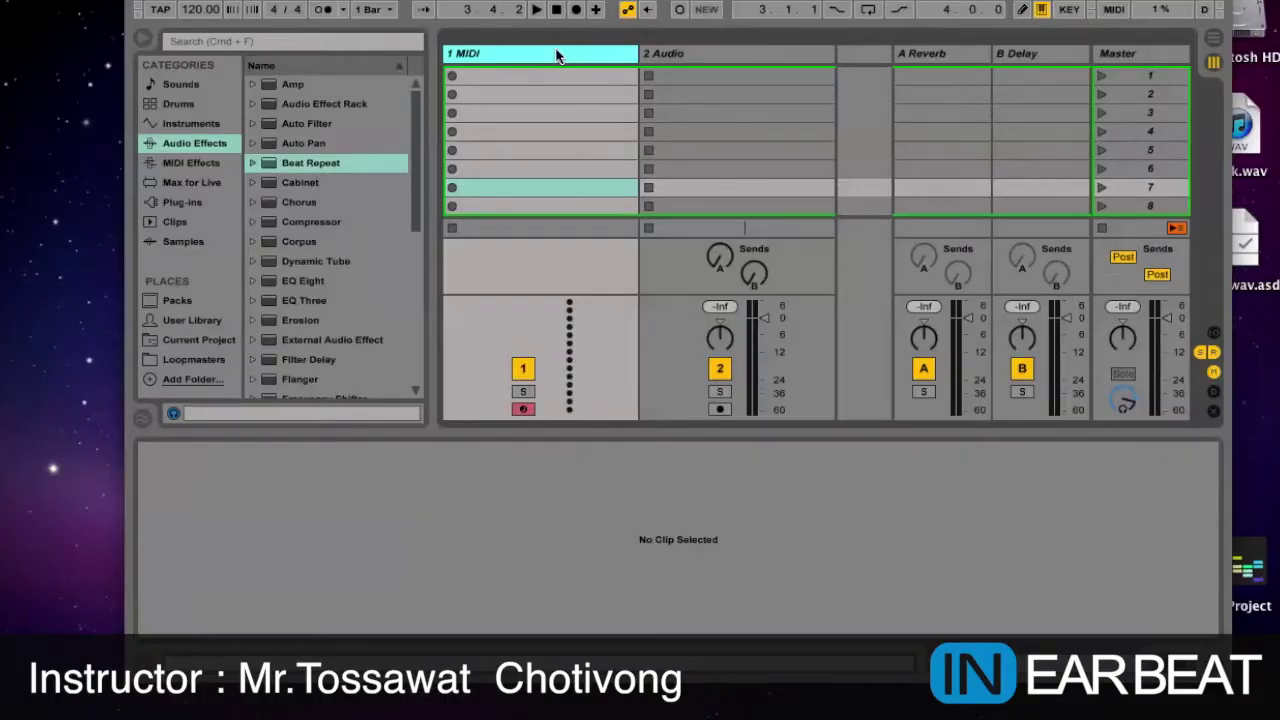
# - Delete the unused MIDI track from the default set
pyautogui.press('Delete')
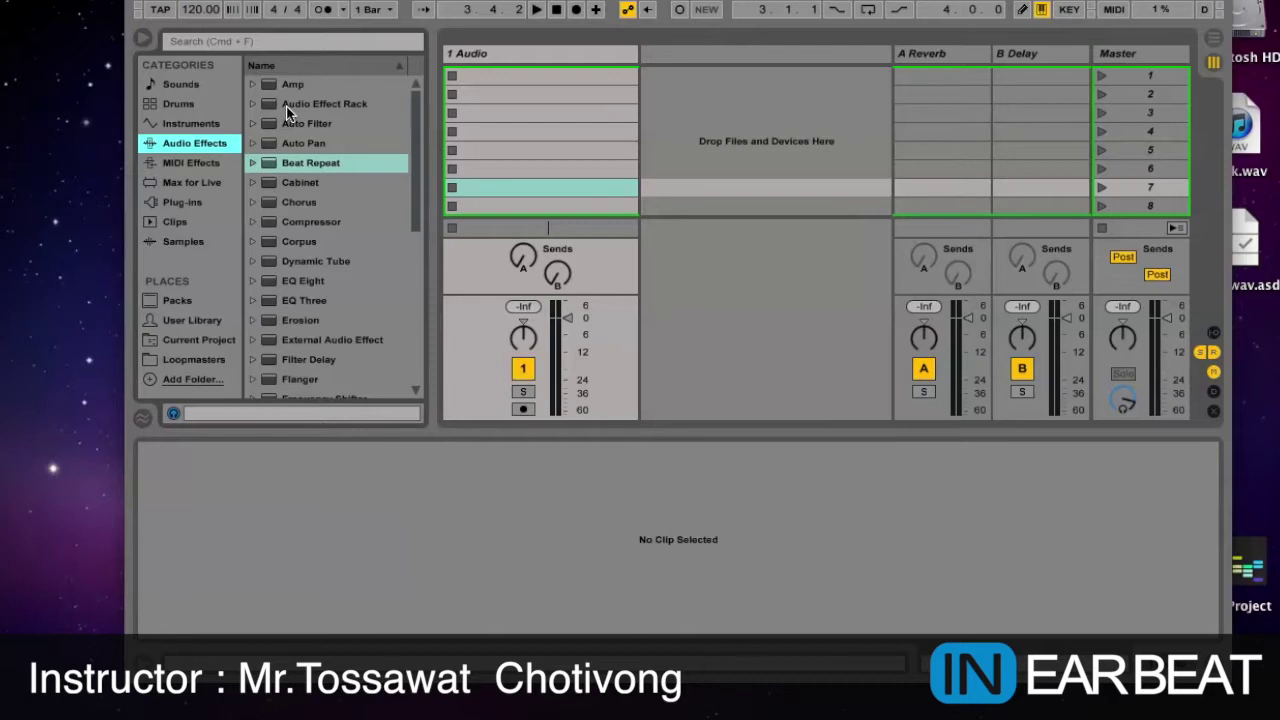
# - Drag an Audio Effect Rack from the Audio Effects browser onto the Audio track
pyautogui.click(288, 108)
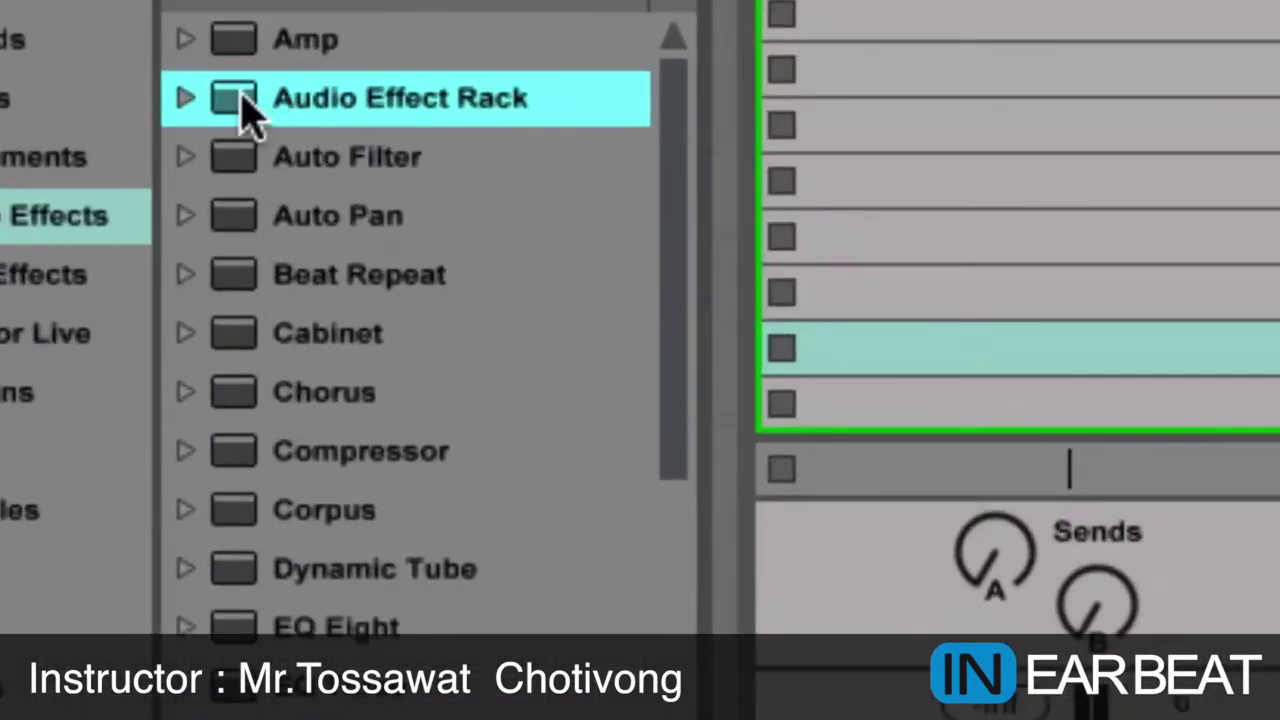
pyautogui.moveTo(242, 96); pyautogui.dragTo(891, 147)
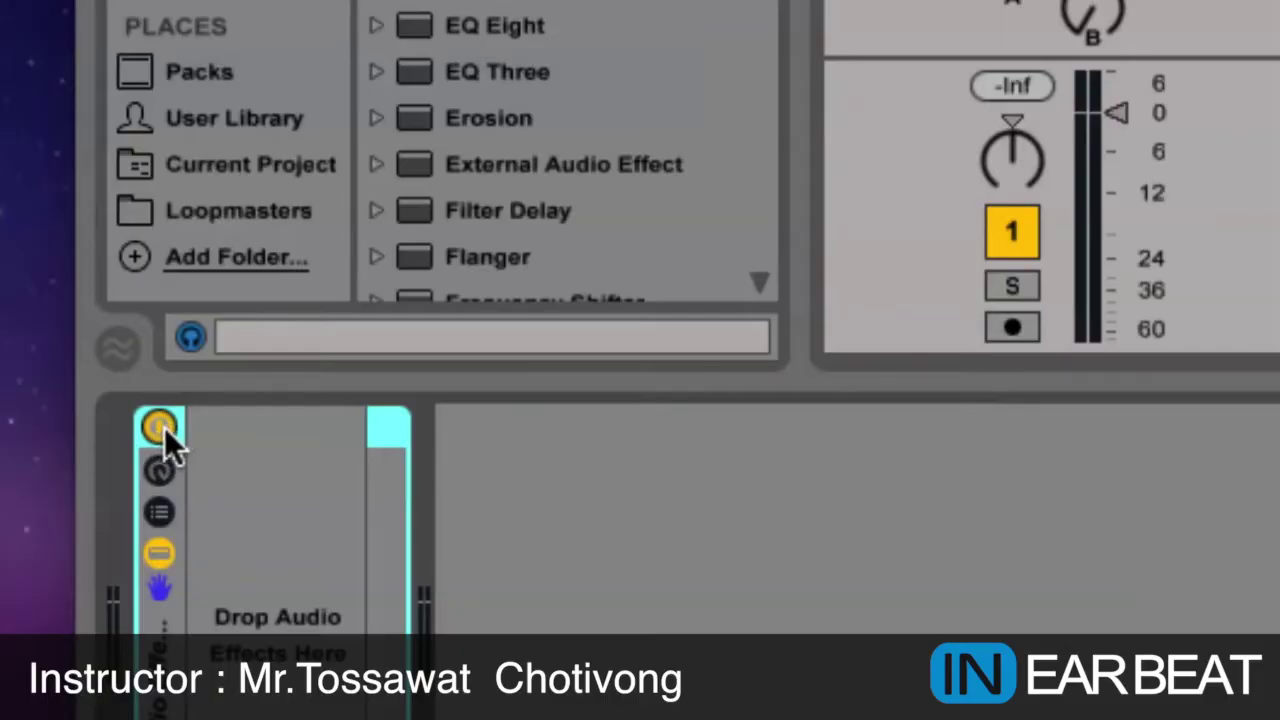
pyautogui.click(160, 429)
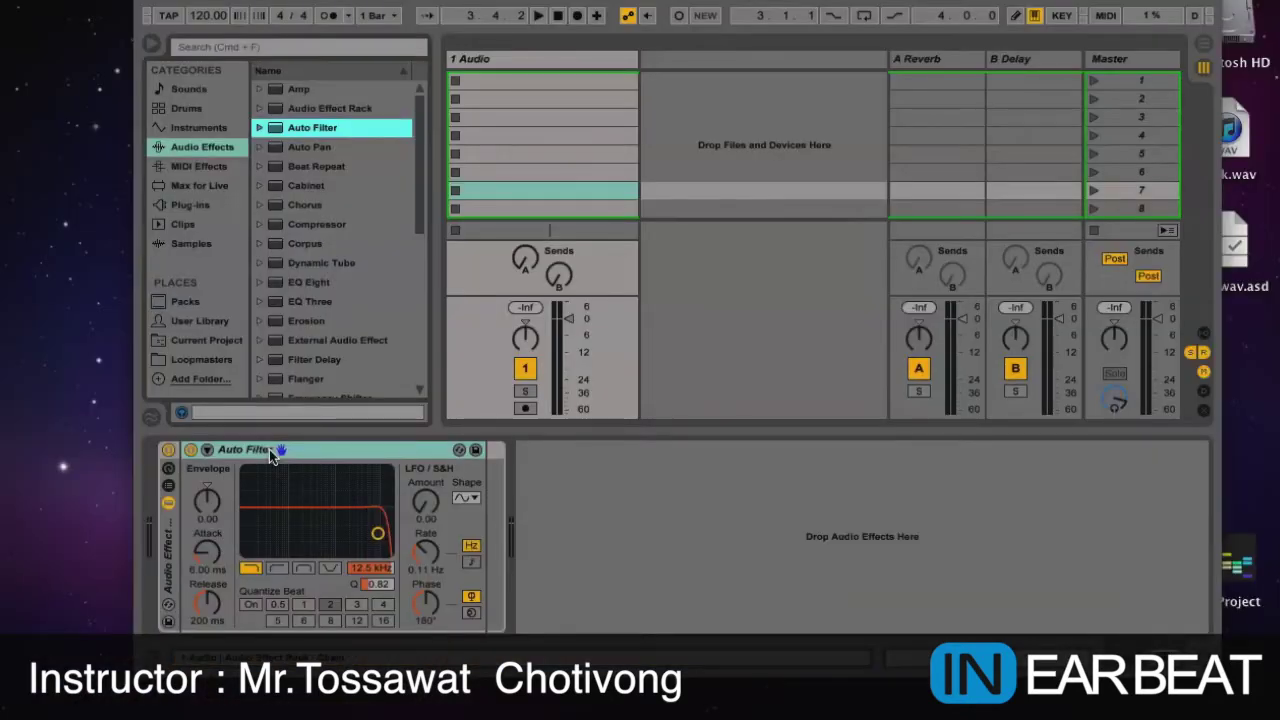
# - Duplicate the Auto Filter inside the rack and rename the first one LPF
pyautogui.click(269, 449)
pyautogui.press('super+d')
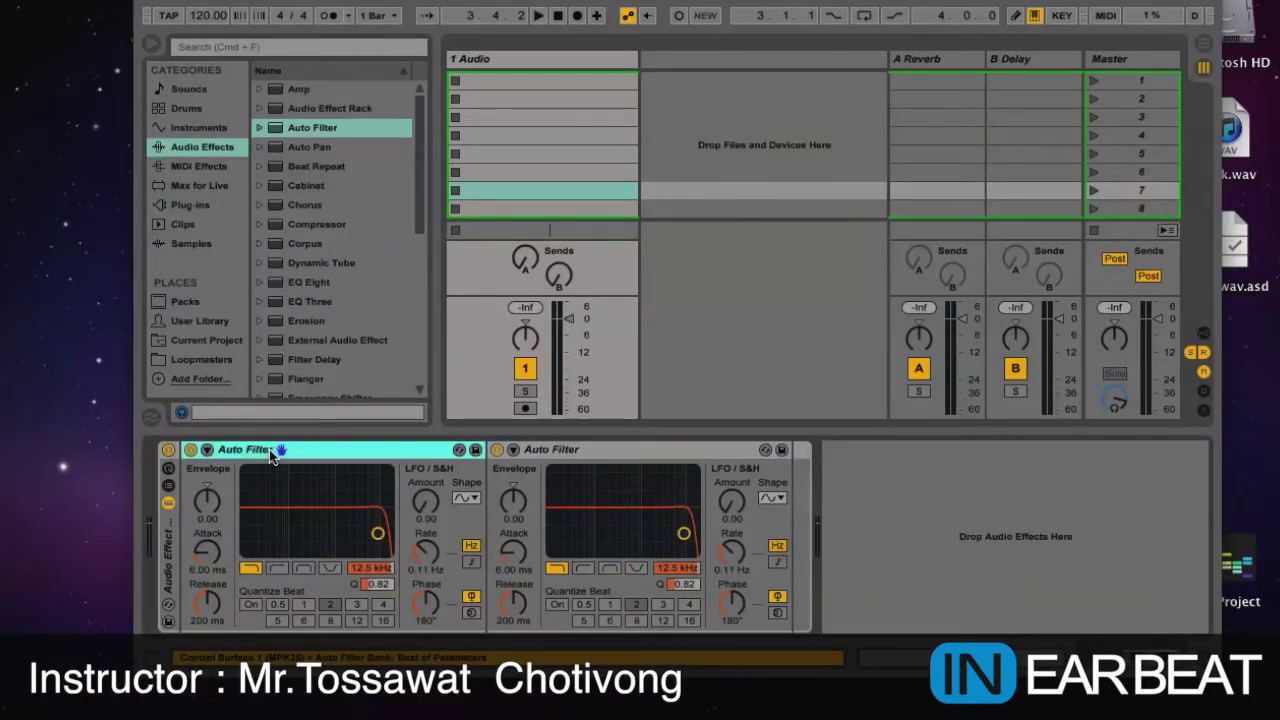
pyautogui.click(578, 447)
pyautogui.click(346, 454)
pyautogui.press('super+r')
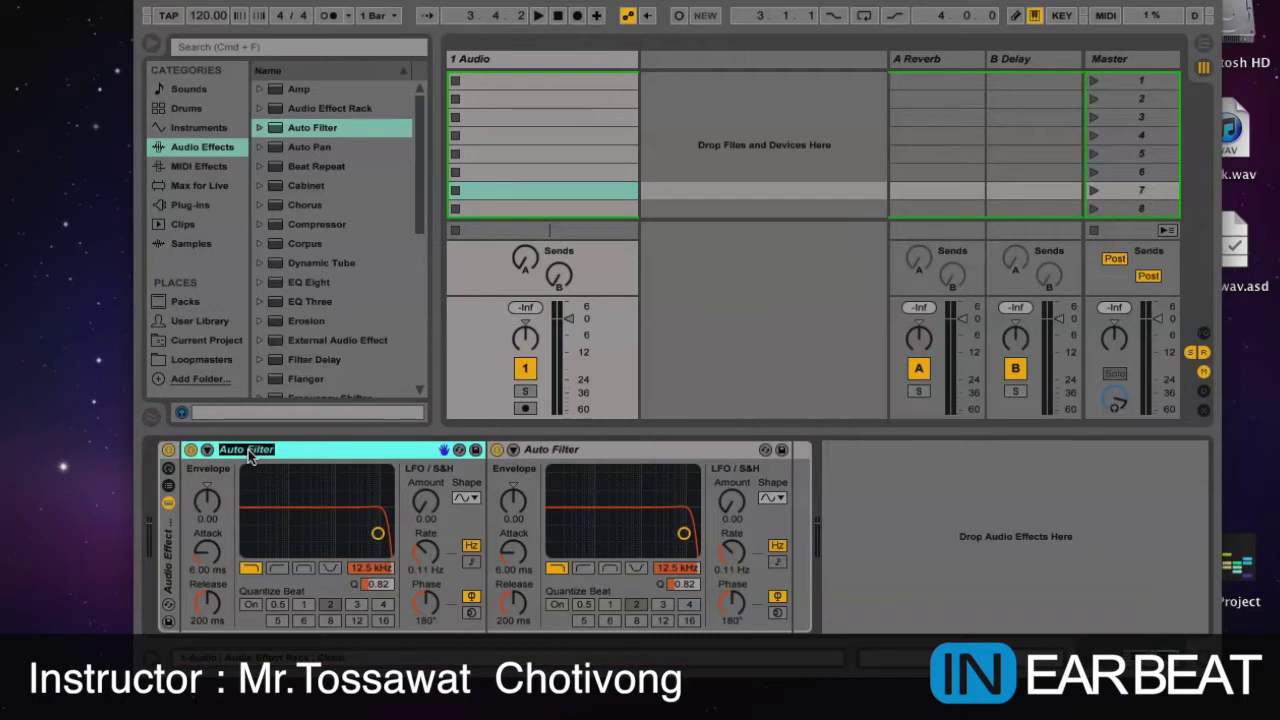
pyautogui.write('4')
# - Rename the second Auto Filter HPF and switch its filter type to high-pass
pyautogui.click(563, 450)
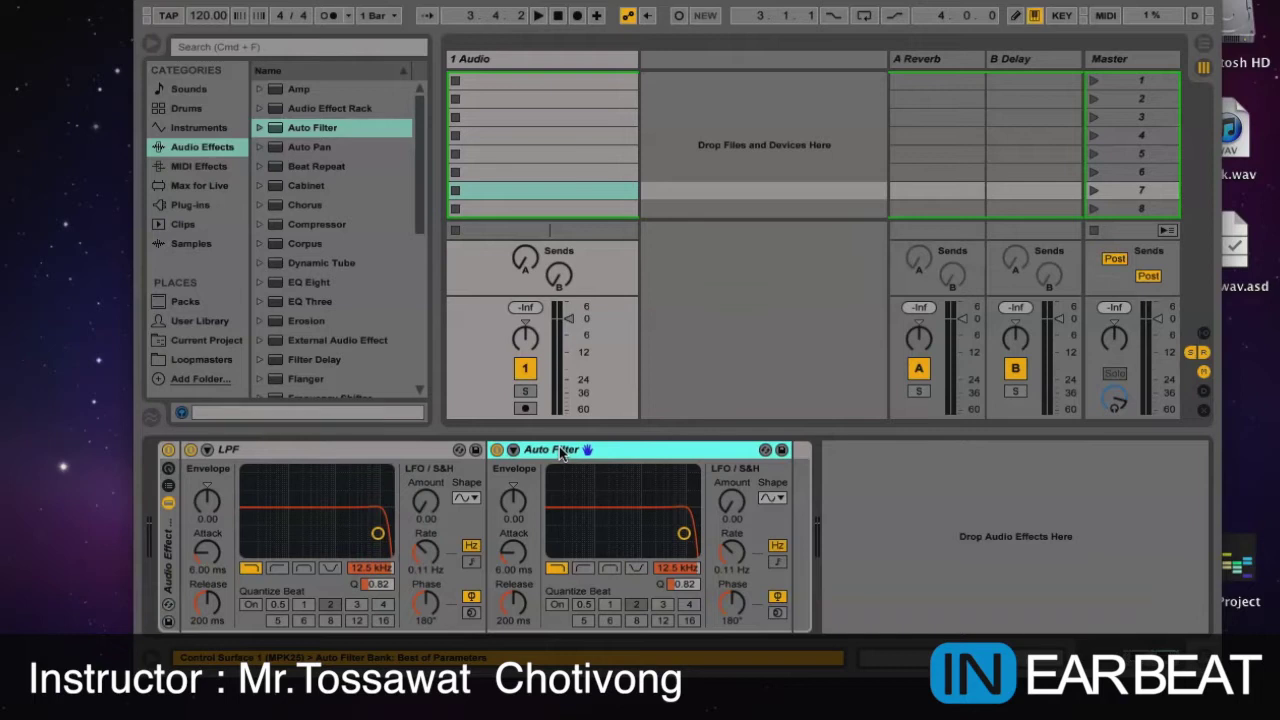
pyautogui.press('super+r')
pyautogui.write('HPF')
pyautogui.press('Return')
pyautogui.click(583, 569)
# - Pull the HPF cutoff to its minimum and add EQ Eight, adjusting its first and fourth bands
pyautogui.moveTo(678, 569); pyautogui.dragTo(678, 640)
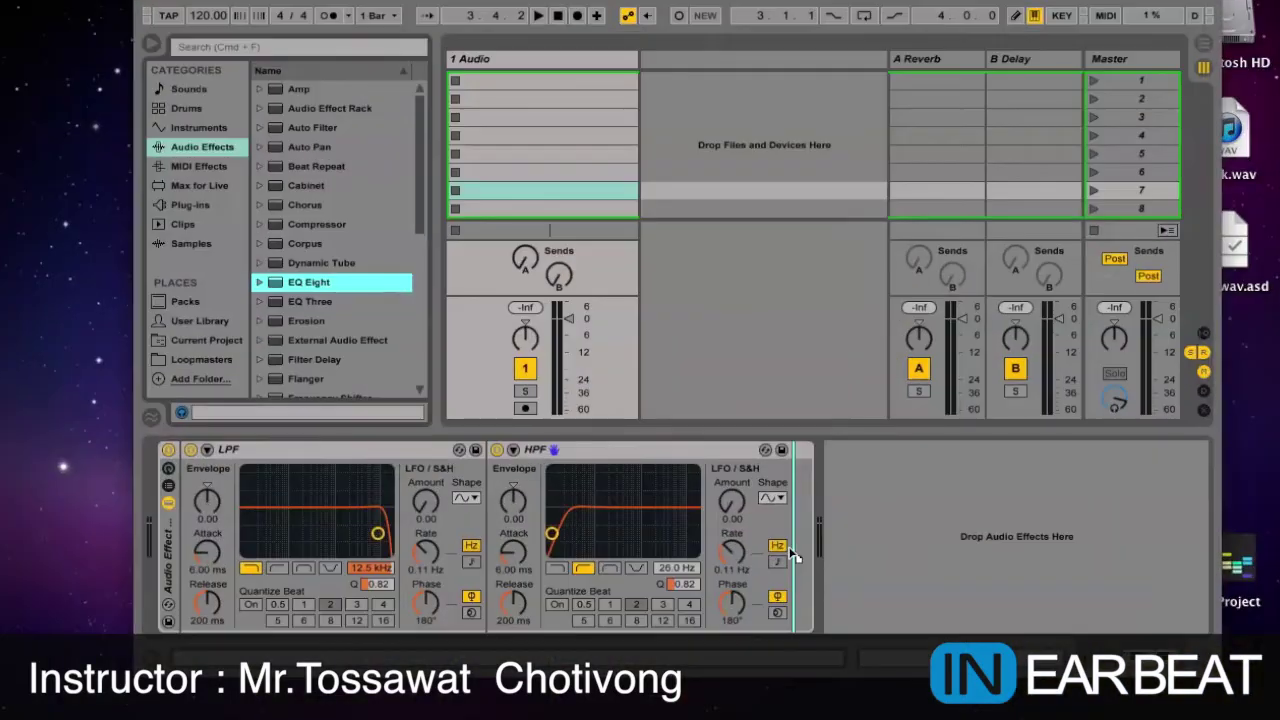
pyautogui.press('Return')
pyautogui.click(791, 622)
pyautogui.click(897, 622)
pyautogui.click(948, 622)
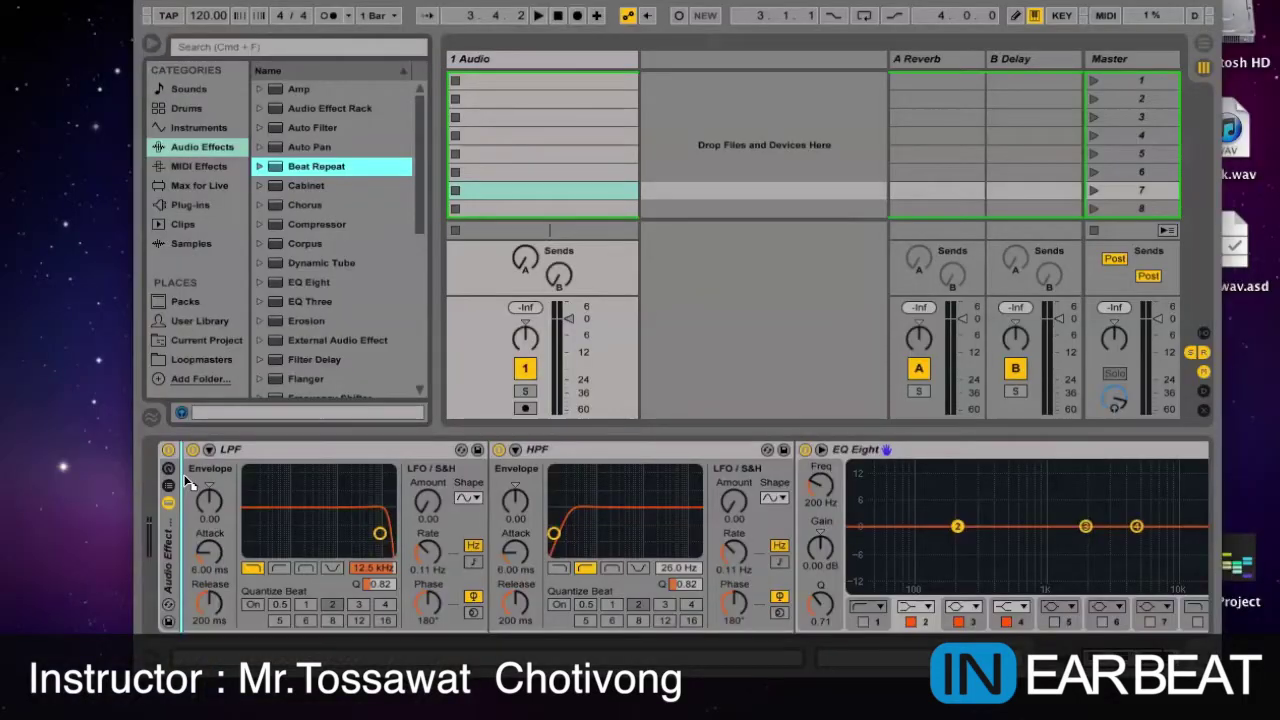
# - Put Beat Repeat at the start of the chain and hide the rack's devices
pyautogui.moveTo(185, 482); pyautogui.dragTo(185, 482)
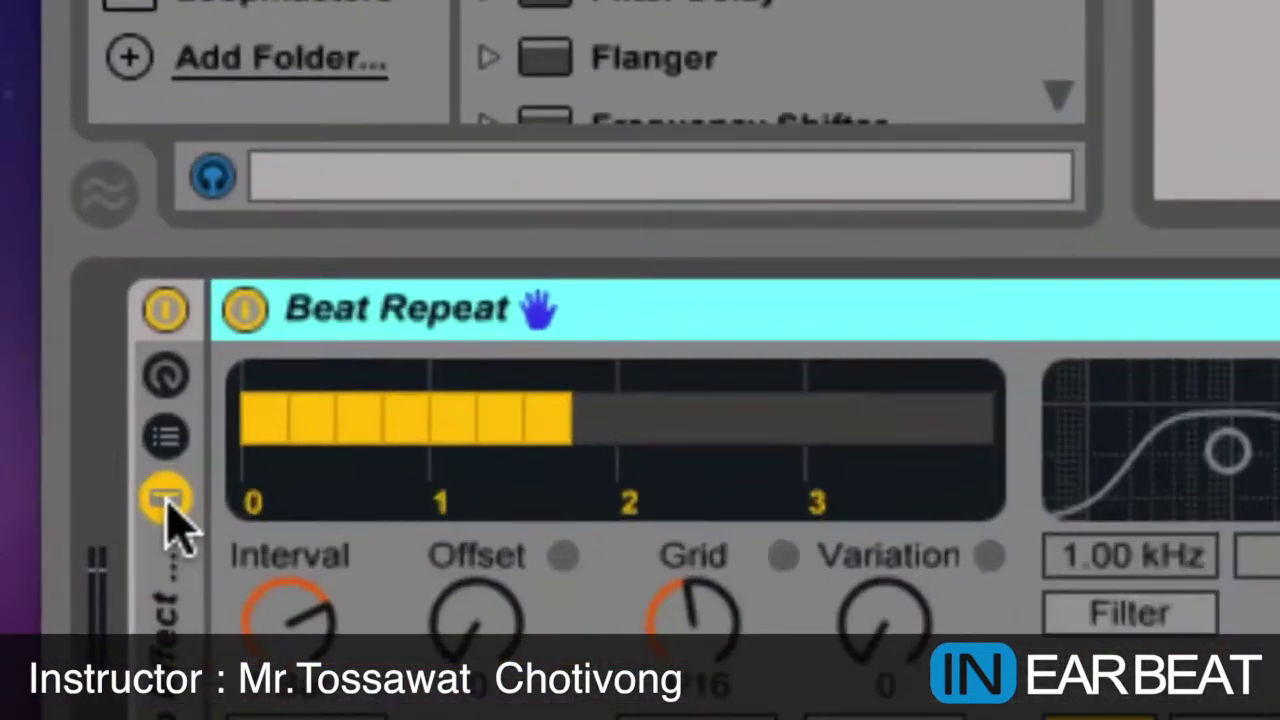
pyautogui.click(168, 504)
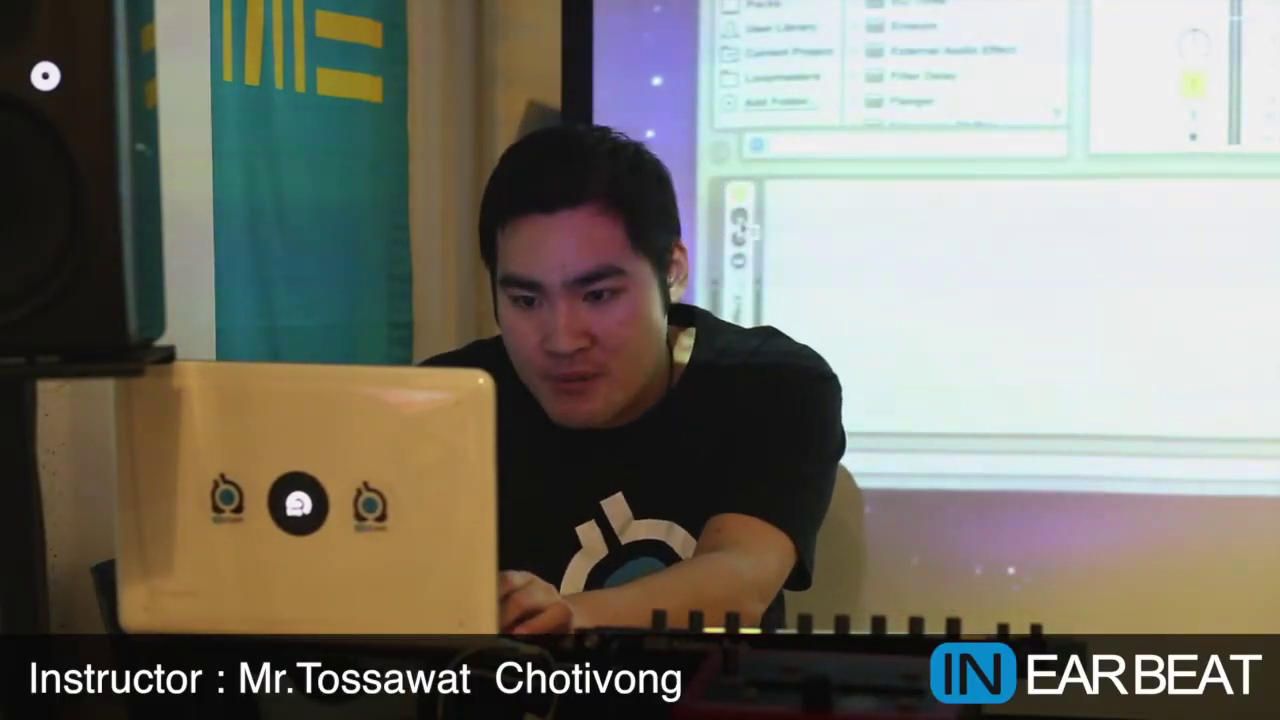
pyautogui.scroll(5, 757, 240)
# - Show the macro knobs and rename Macros 1–3 to Low, Mid and Hi
pyautogui.click(749, 240)
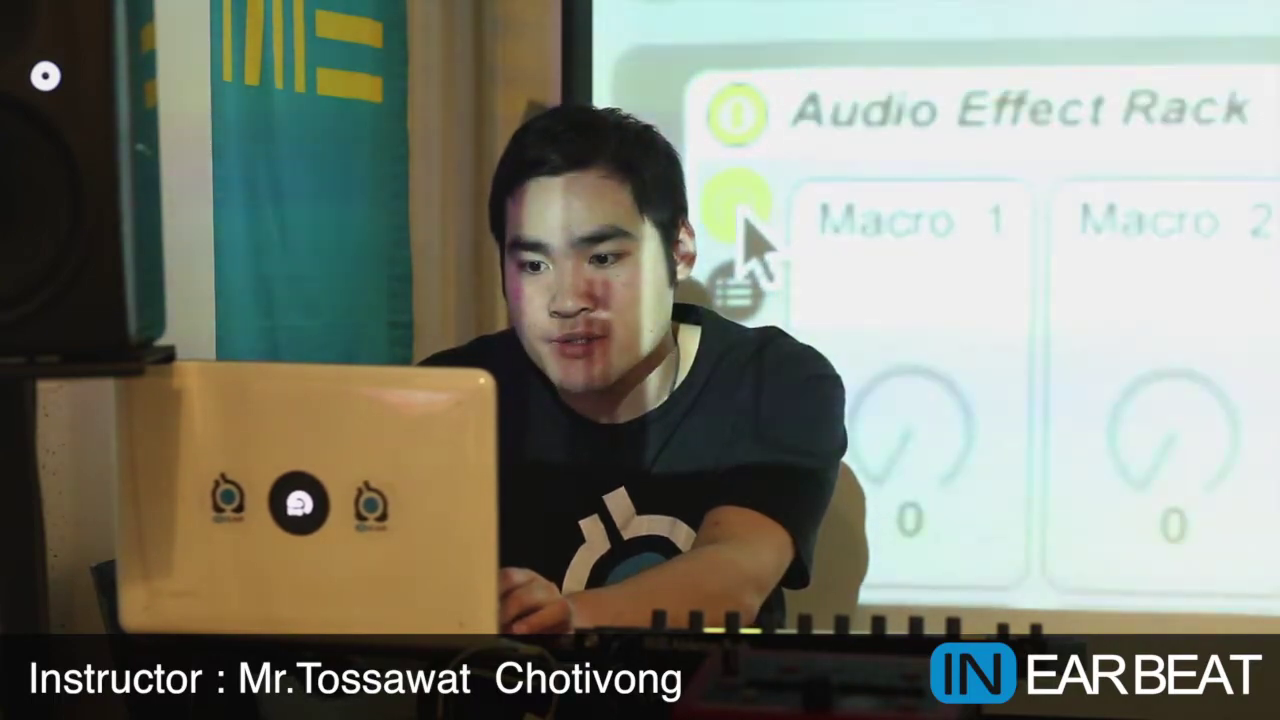
pyautogui.scroll(-5, 1012, 235)
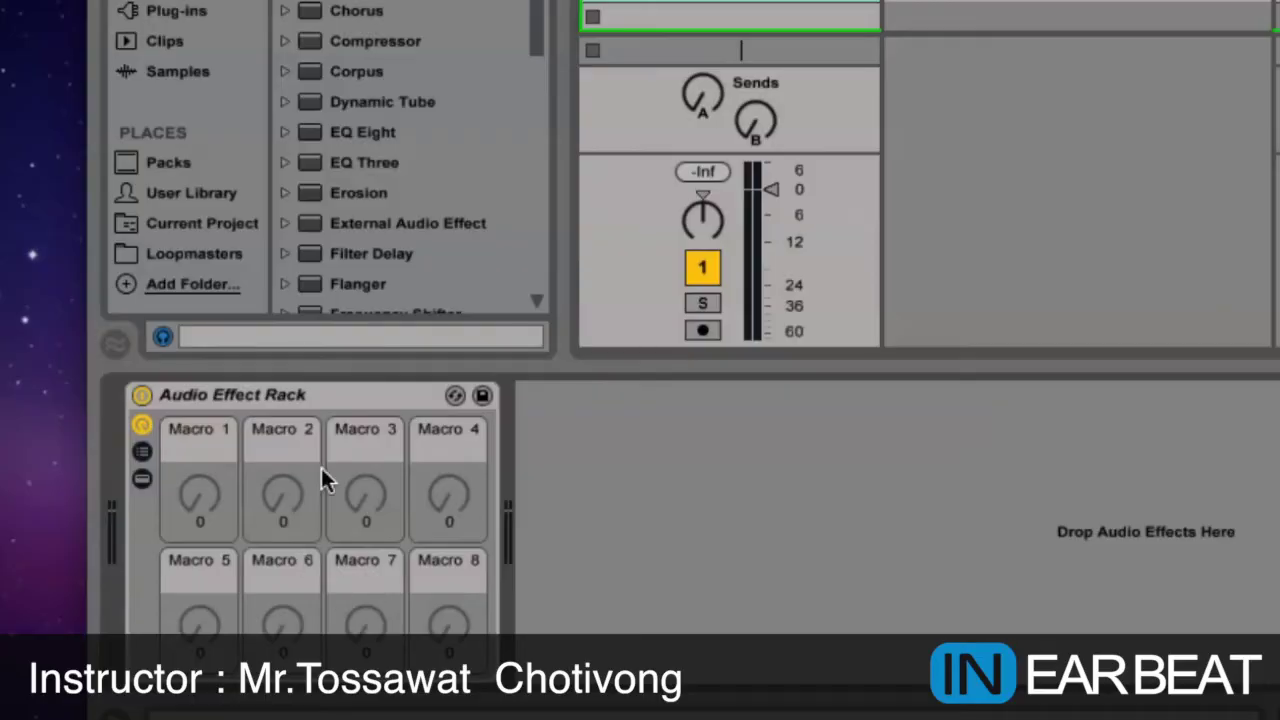
pyautogui.click(267, 390)
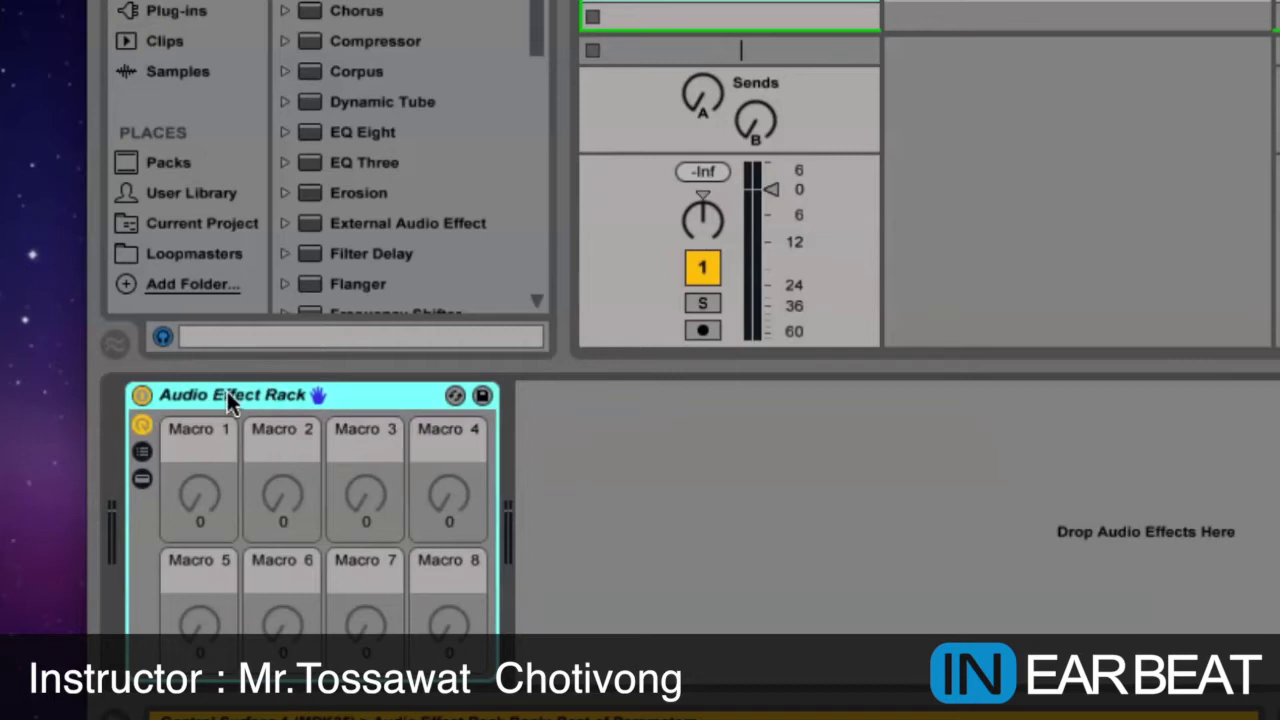
pyautogui.click(178, 433)
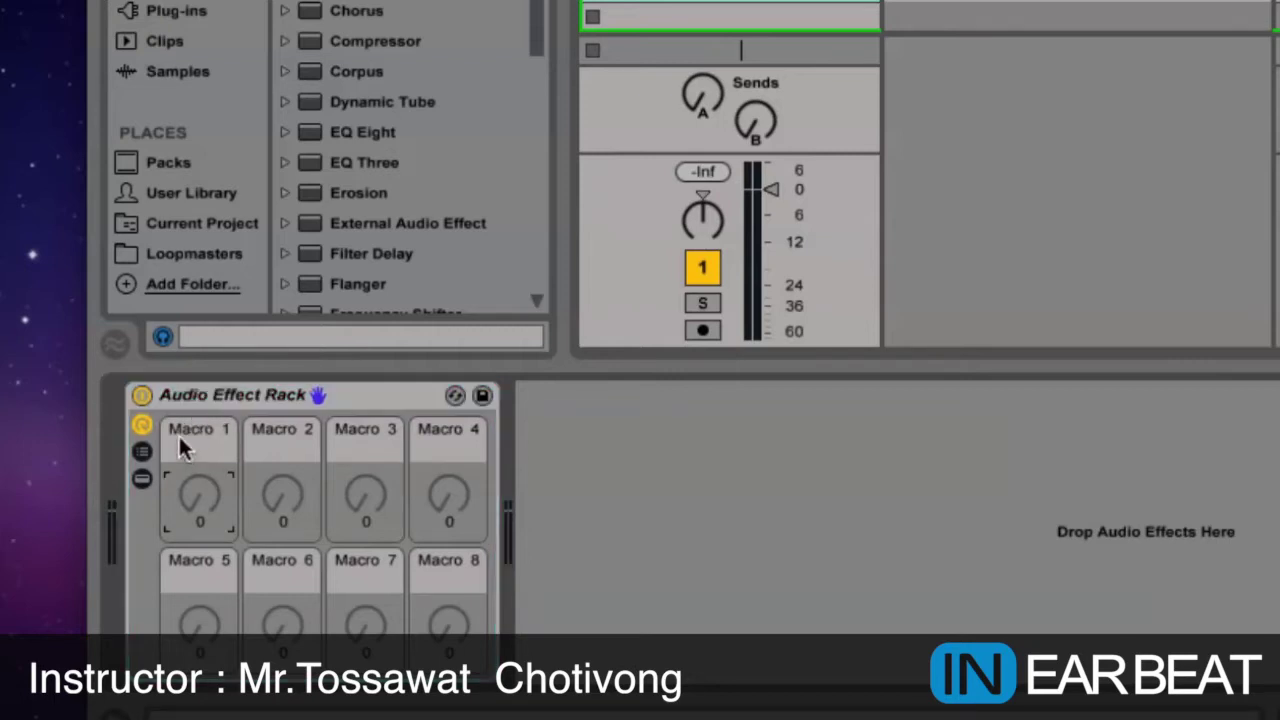
pyautogui.press('super+r')
pyautogui.write('4')
pyautogui.write('ow')
pyautogui.click(267, 425)
pyautogui.press('super+r')
pyautogui.write('Mid')
pyautogui.click(367, 425)
pyautogui.press('super+r')
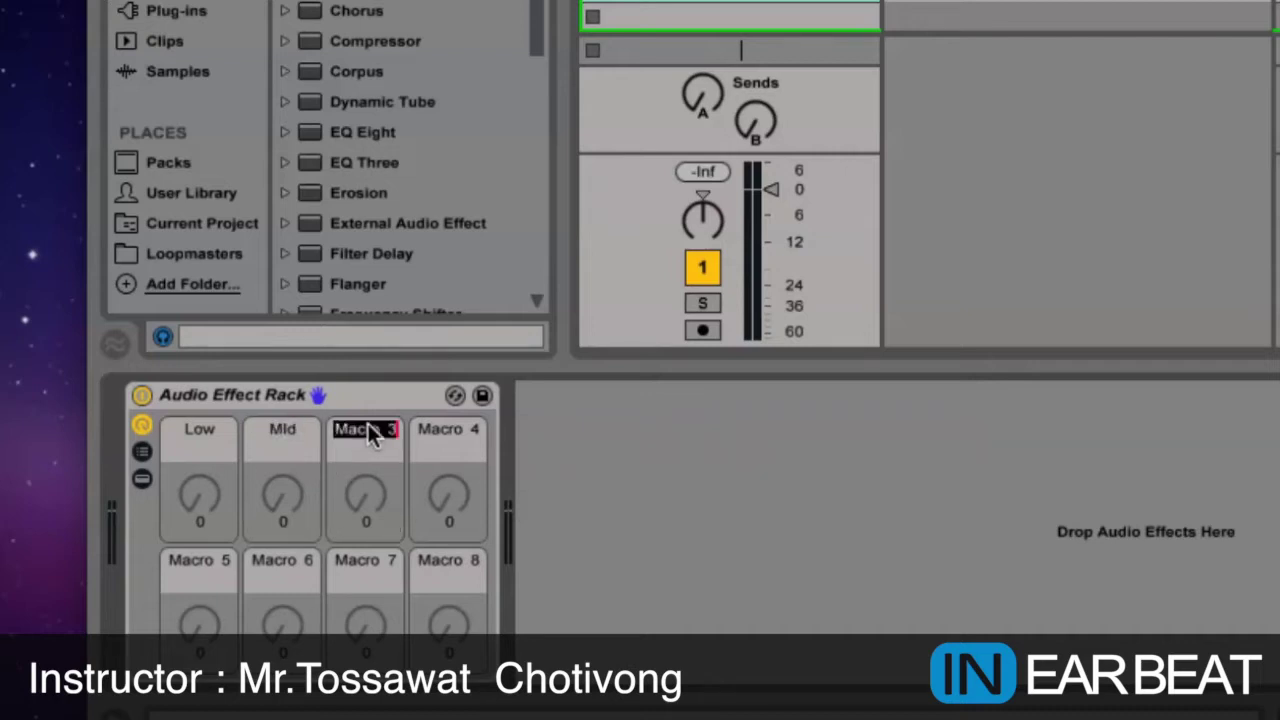
pyautogui.write('Hi')
pyautogui.press('Return')
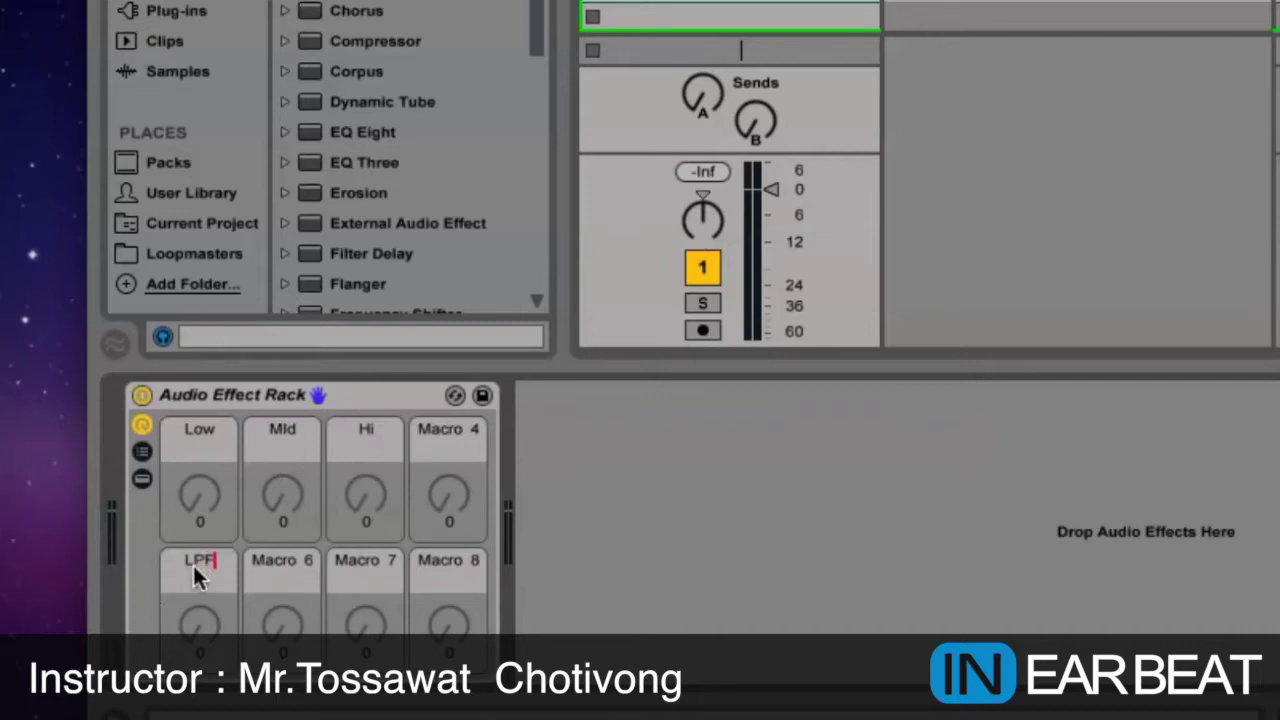
# - Name Macros 5–8 LPF, HPF, Pitch and Beat Repeat
pyautogui.click(283, 559)
pyautogui.press('super+r')
pyautogui.write('HPF')
pyautogui.press('Return')
pyautogui.click(341, 567)
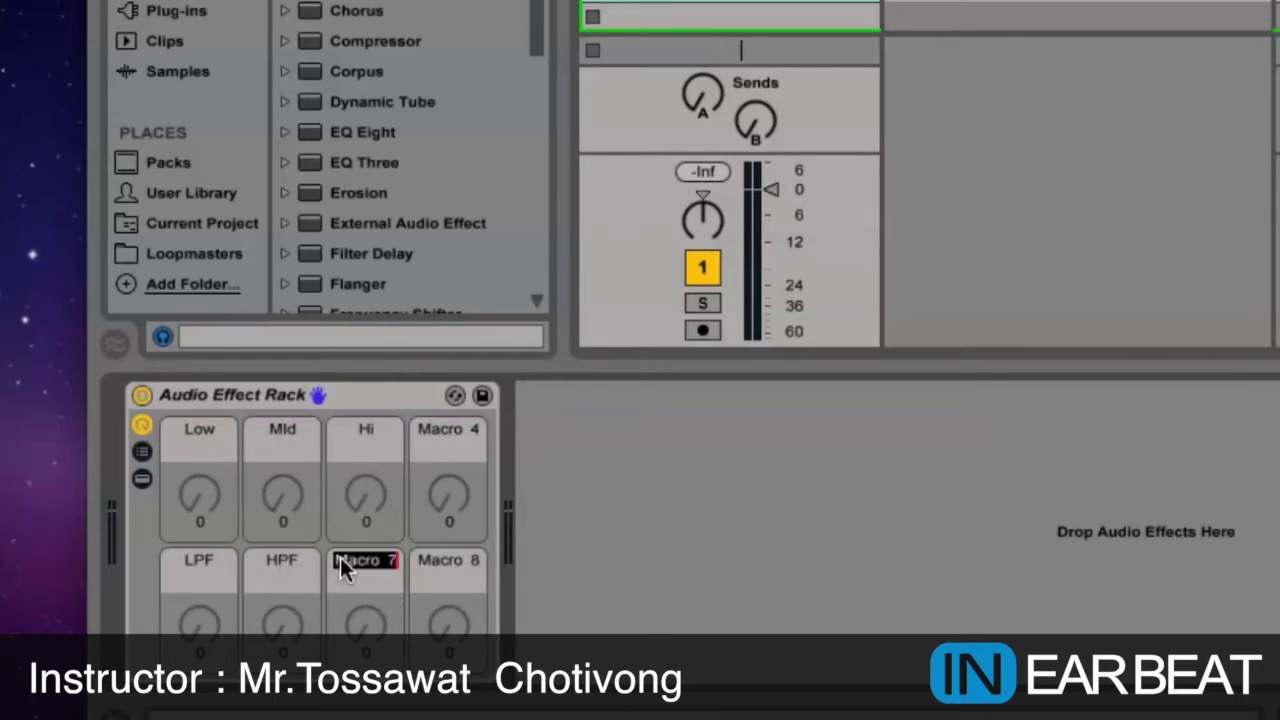
pyautogui.write('Pitch')
pyautogui.press('Return')
pyautogui.click(452, 562)
pyautogui.press('super+r')
pyautogui.write('E')
pyautogui.write('eat Repeat')
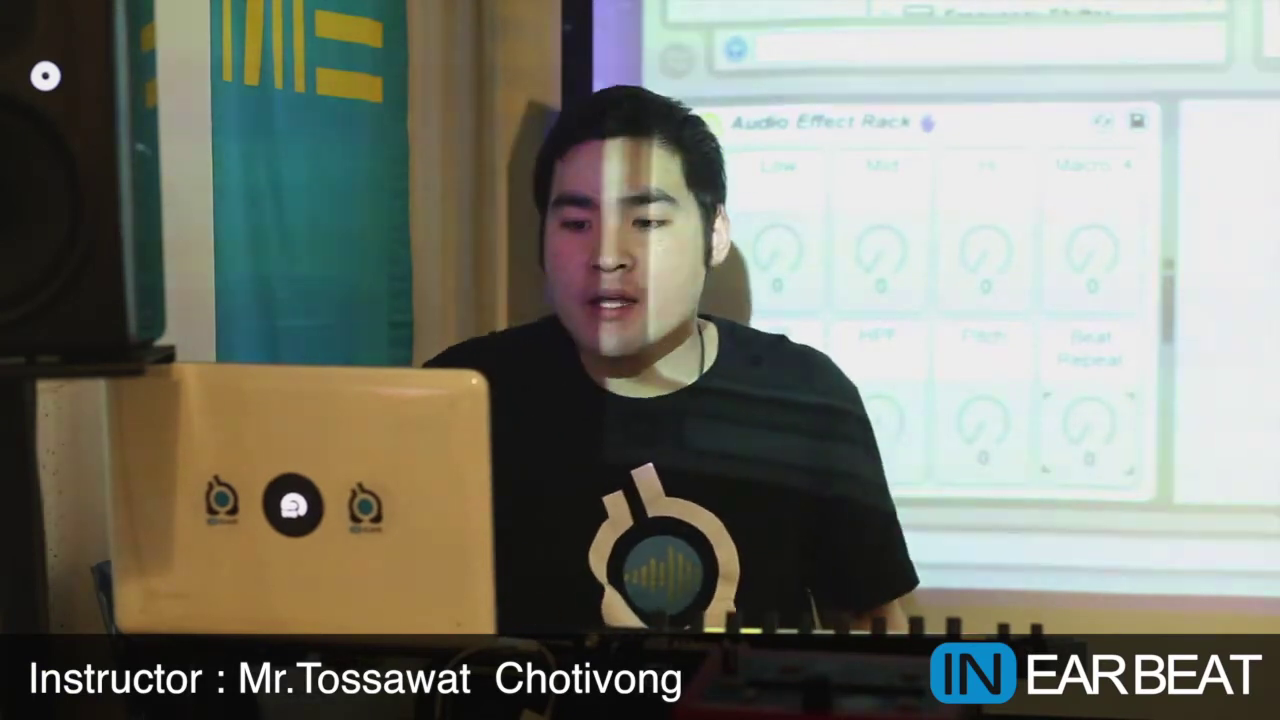
# - Colour the Low macro green, Mid orange and Hi magenta
pyautogui.rightClick(776, 193)
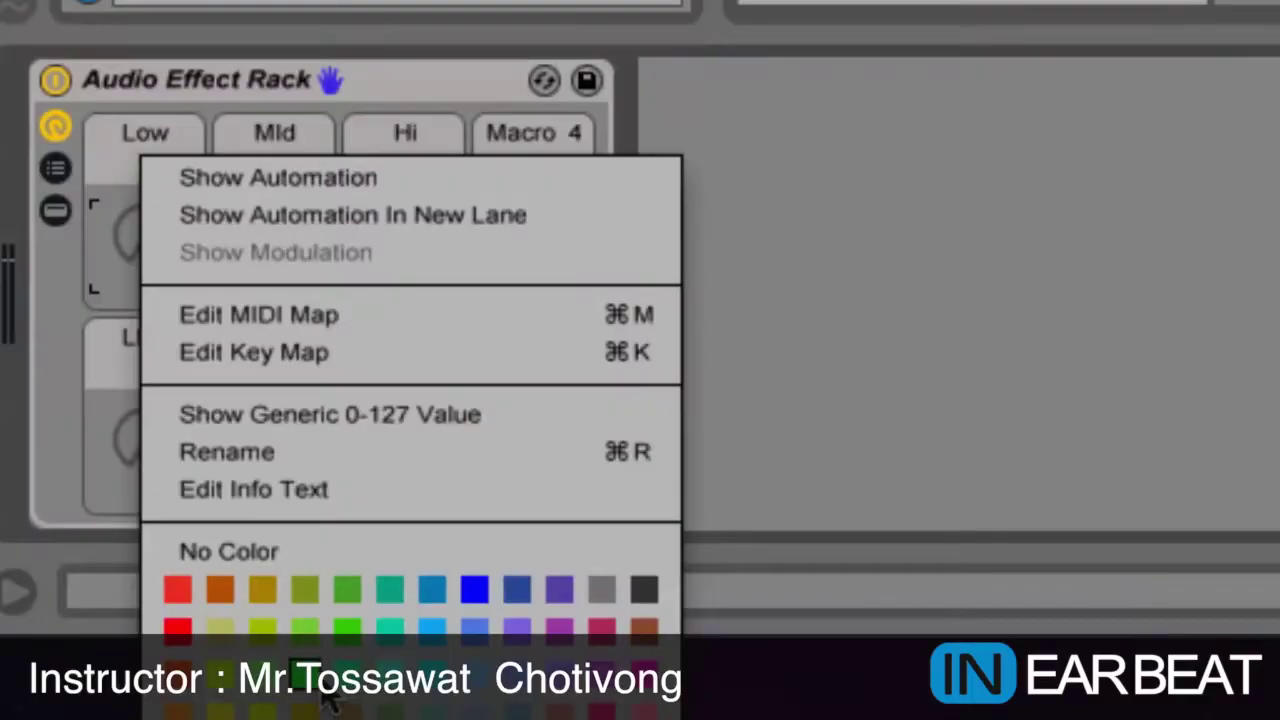
pyautogui.click(318, 692)
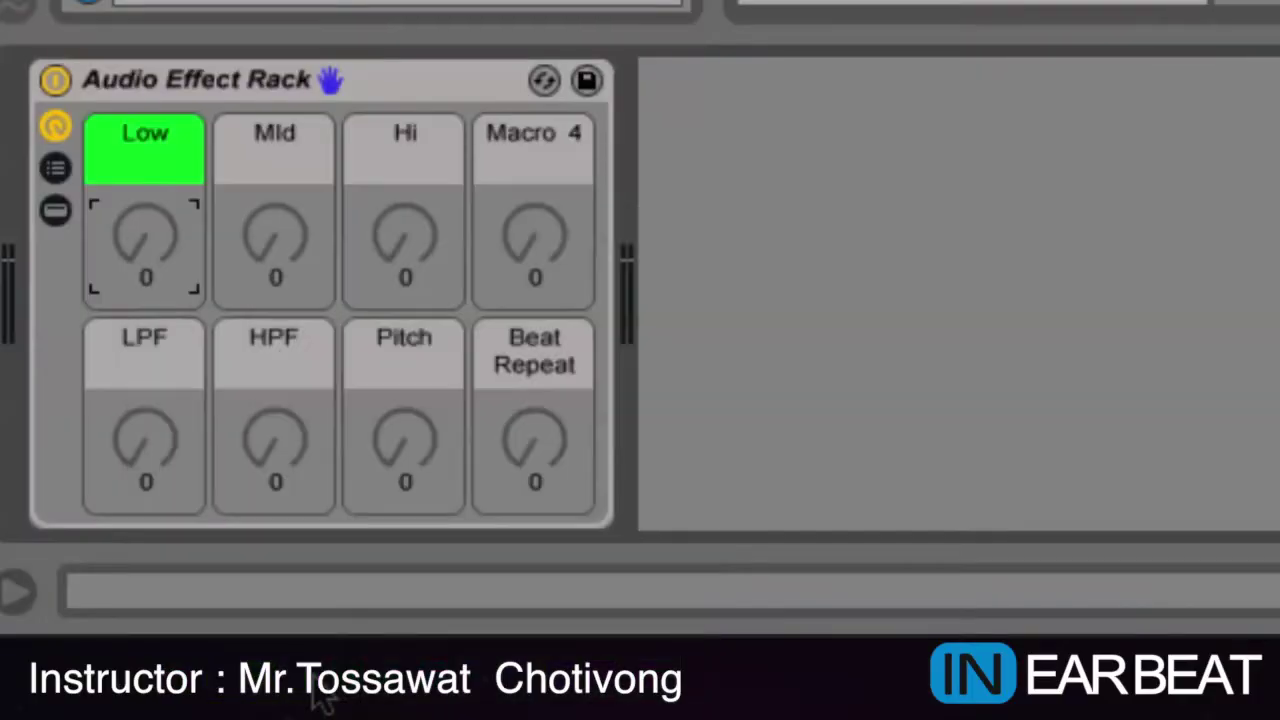
pyautogui.rightClick(257, 148)
pyautogui.click(297, 703)
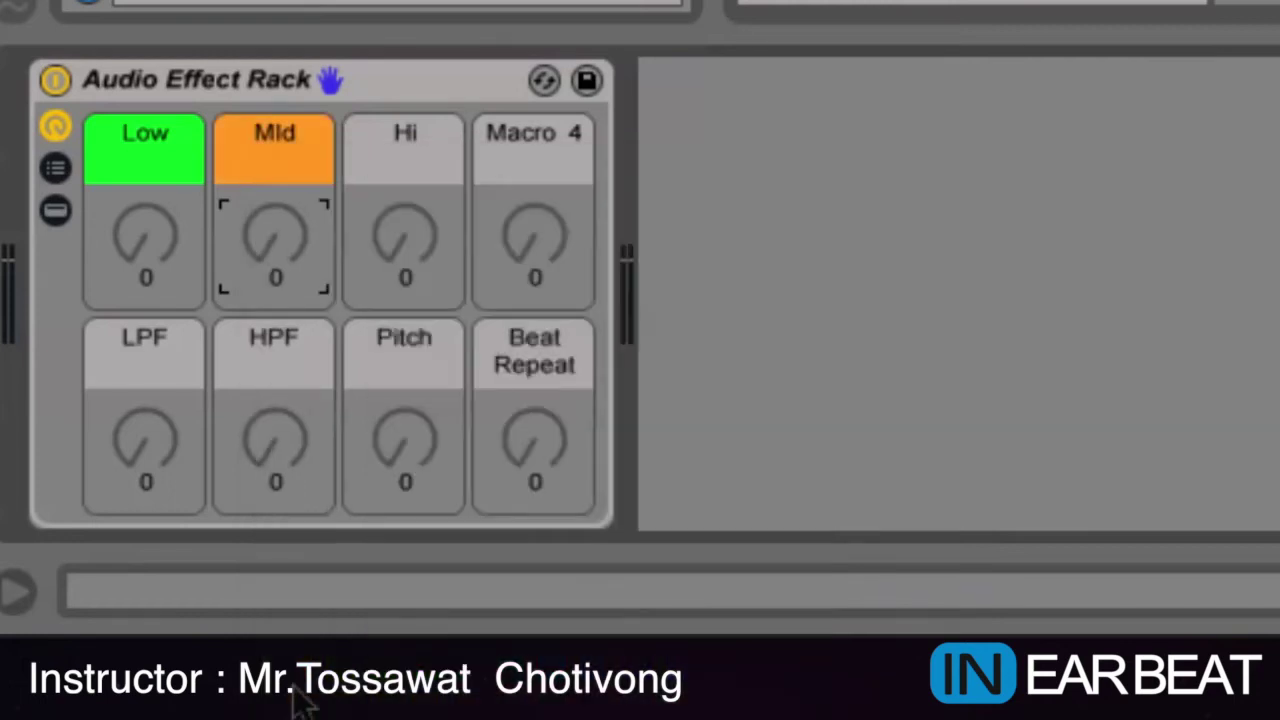
pyautogui.rightClick(400, 129)
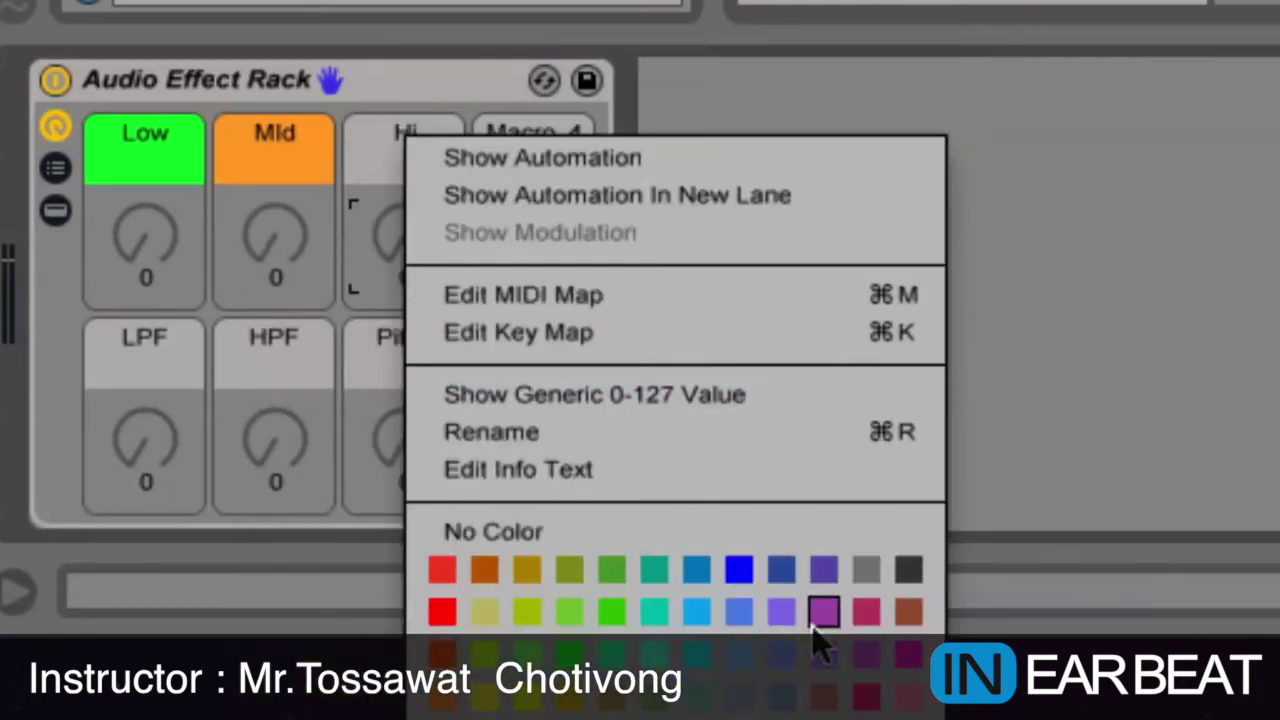
pyautogui.click(908, 660)
# - Colour the LPF macro red and the HPF macro orange
pyautogui.click(171, 340)
pyautogui.rightClick(171, 357)
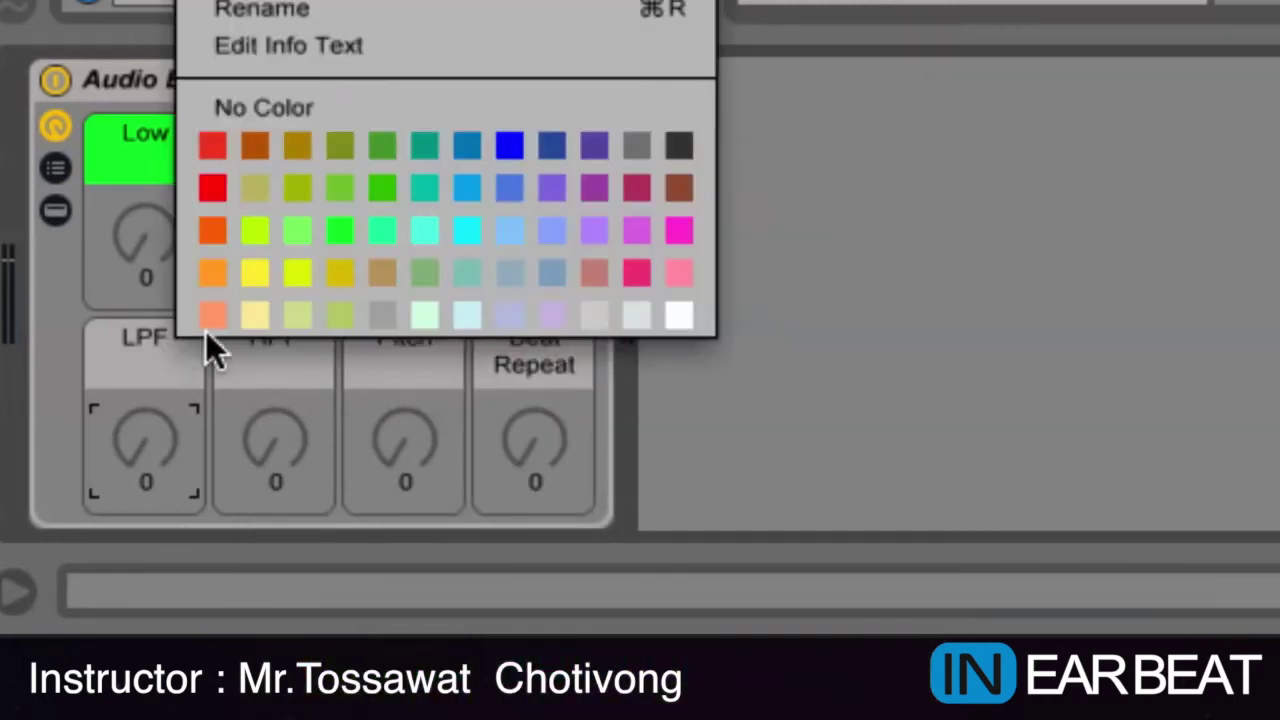
pyautogui.click(198, 193)
pyautogui.click(256, 336)
pyautogui.rightClick(256, 336)
pyautogui.click(292, 276)
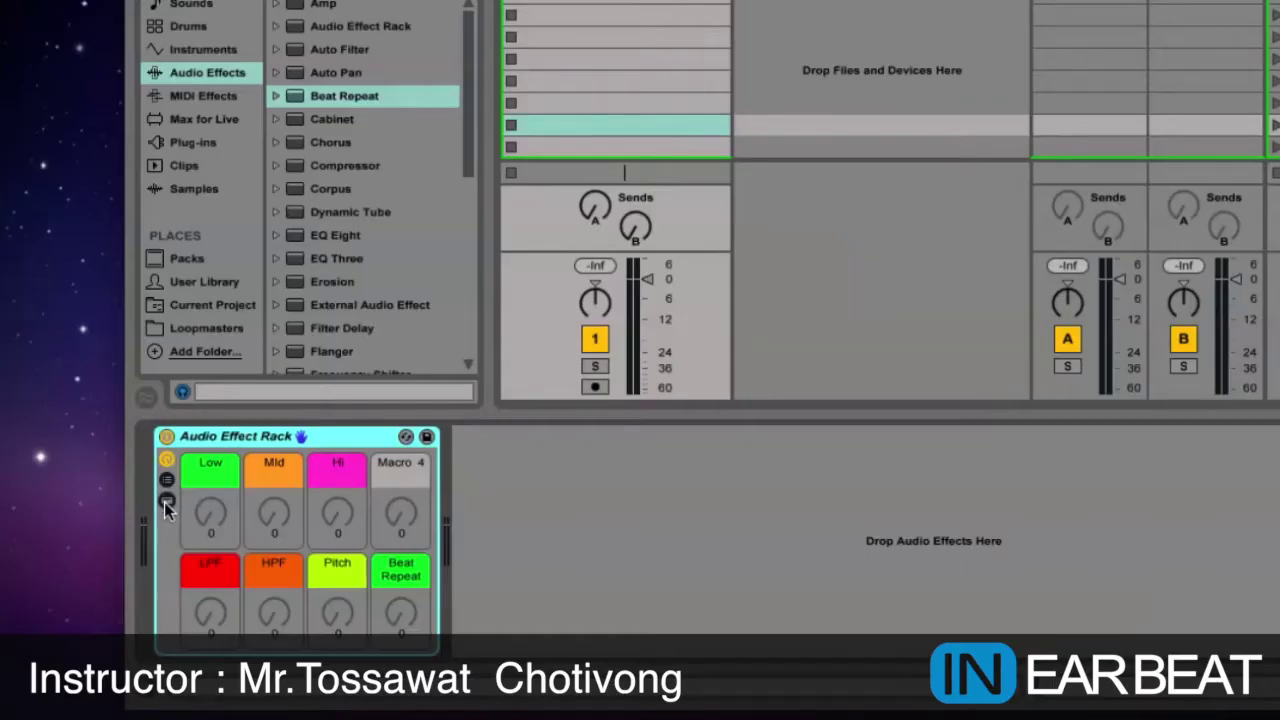
# - In the rack's EQ Eight, set band 2 to 90 Hz with Q 0.25
pyautogui.click(166, 503)
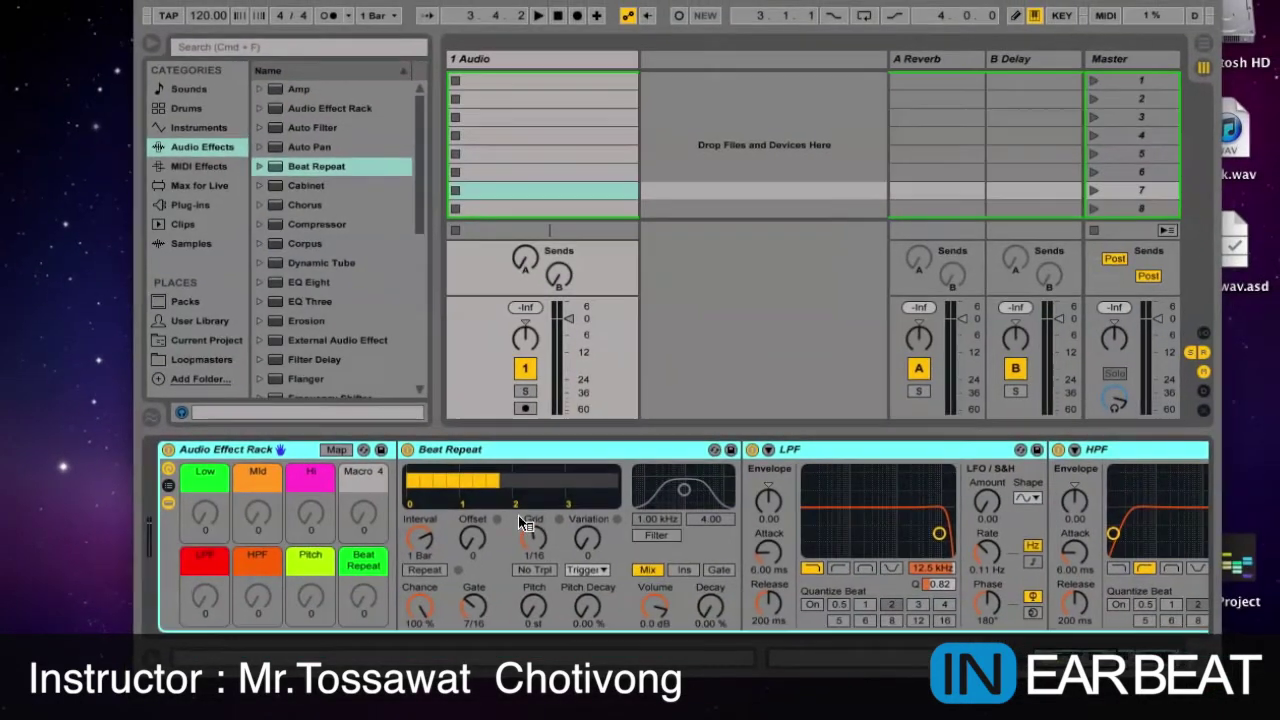
pyautogui.hscroll(5, 518, 515)
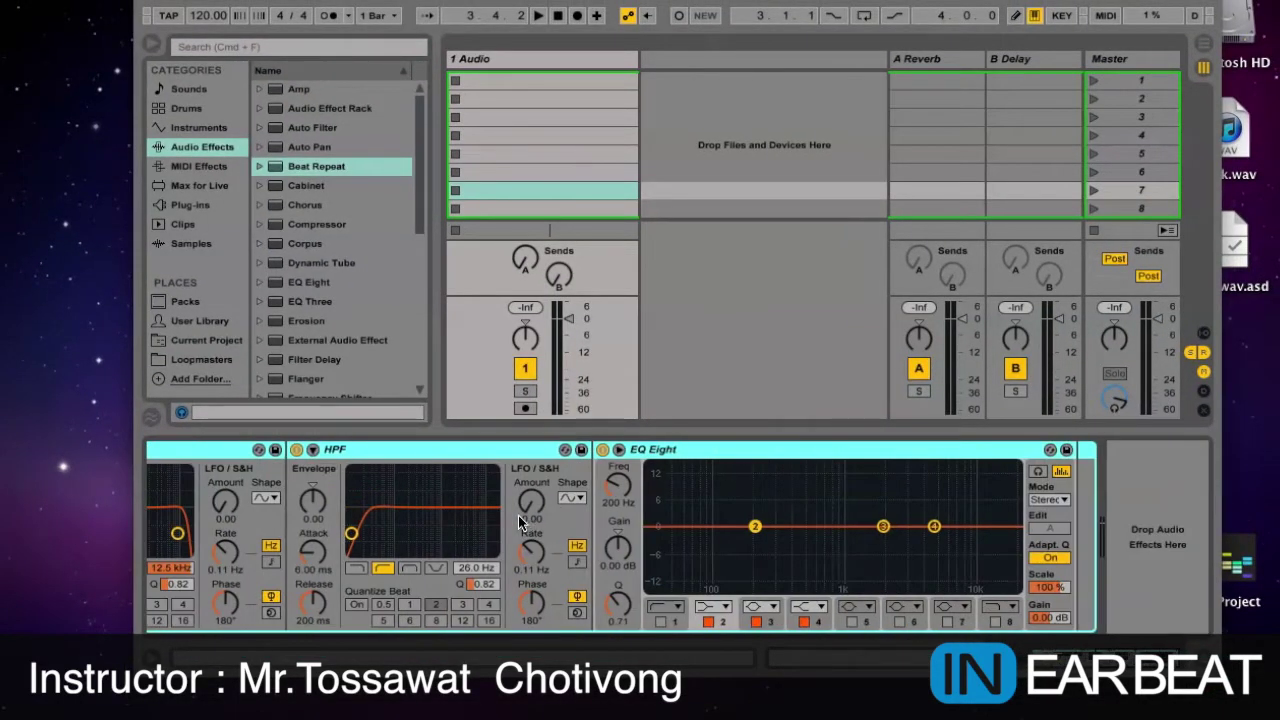
pyautogui.click(686, 449)
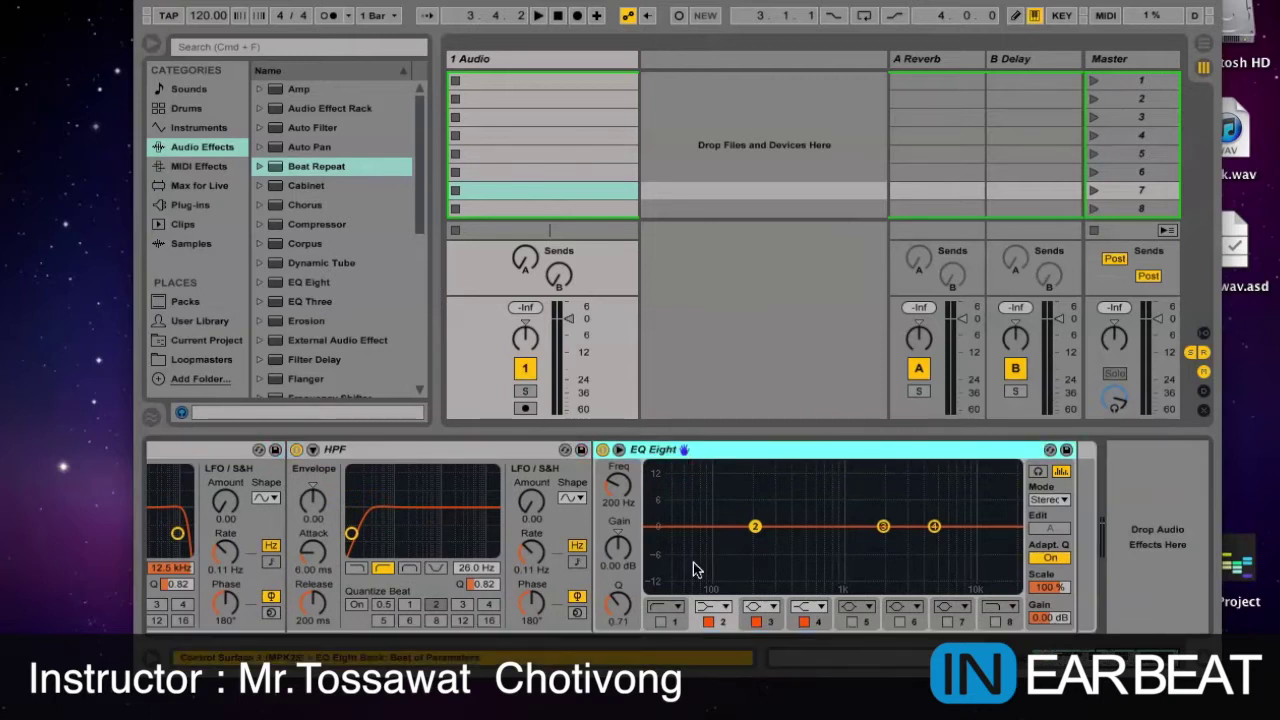
pyautogui.click(611, 503)
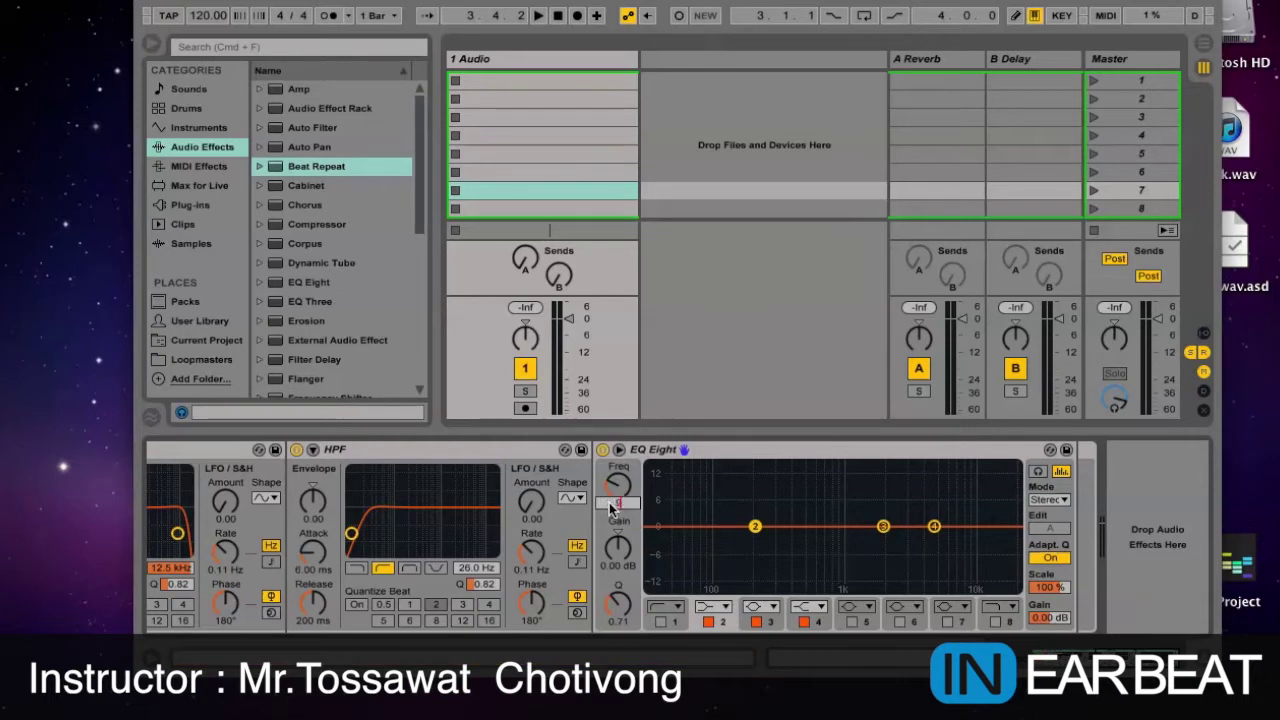
pyautogui.press('Return')
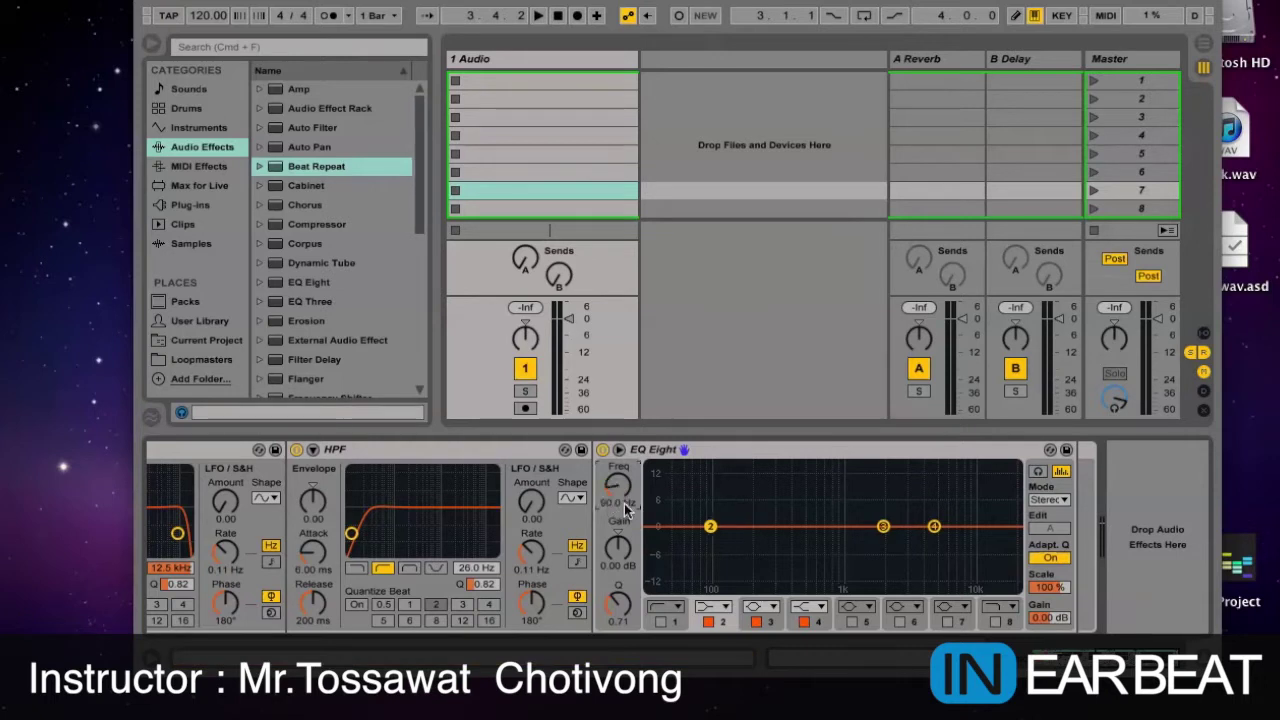
pyautogui.click(617, 623)
pyautogui.press('Return')
# - Set EQ Eight band 3 frequency to 1000 Hz (1.00 kHz)
pyautogui.click(770, 623)
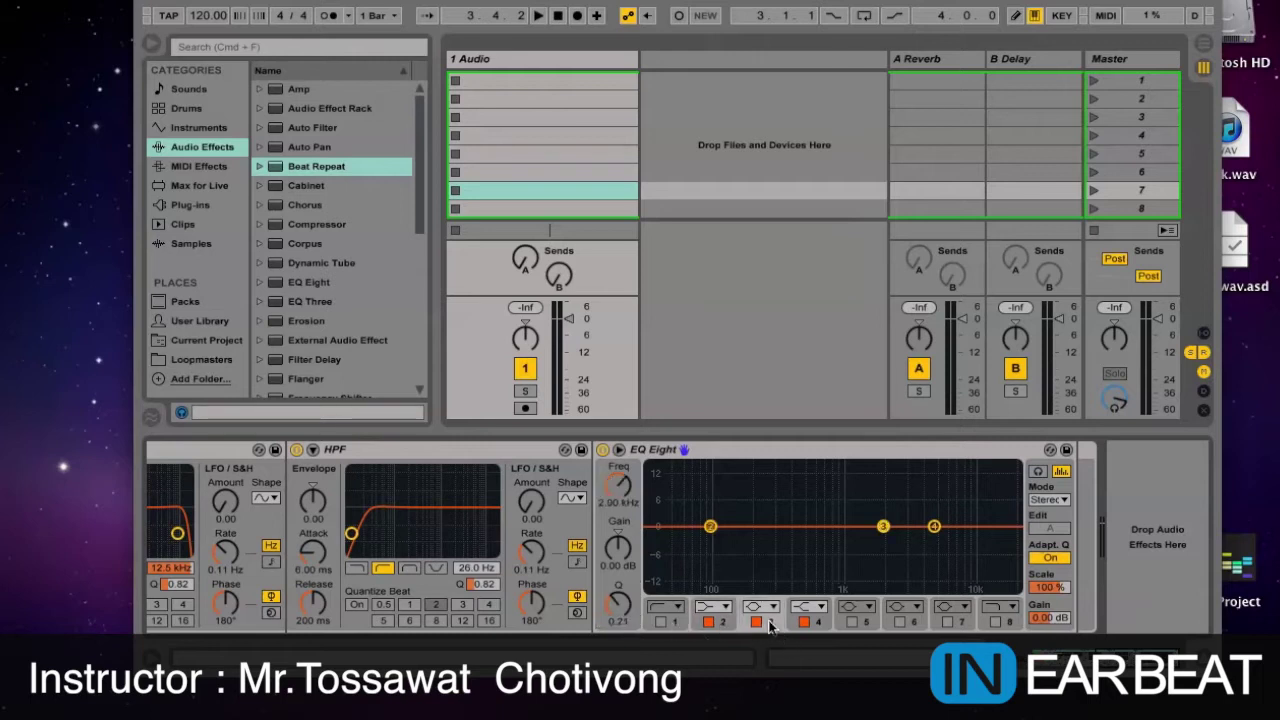
pyautogui.click(618, 502)
pyautogui.write('1000')
pyautogui.press('Return')
pyautogui.click(614, 622)
# - Set EQ Eight band 4 to 10000 Hz (10.0 kHz) with Q 0.25
pyautogui.click(820, 622)
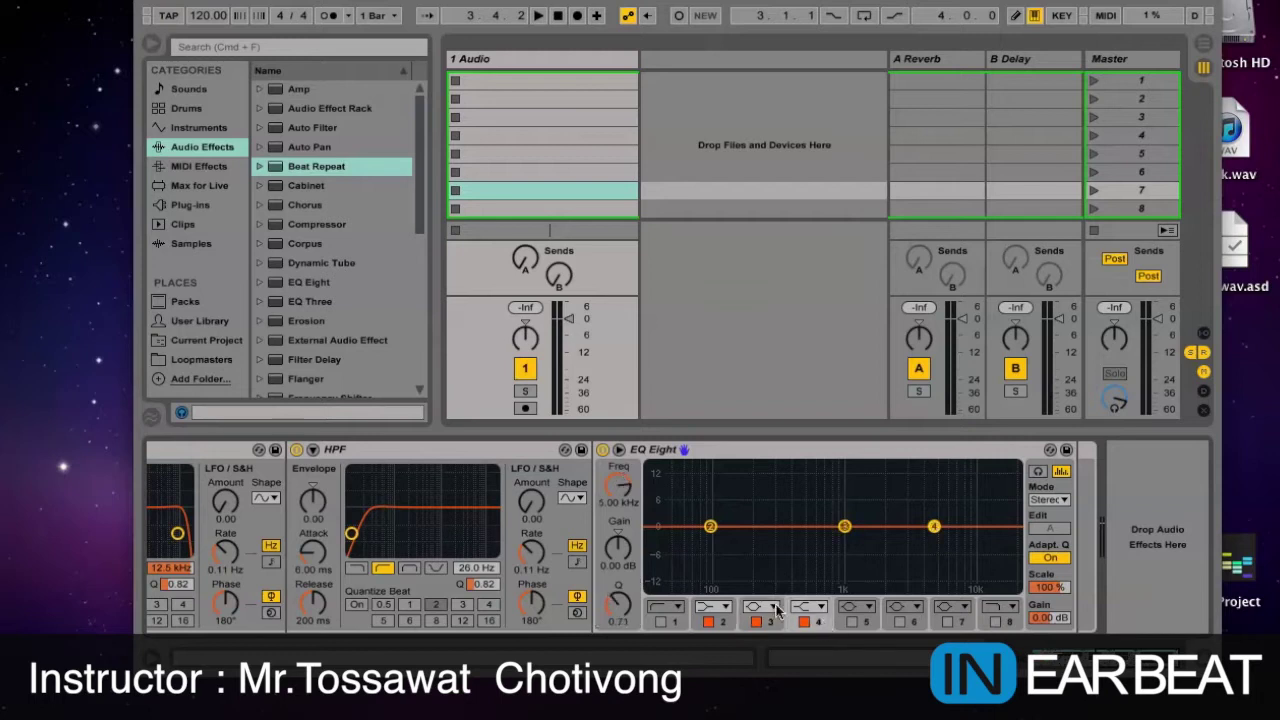
pyautogui.click(616, 502)
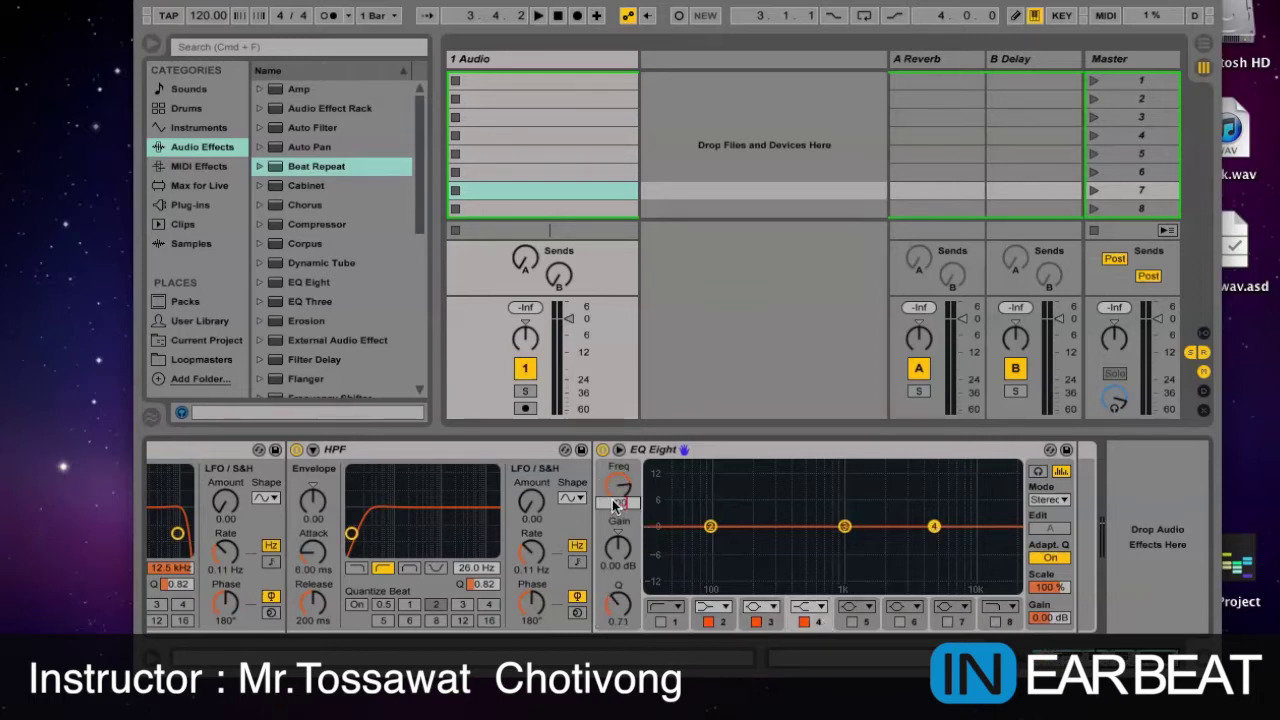
pyautogui.write('10000')
pyautogui.press('Return')
pyautogui.click(617, 621)
pyautogui.write('0.25')
pyautogui.press('Return')
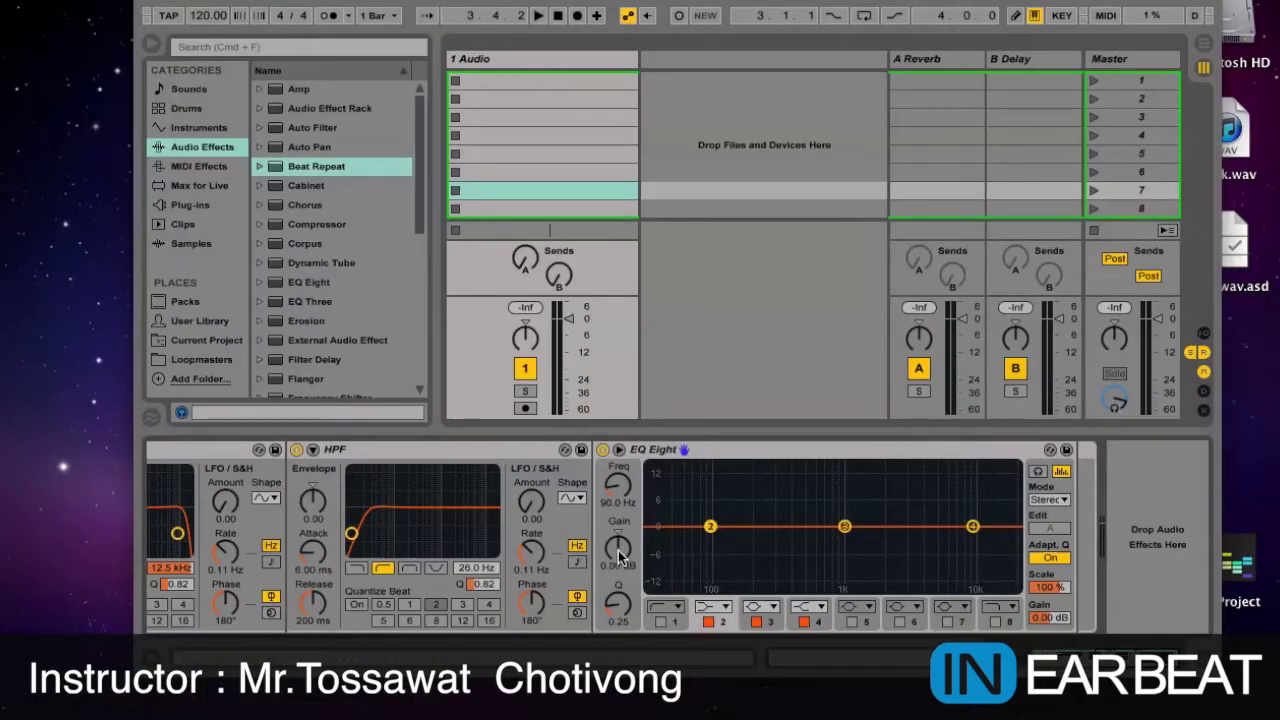
# - Map EQ Eight's band 2, 3 and 4 gains to the Low, Mid and Hi macros
pyautogui.rightClick(619, 553)
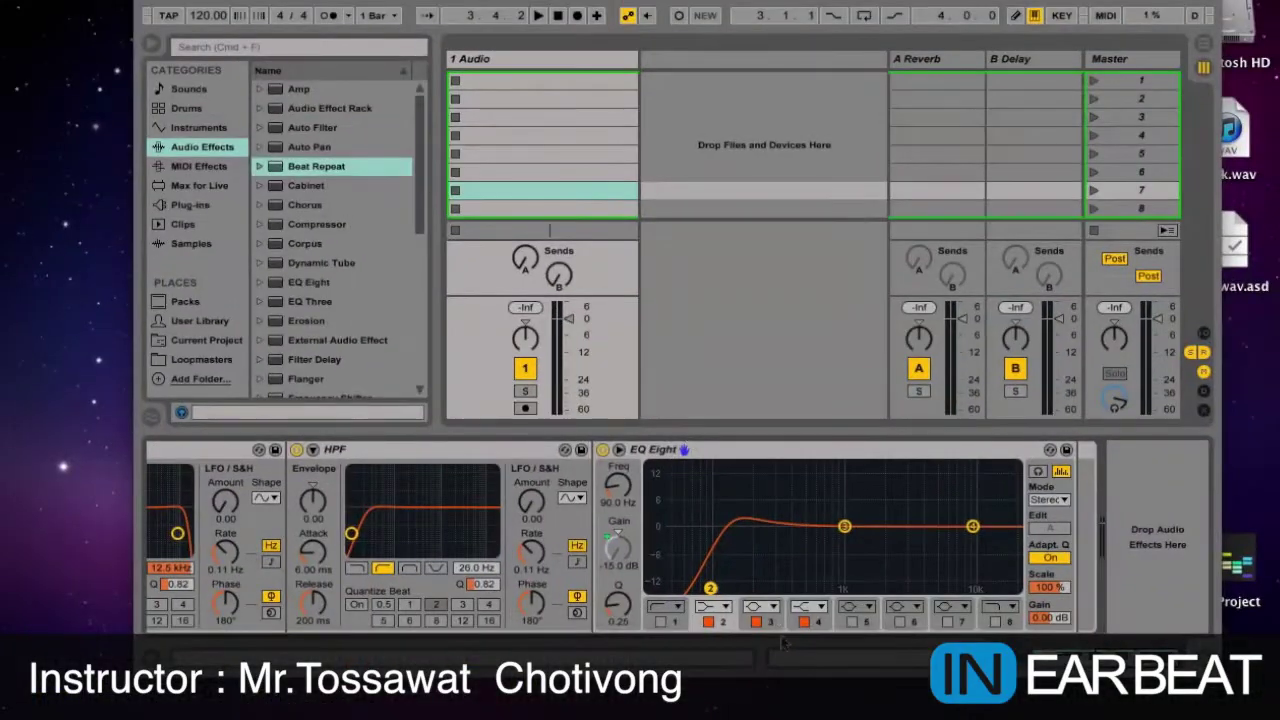
pyautogui.click(762, 612)
pyautogui.rightClick(614, 548)
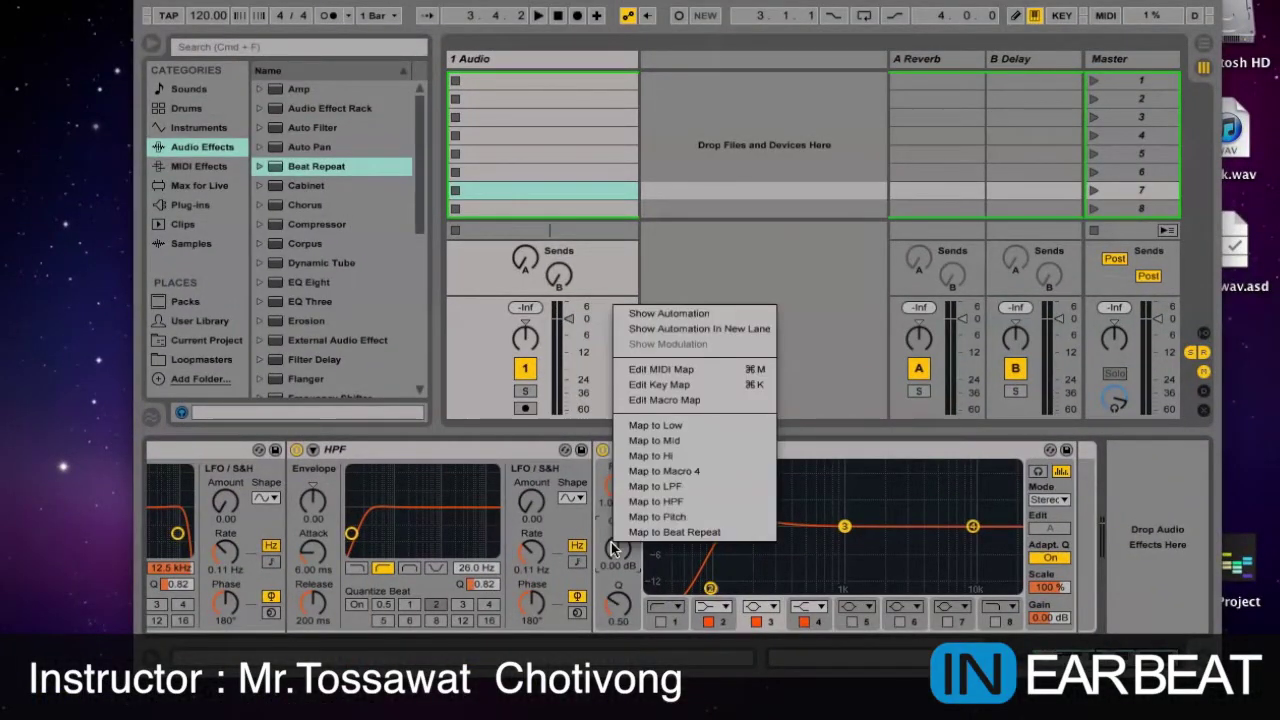
pyautogui.click(683, 439)
pyautogui.click(805, 621)
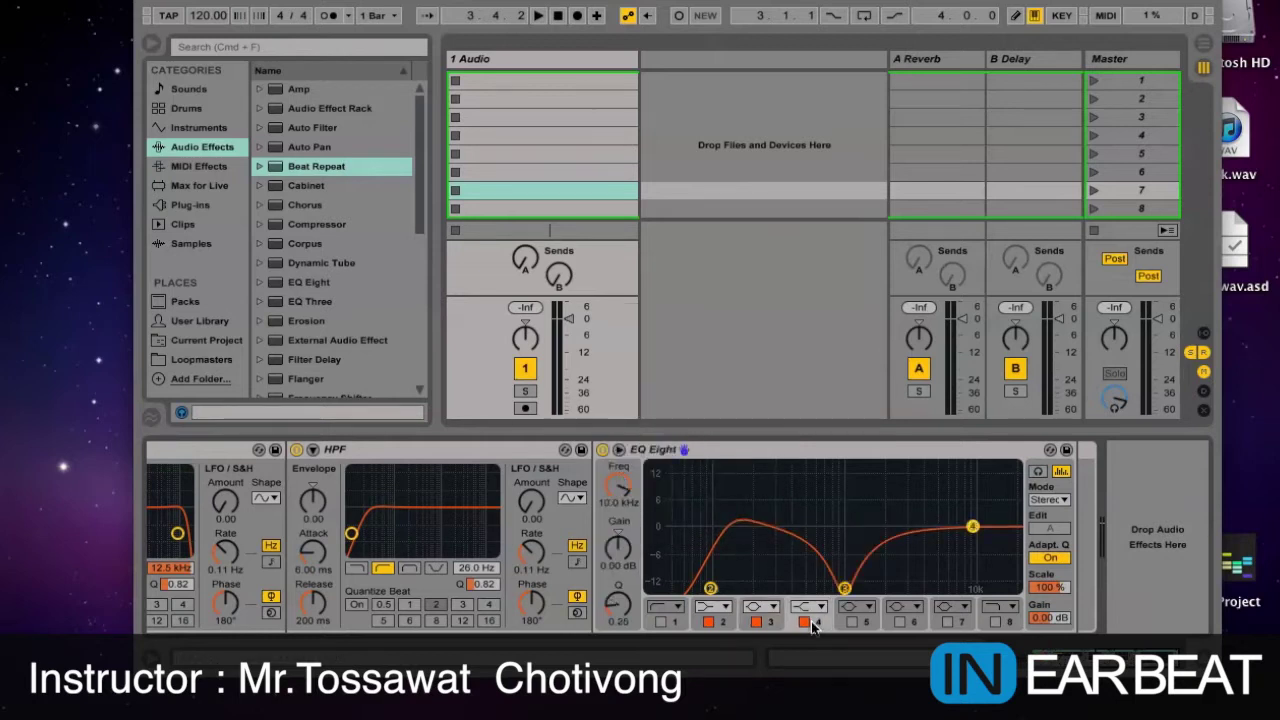
pyautogui.rightClick(624, 546)
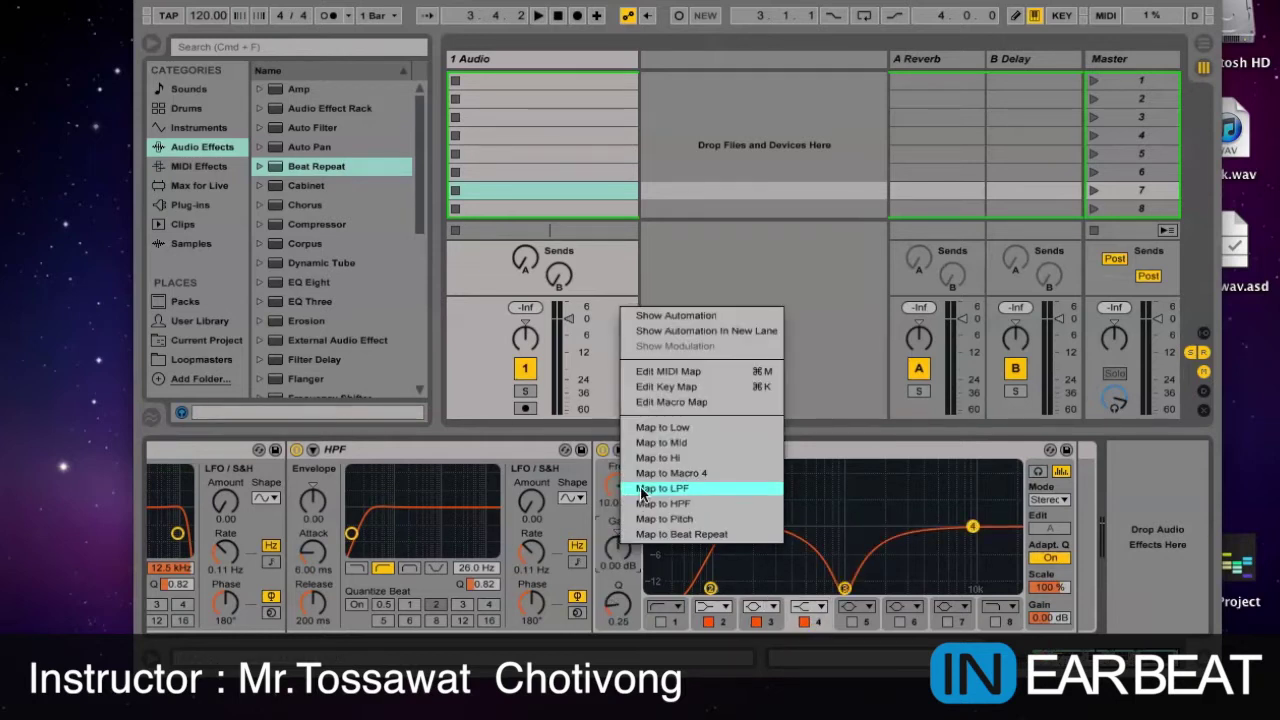
pyautogui.click(658, 458)
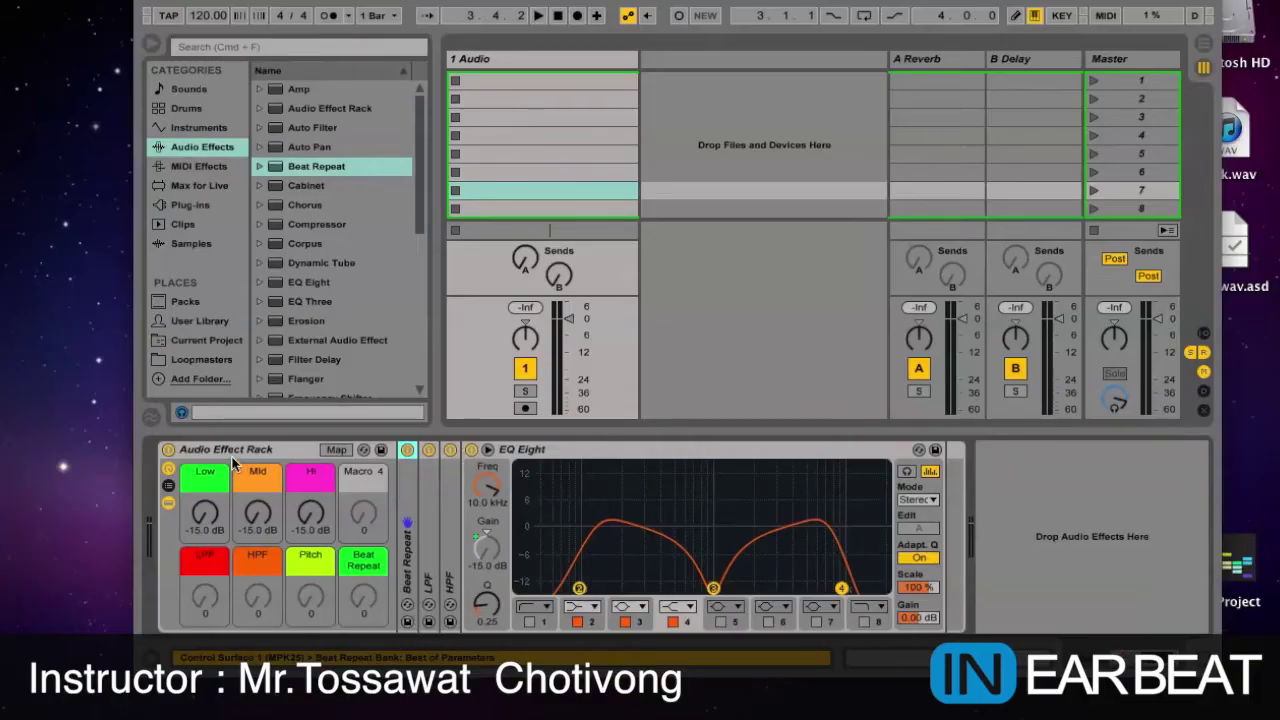
# - Test the Low, Mid and Hi macros, then reset each to 0 dB
pyautogui.click(230, 458)
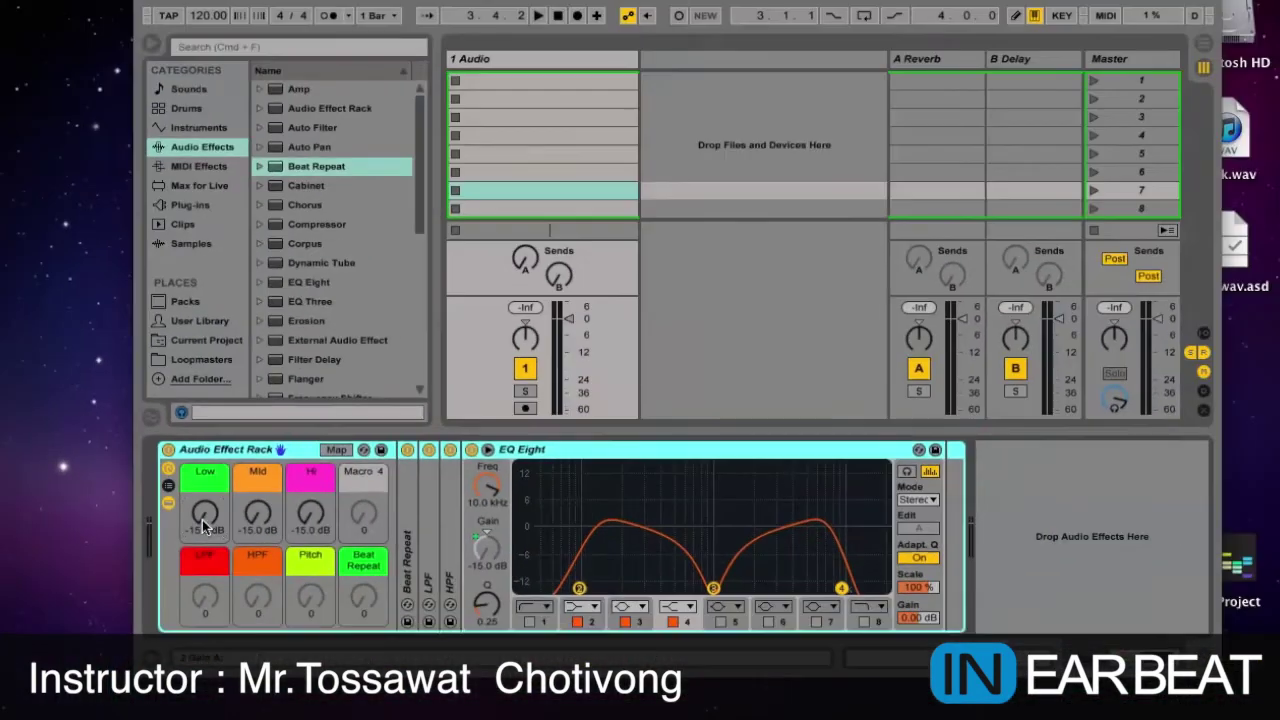
pyautogui.moveTo(206, 528); pyautogui.dragTo(257, 458)
pyautogui.moveTo(310, 514); pyautogui.dragTo(310, 480)
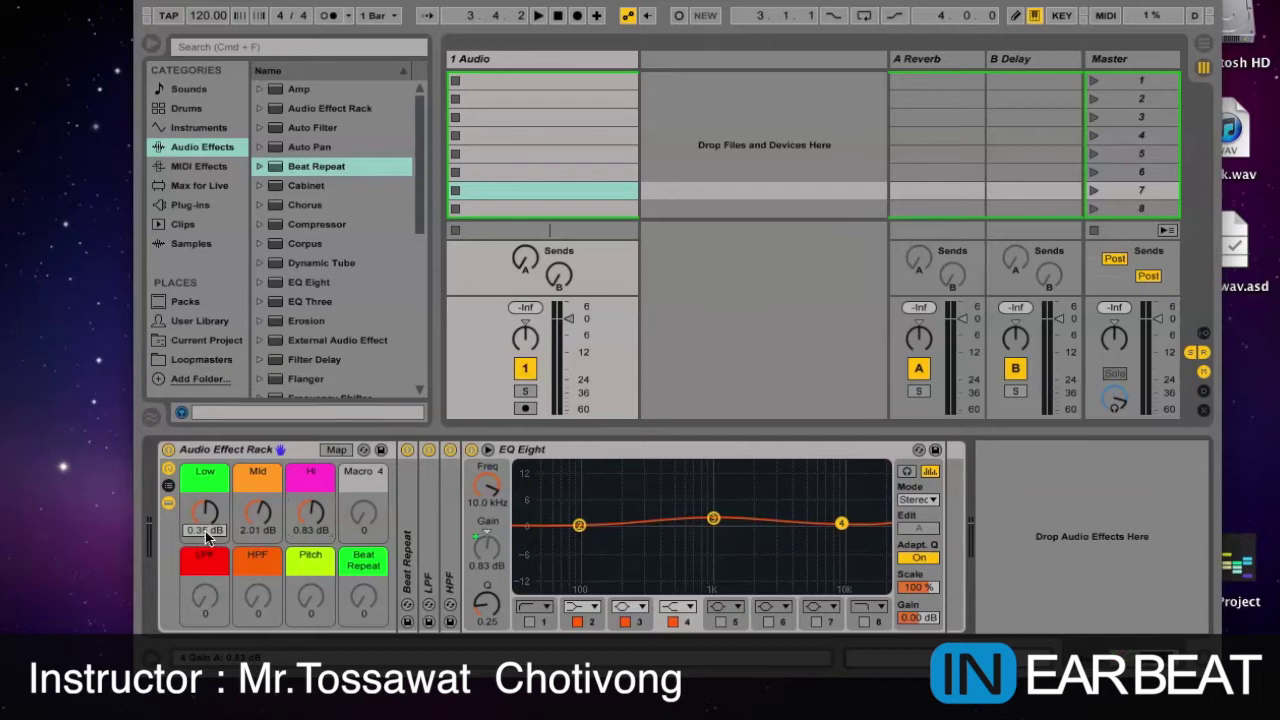
pyautogui.press('Delete')
pyautogui.click(255, 530)
pyautogui.press('Delete')
pyautogui.click(313, 533)
pyautogui.press('Delete')
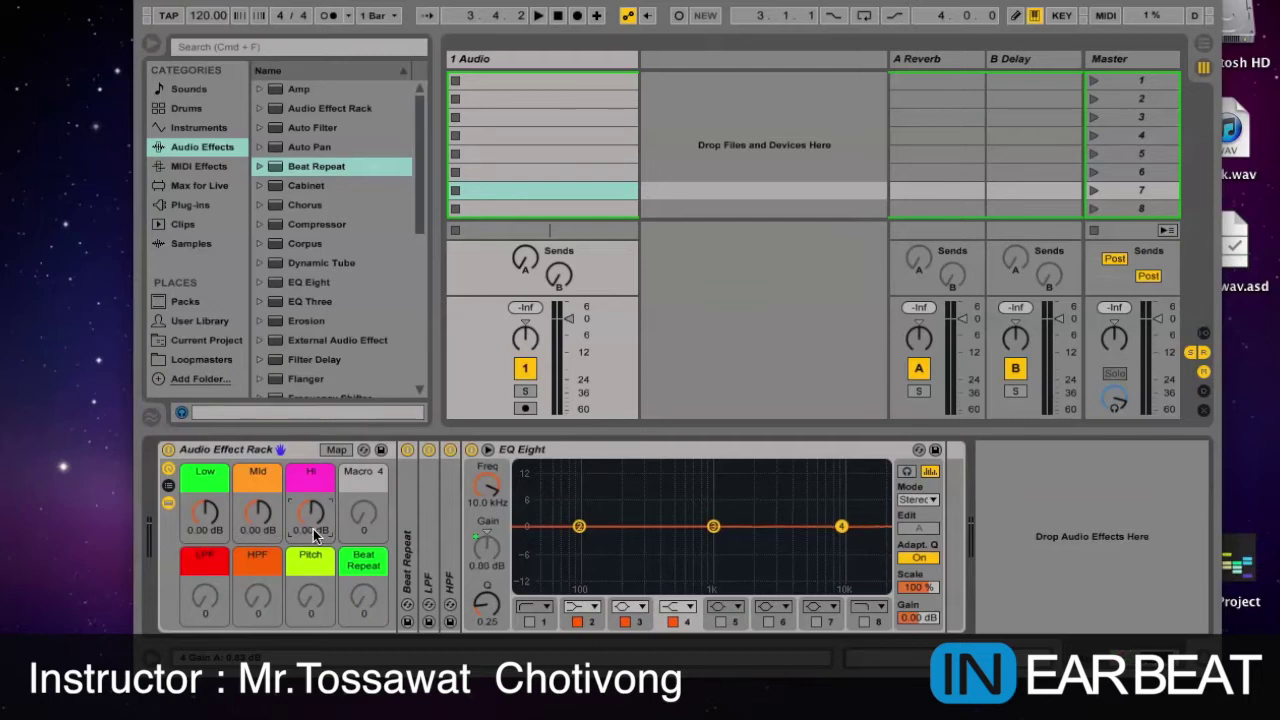
pyautogui.doubleClick(424, 514)
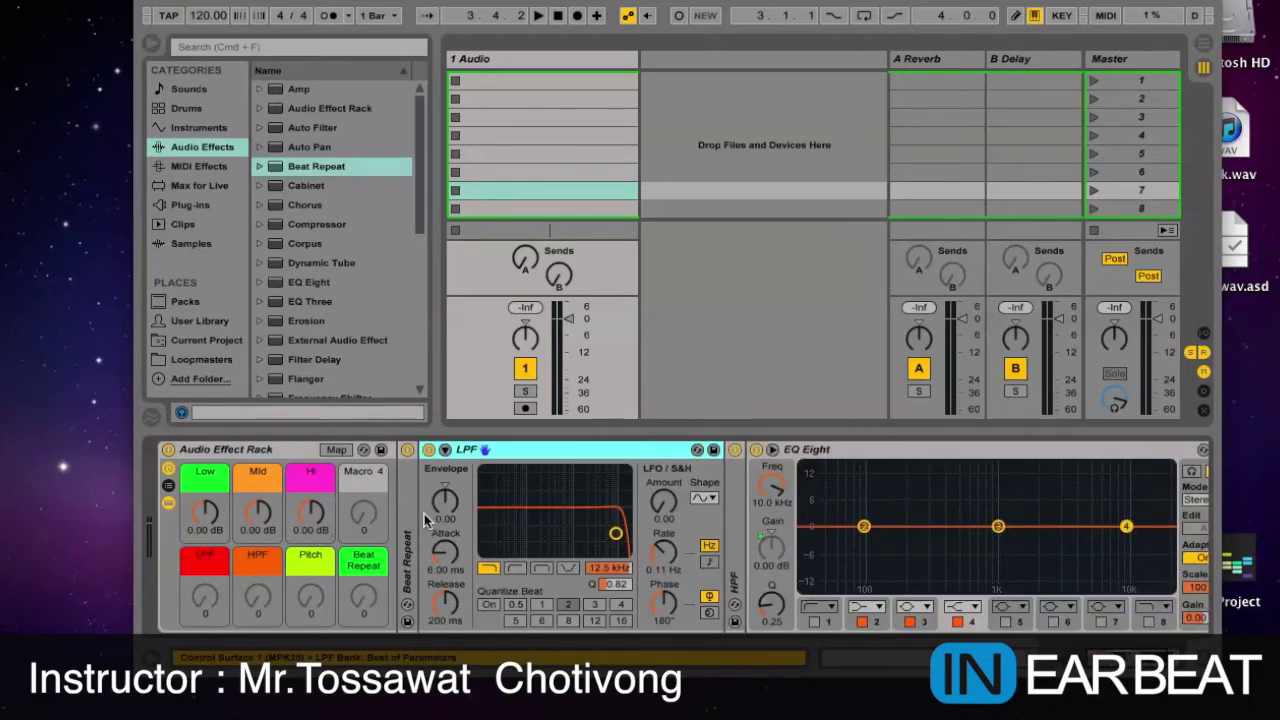
# - Map the LPF filter's cutoff frequency and on/off switch to the LPF macro
pyautogui.rightClick(612, 573)
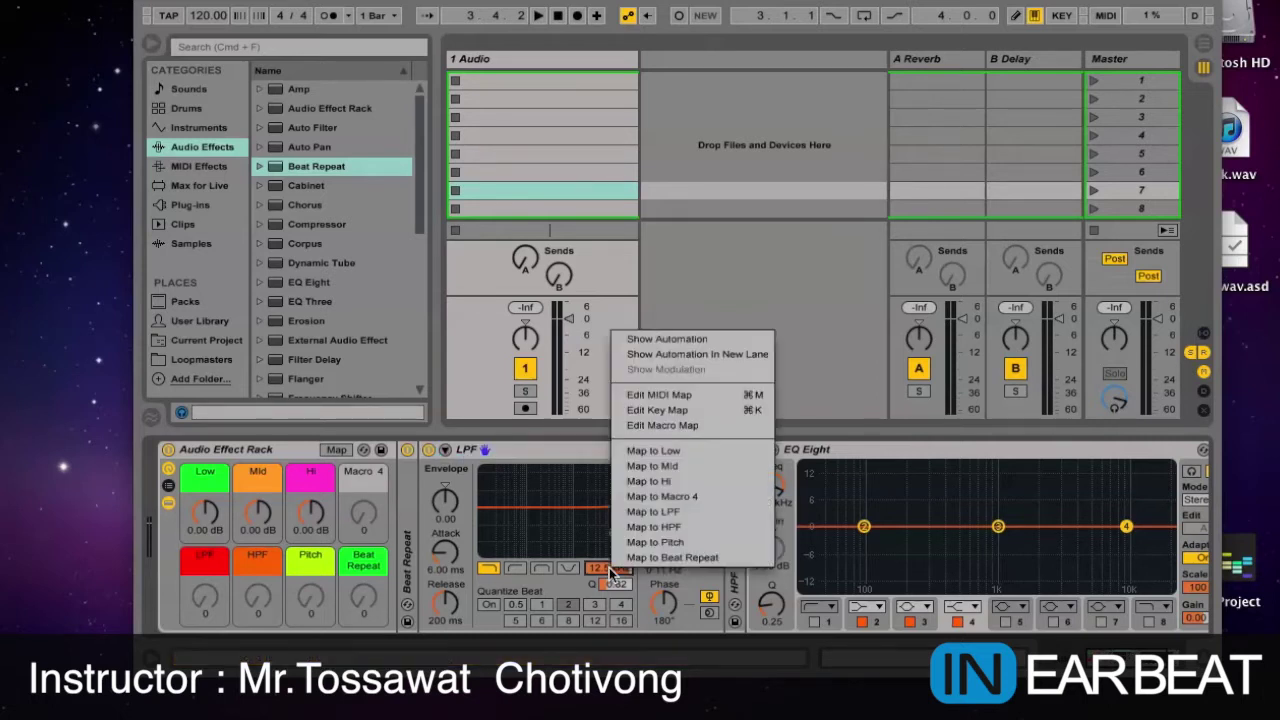
pyautogui.click(659, 512)
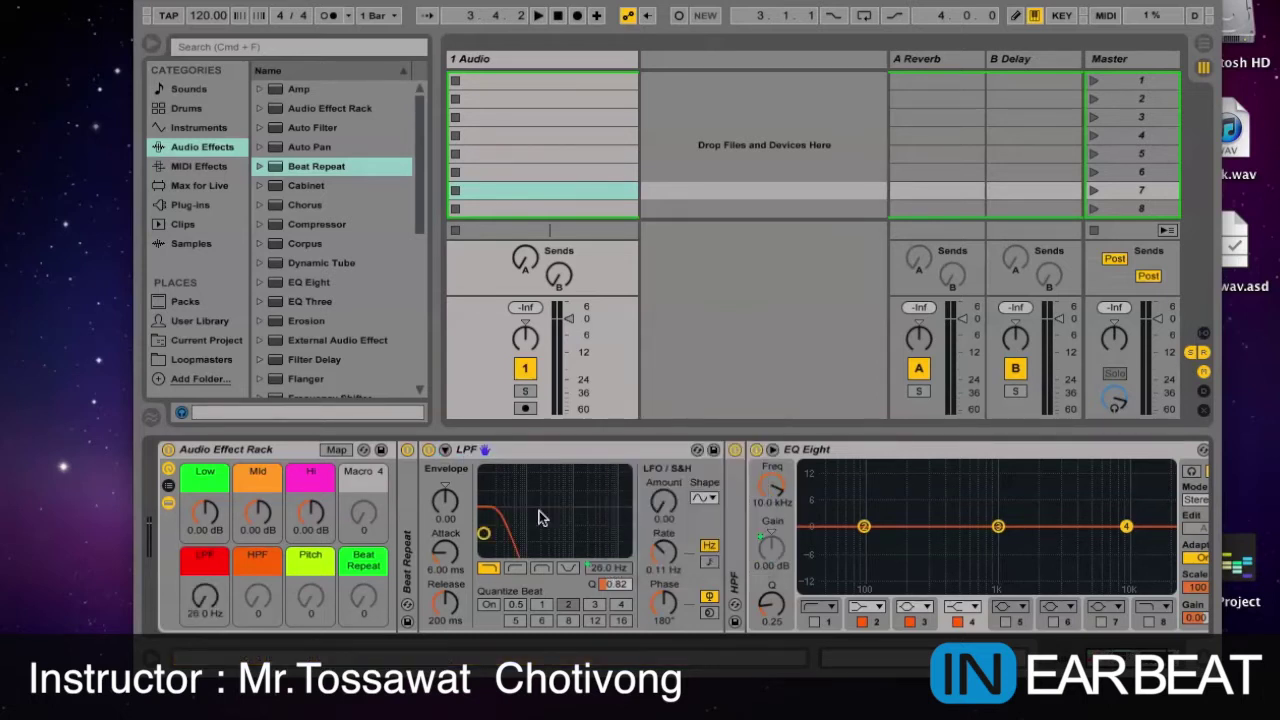
pyautogui.rightClick(430, 452)
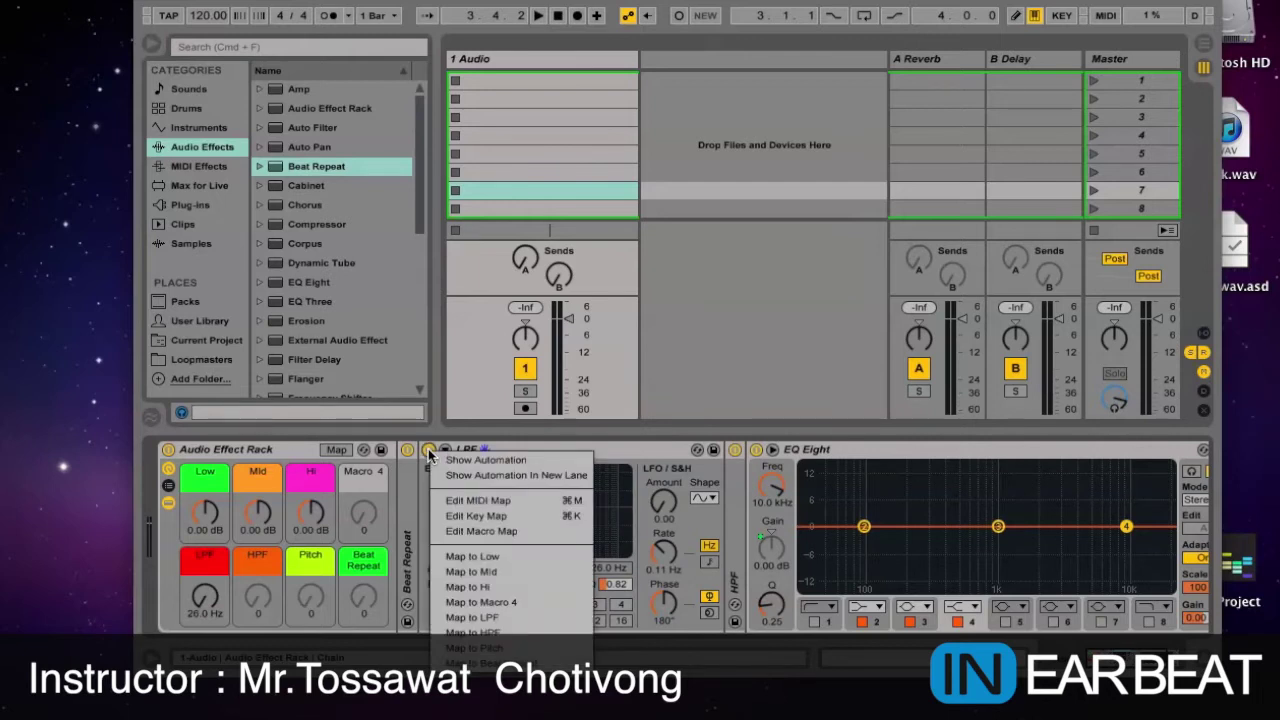
pyautogui.click(487, 620)
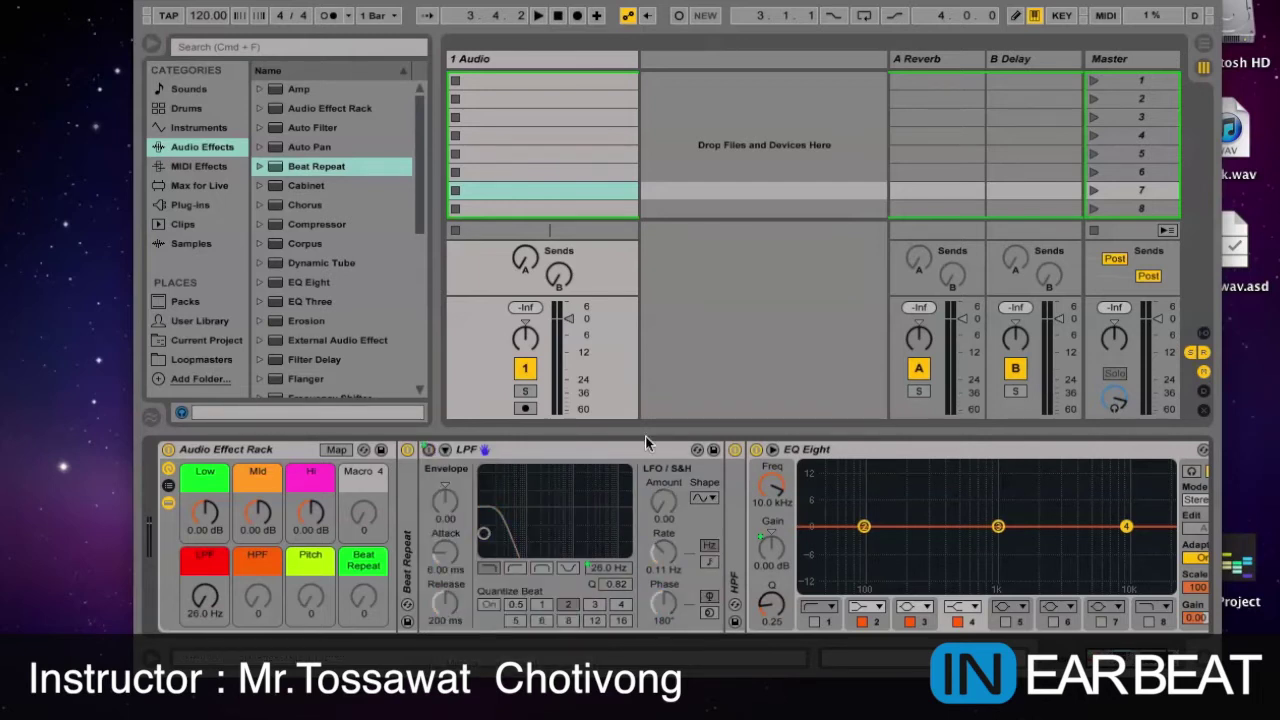
# - Map the HPF filter's cutoff frequency and on/off switch to the HPF macro
pyautogui.doubleClick(736, 483)
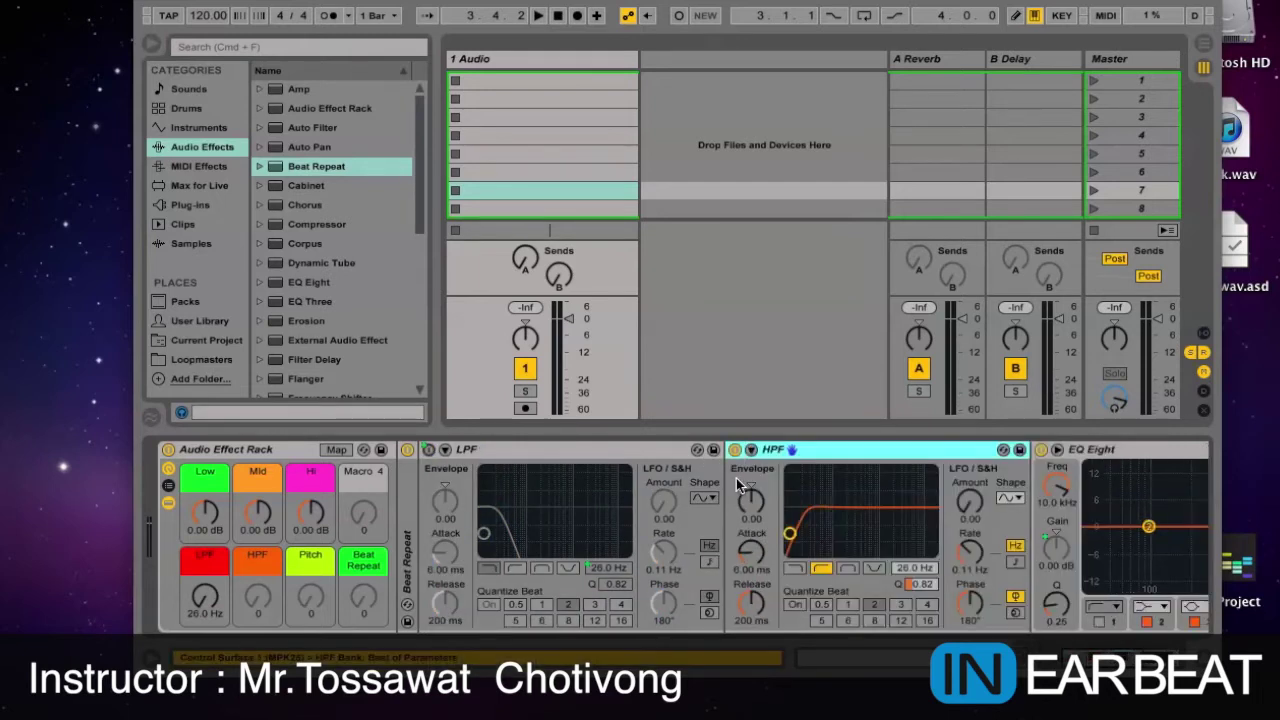
pyautogui.rightClick(912, 572)
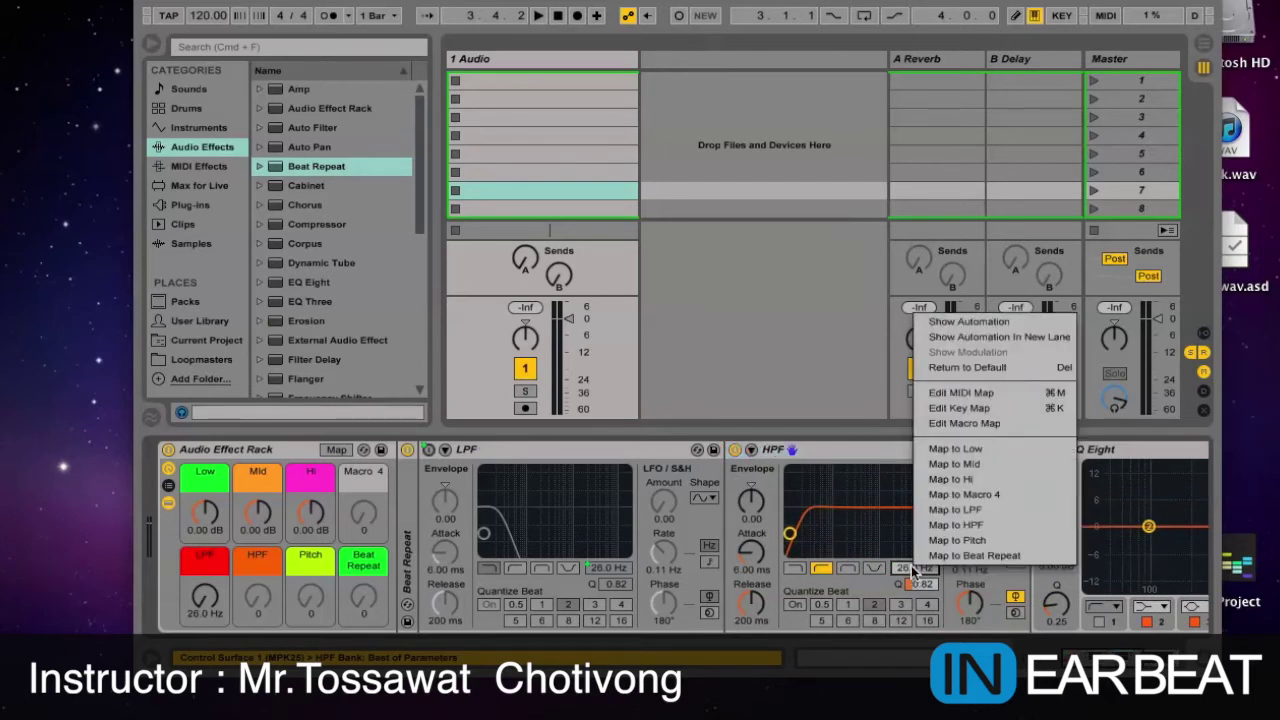
pyautogui.click(971, 523)
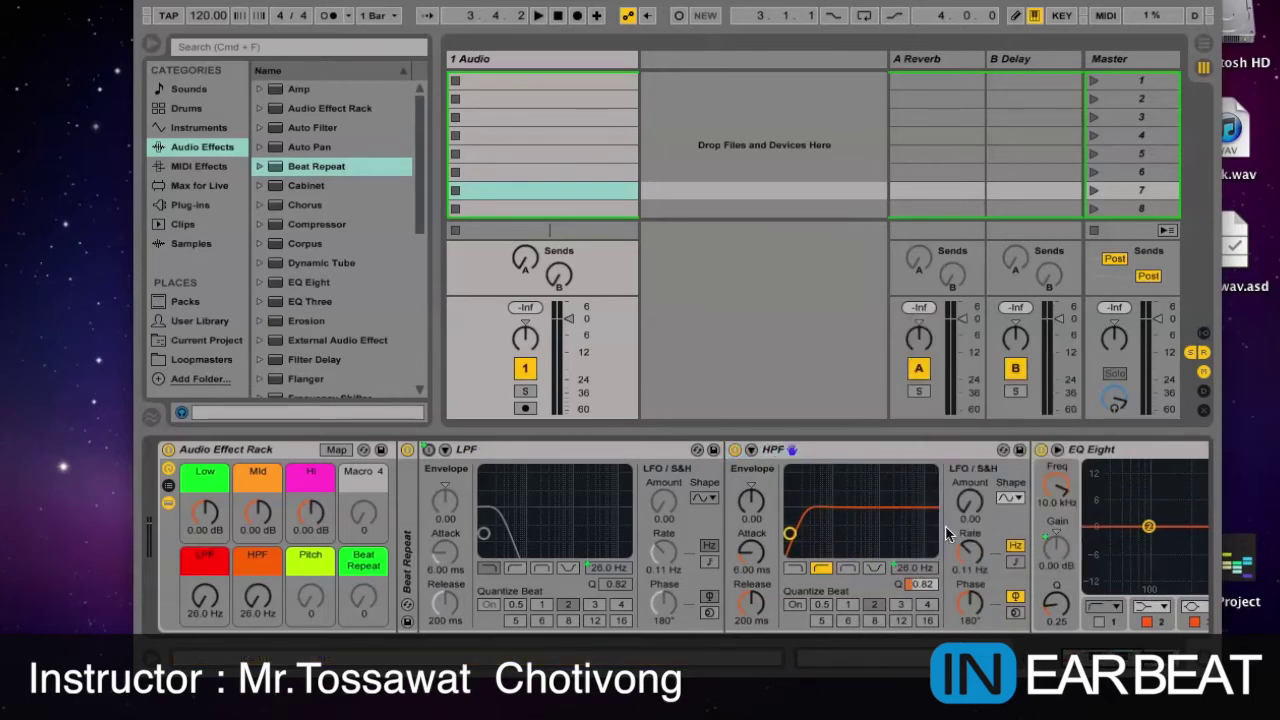
pyautogui.rightClick(737, 454)
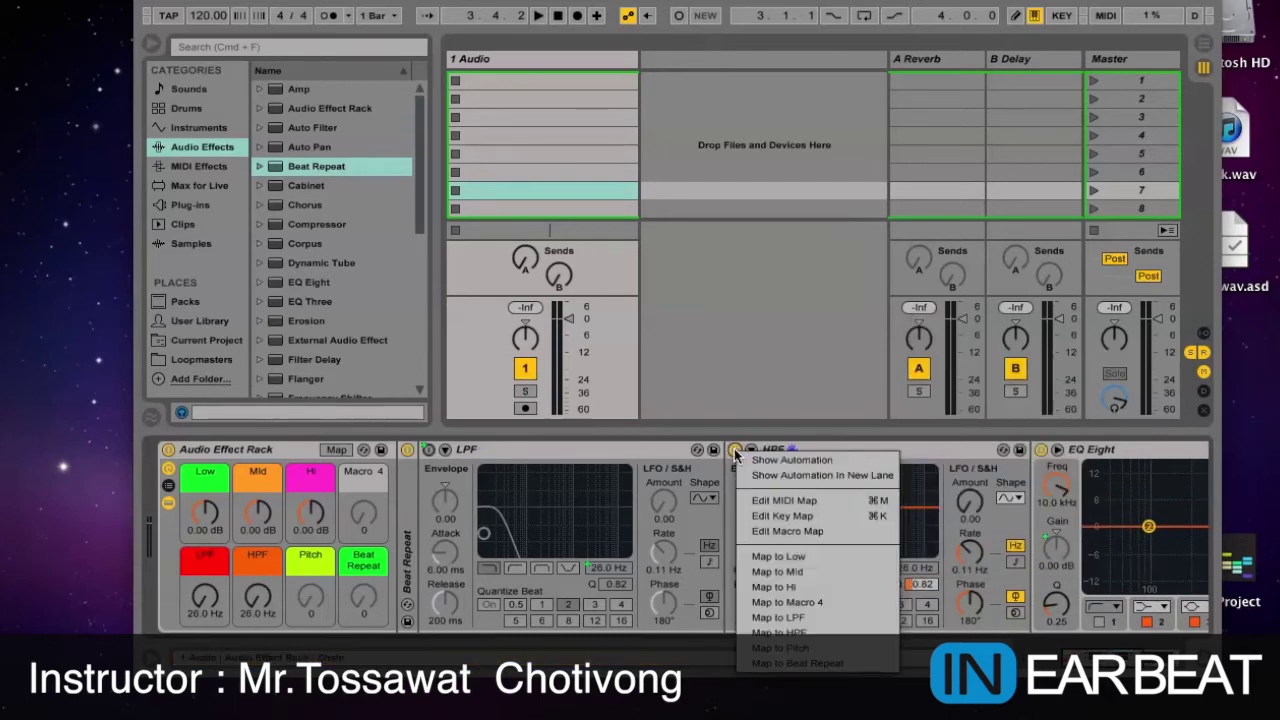
pyautogui.click(808, 632)
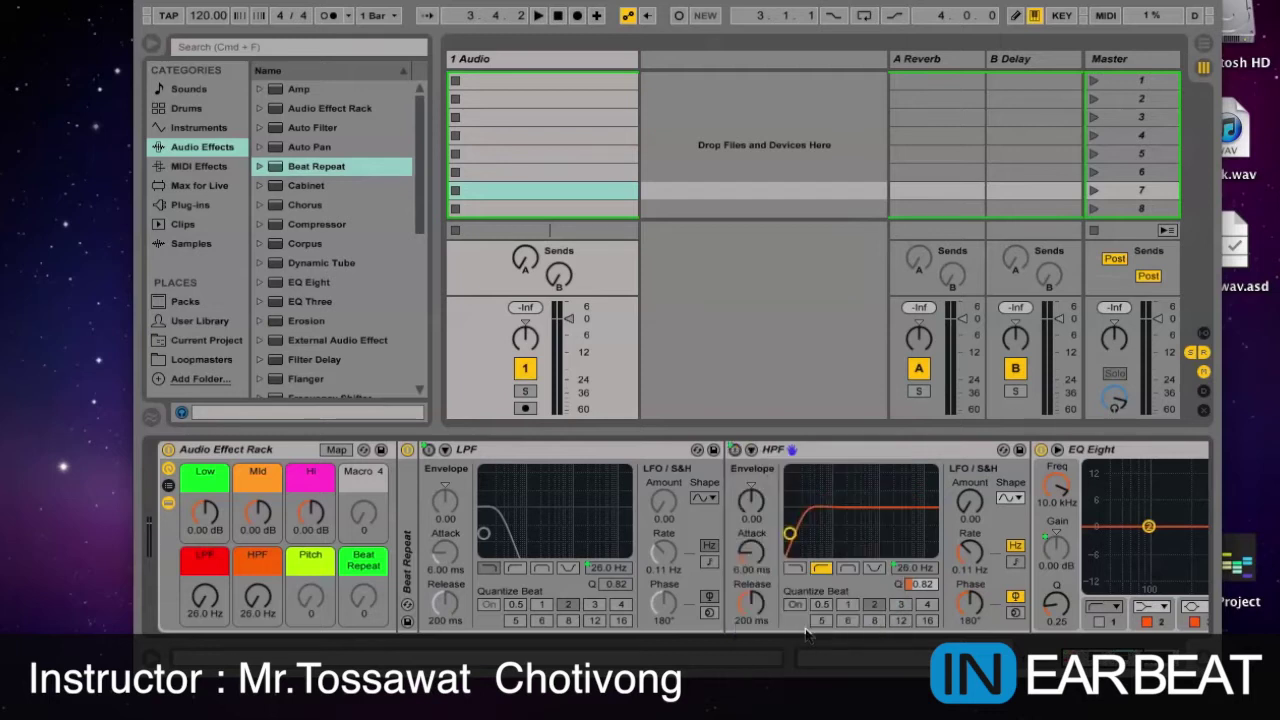
pyautogui.click(503, 450)
pyautogui.click(277, 451)
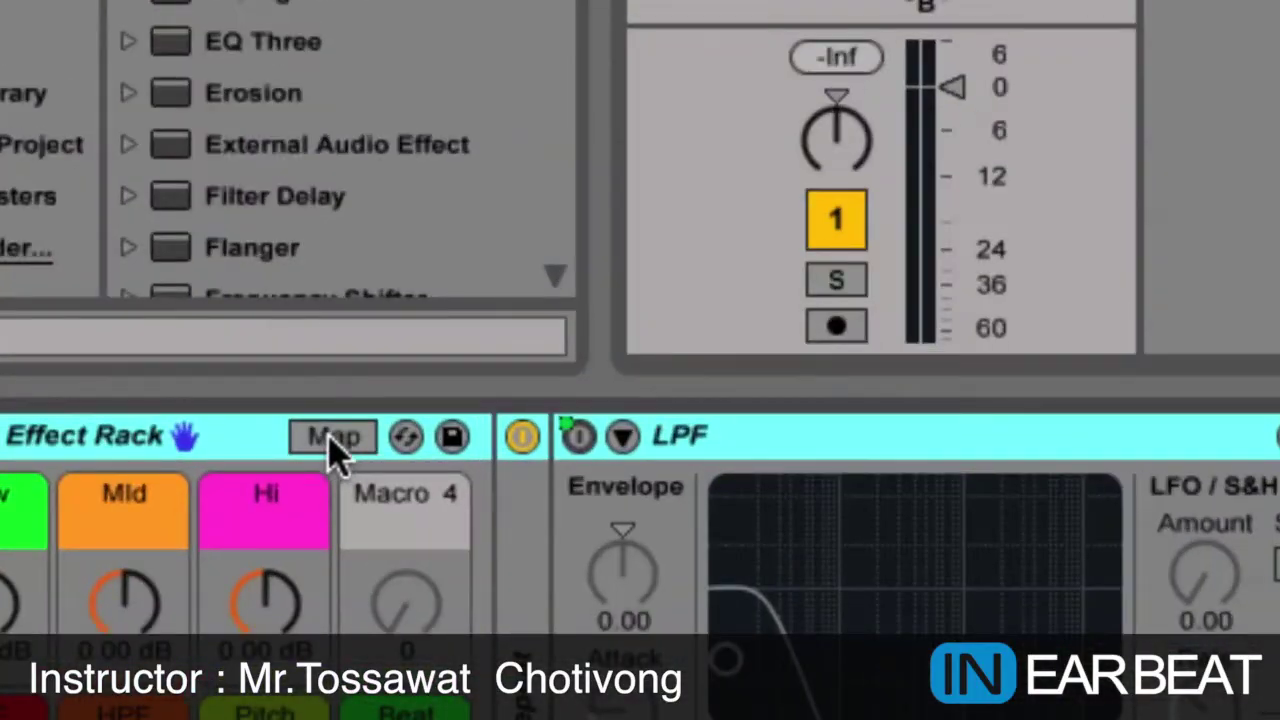
# - Invert the LPF macro's frequency range to 19.9 kHz min, 26.0 Hz max, and test the sweep
pyautogui.click(332, 438)
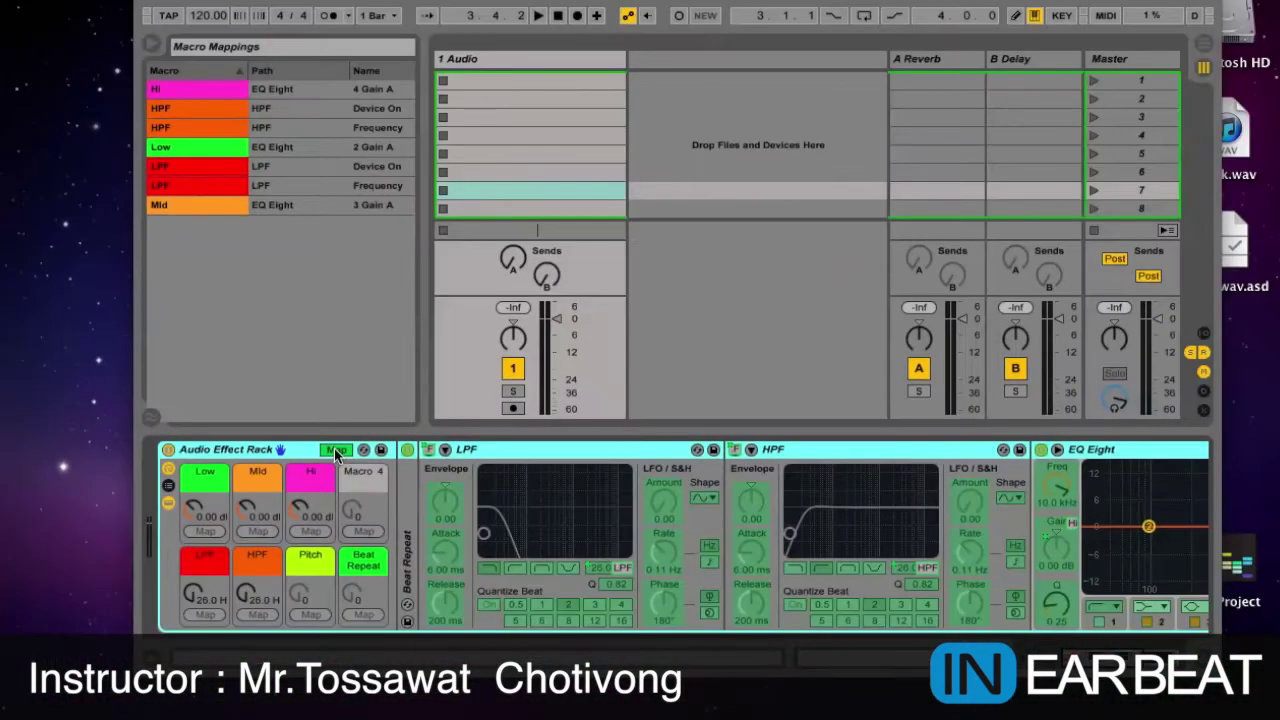
pyautogui.moveTo(423, 160); pyautogui.dragTo(624, 166)
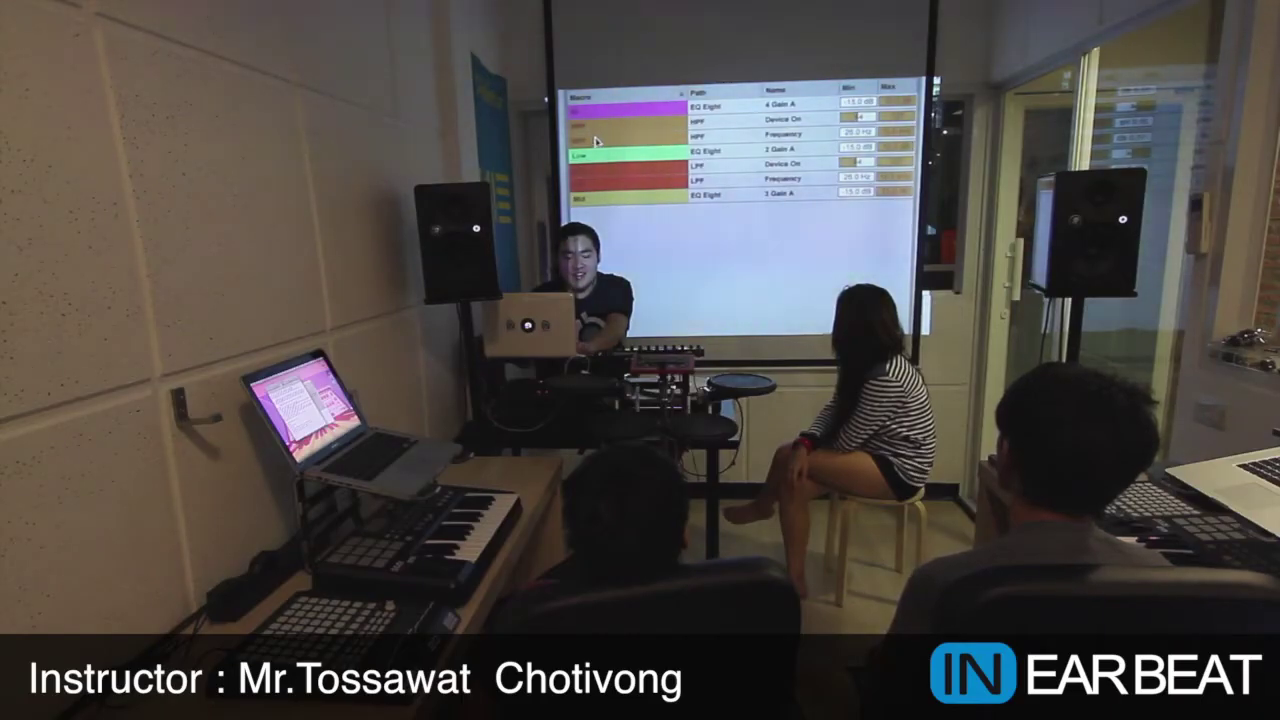
pyautogui.click(596, 141)
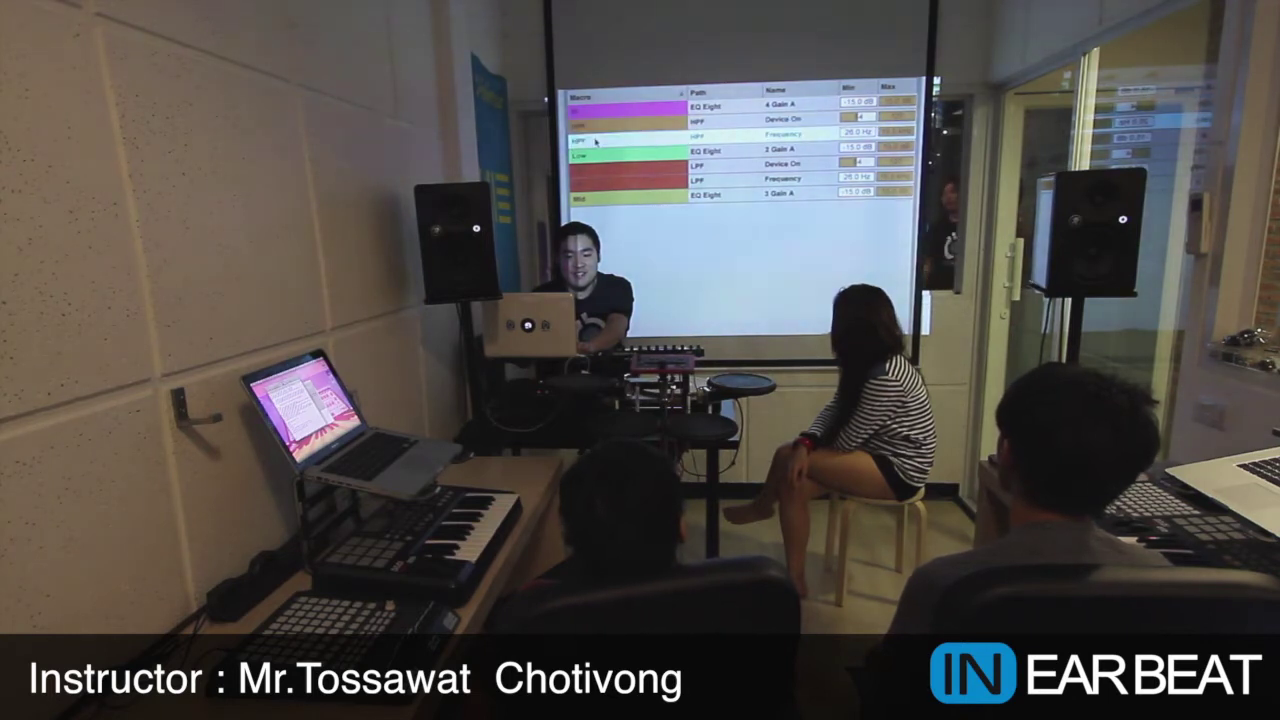
pyautogui.scroll(-5, 740, 190)
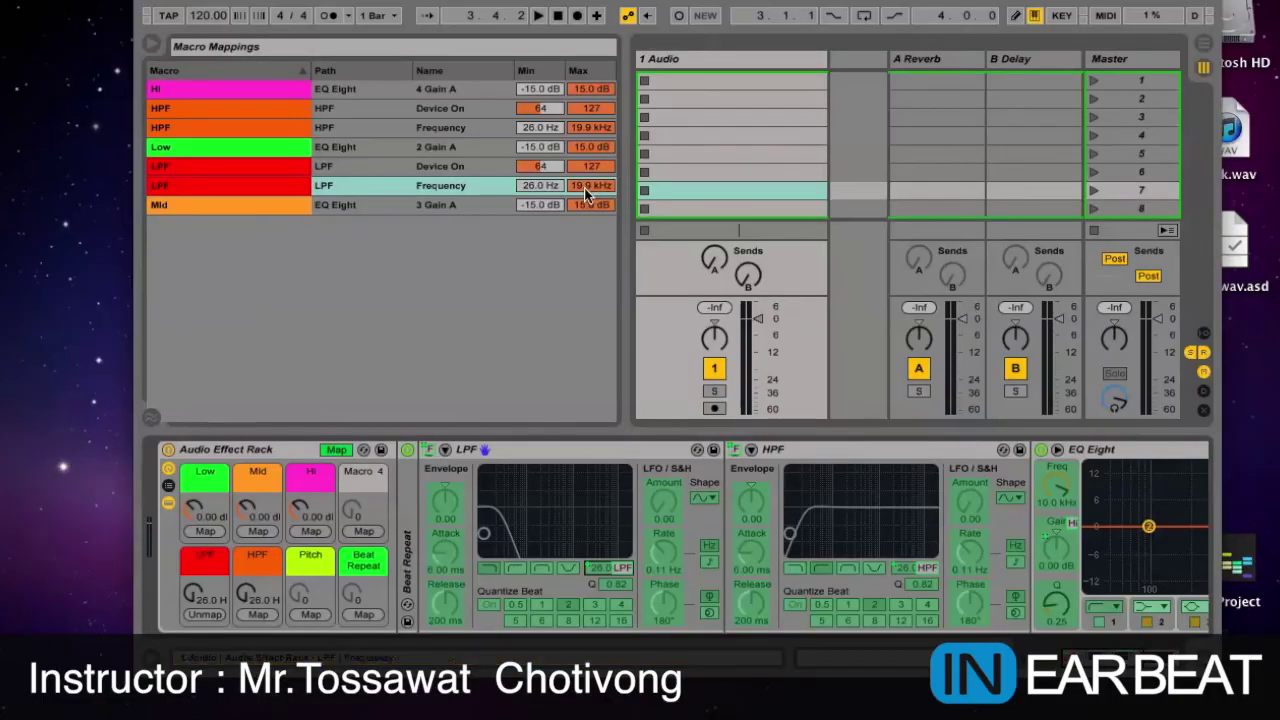
pyautogui.click(427, 450)
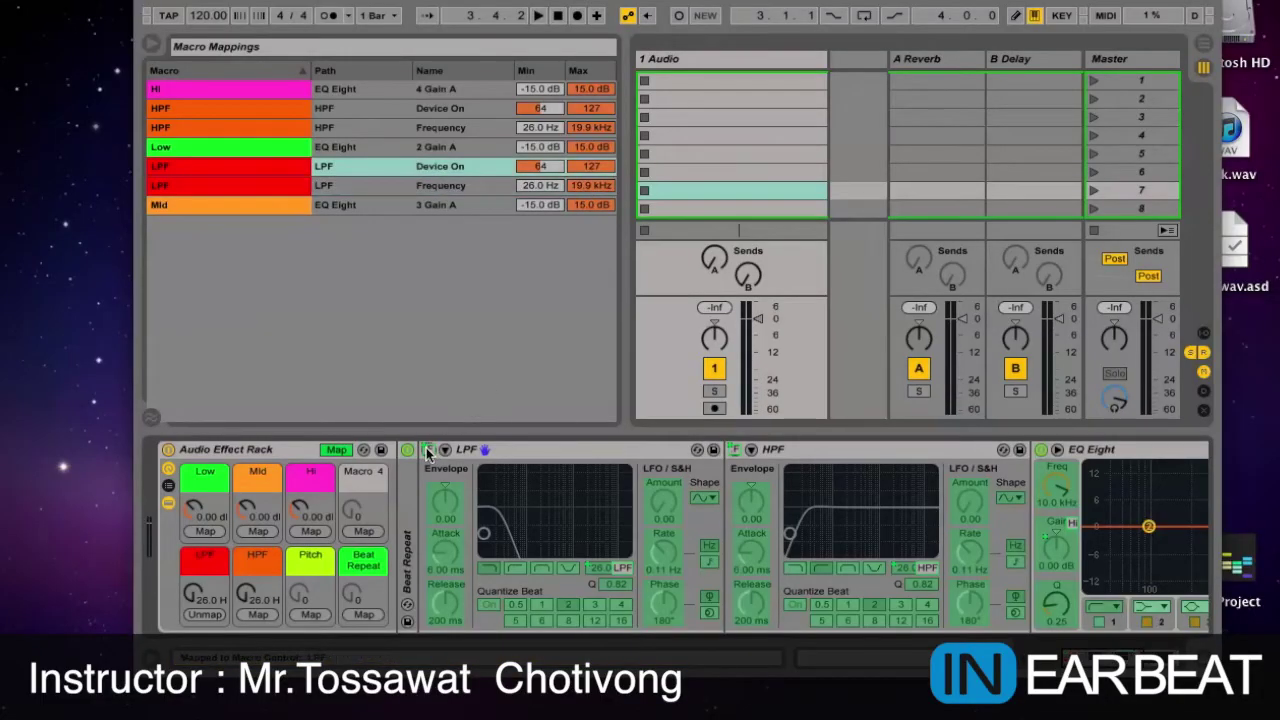
pyautogui.click(543, 166)
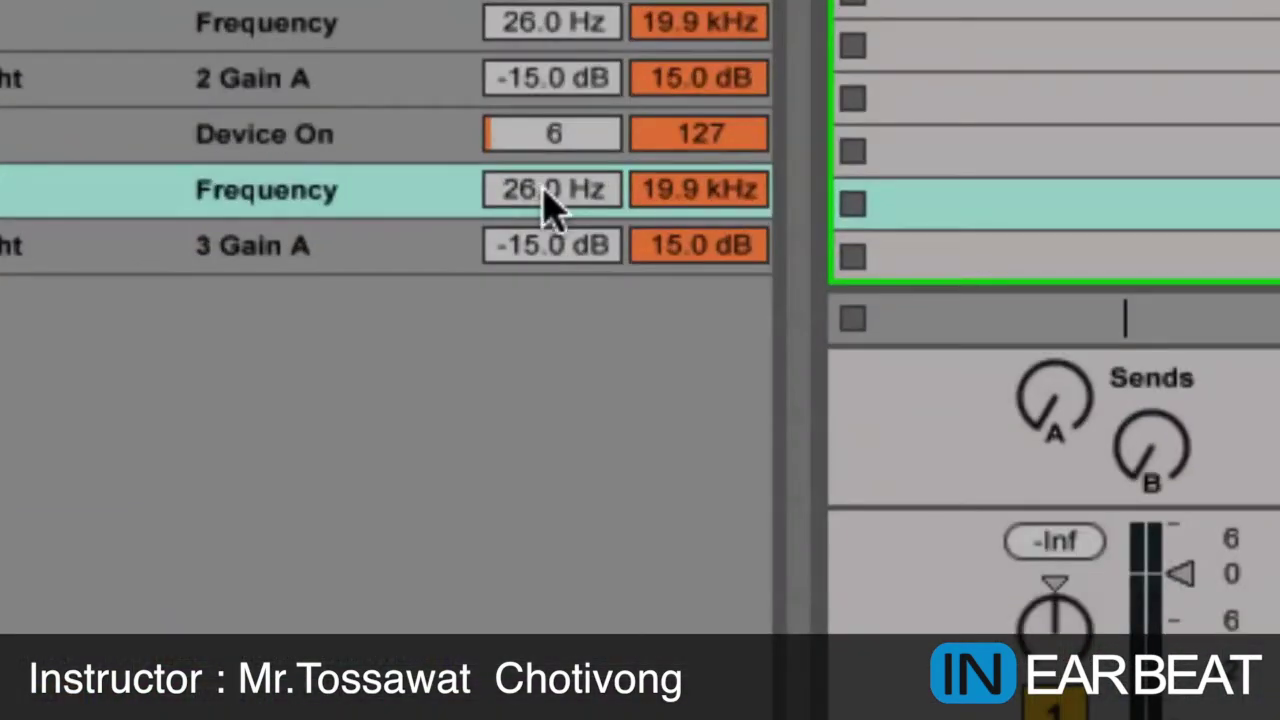
pyautogui.moveTo(545, 205); pyautogui.dragTo(545, 80)
pyautogui.moveTo(640, 206); pyautogui.dragTo(640, 330)
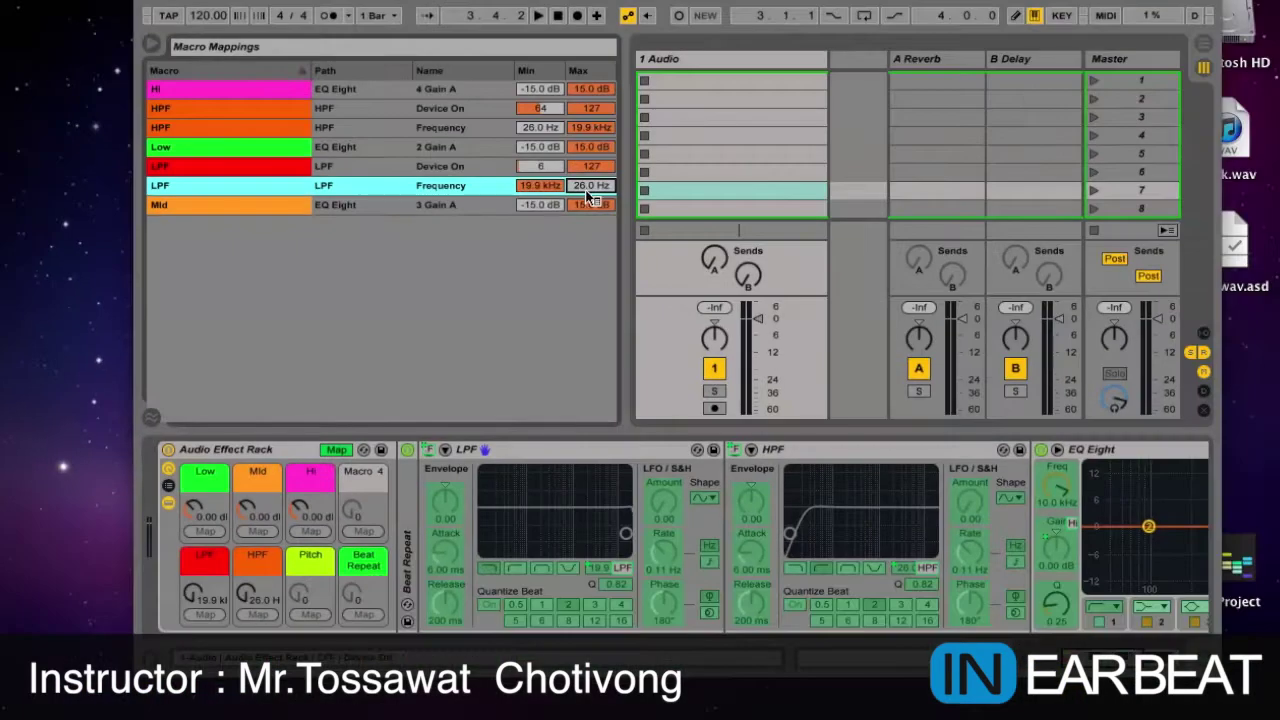
pyautogui.click(332, 451)
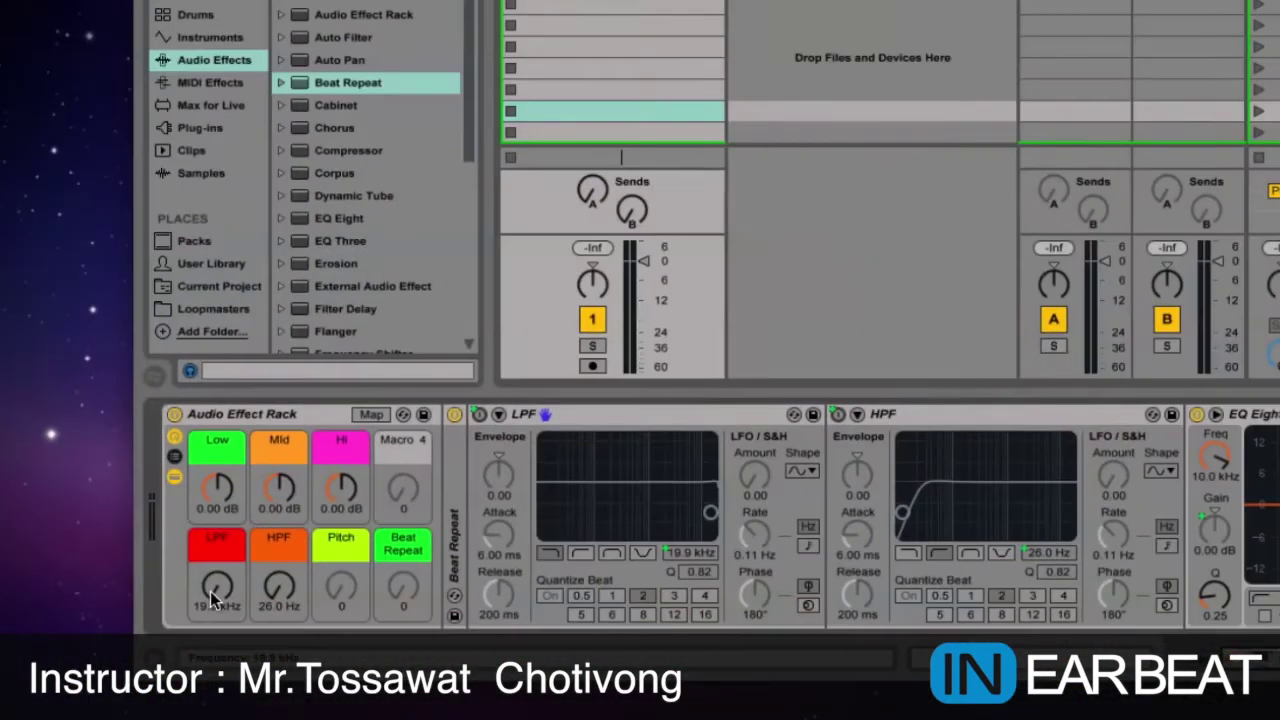
pyautogui.moveTo(211, 591); pyautogui.dragTo(211, 660)
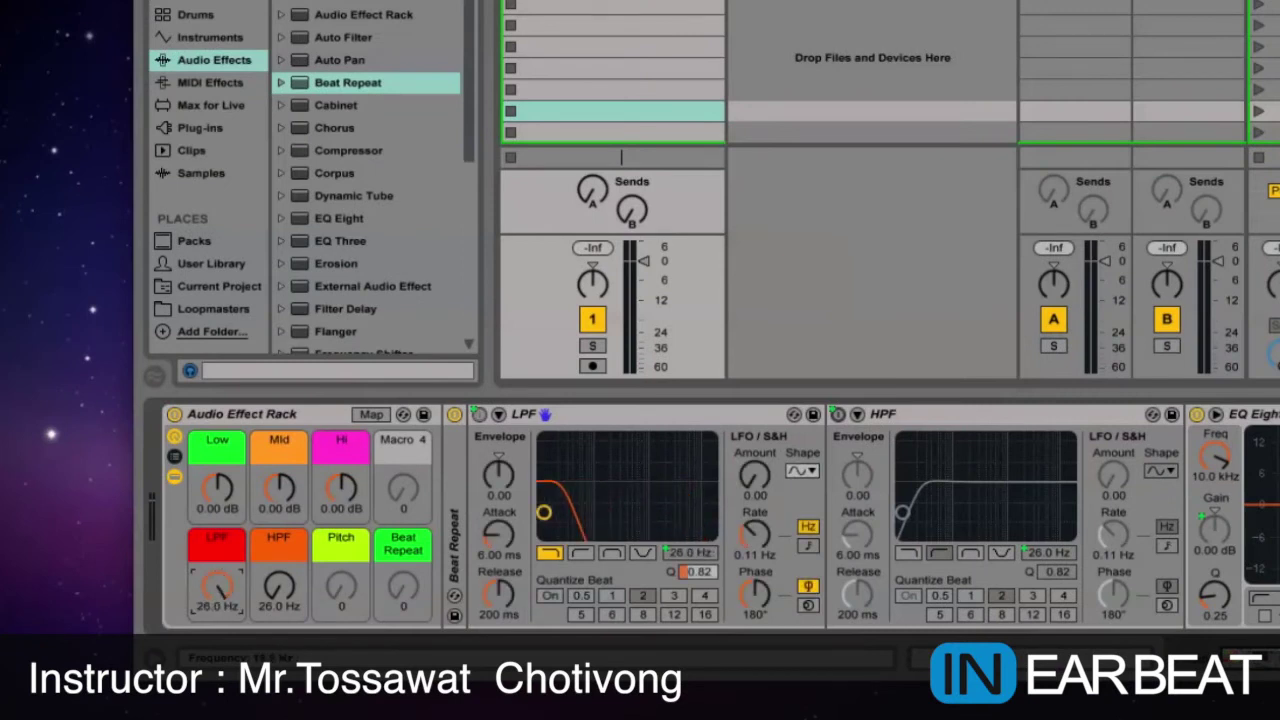
pyautogui.moveTo(217, 588); pyautogui.dragTo(217, 440)
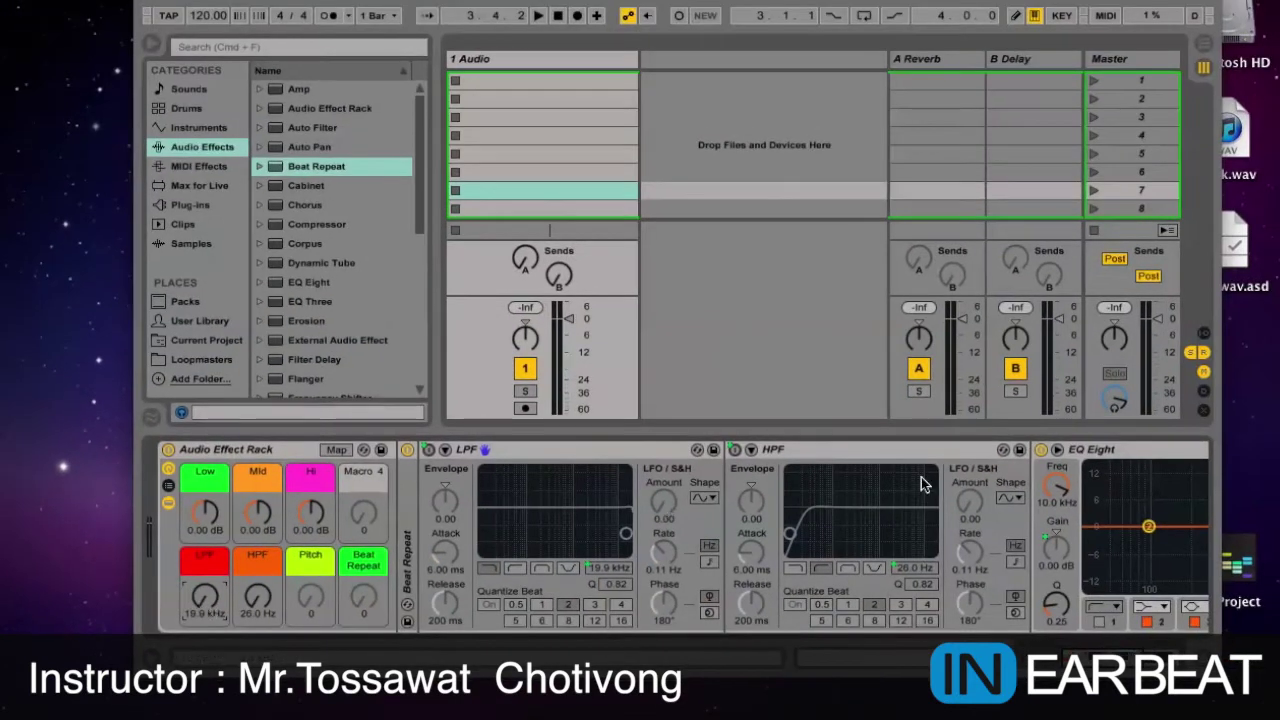
# - Cap the HPF Frequency mapping's maximum at 12.0 kHz
pyautogui.click(864, 449)
pyautogui.click(334, 449)
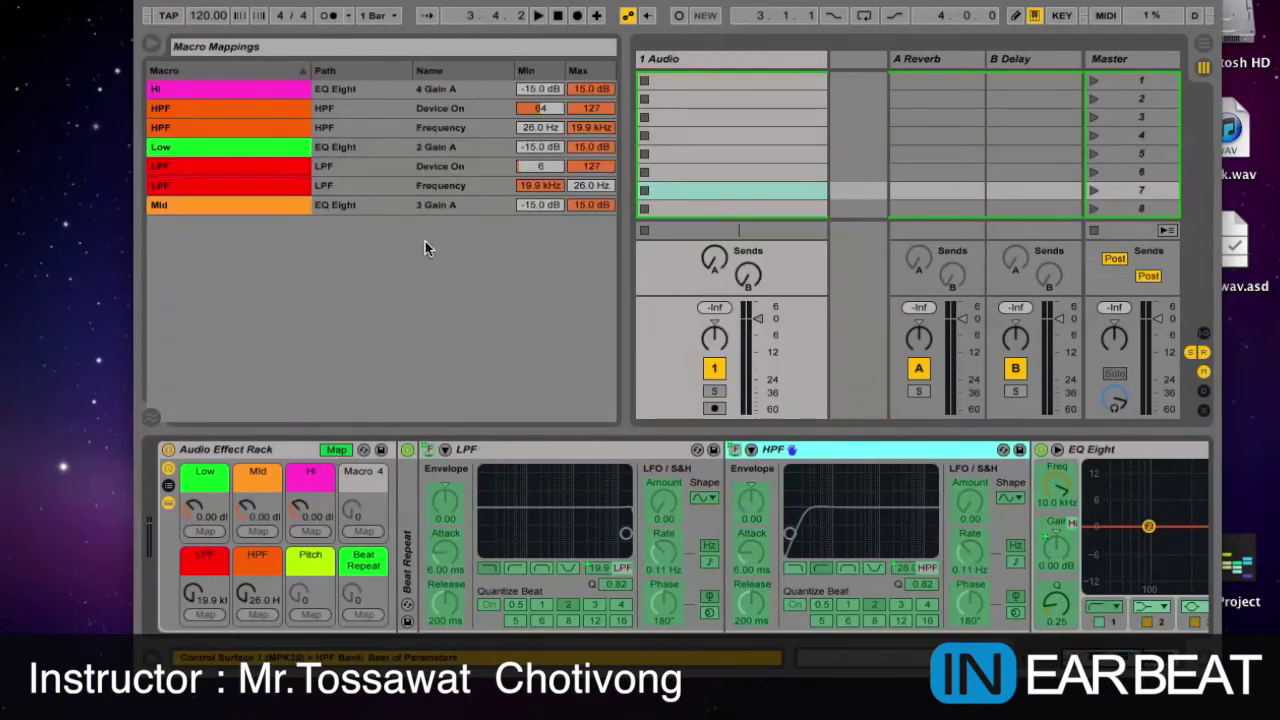
pyautogui.click(928, 568)
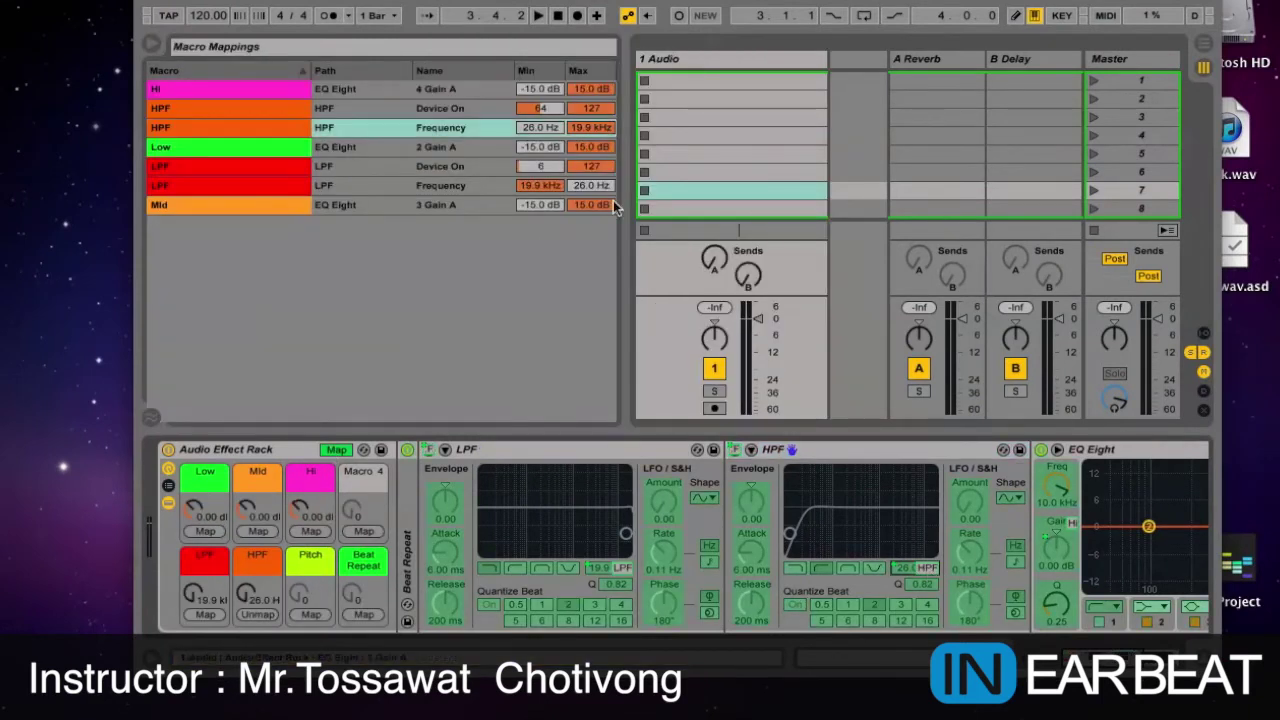
pyautogui.click(589, 130)
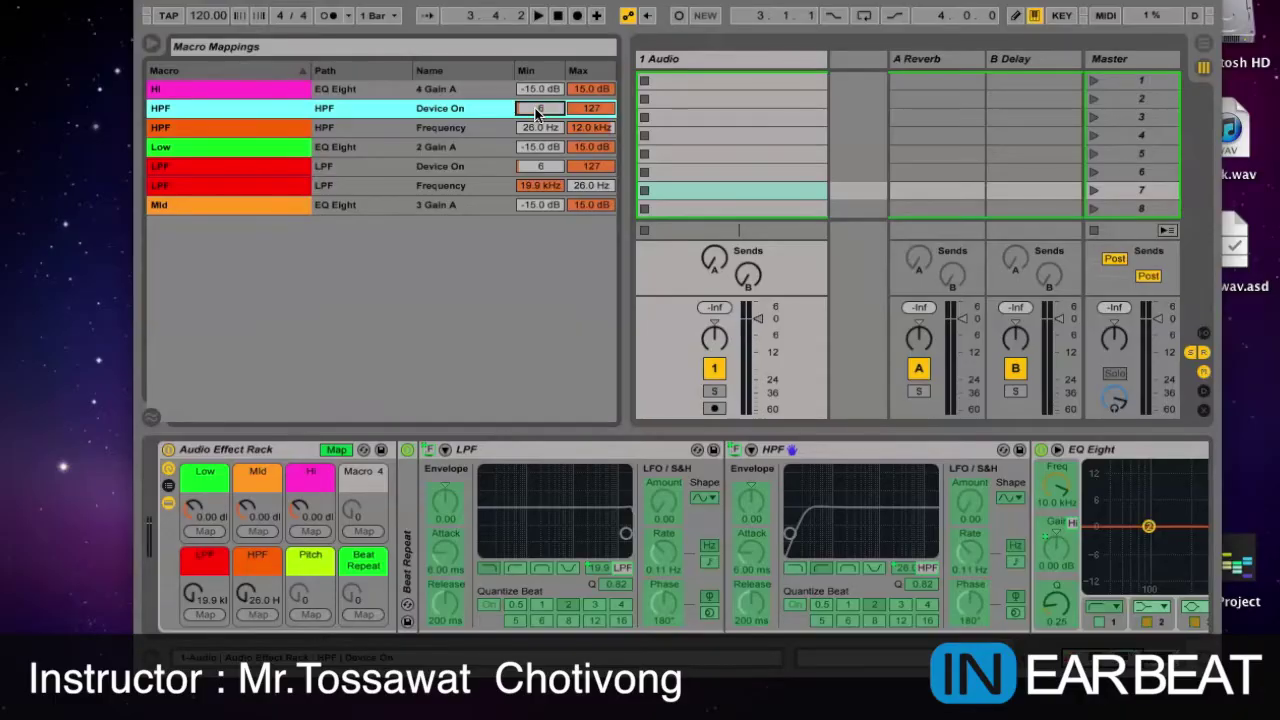
pyautogui.click(532, 455)
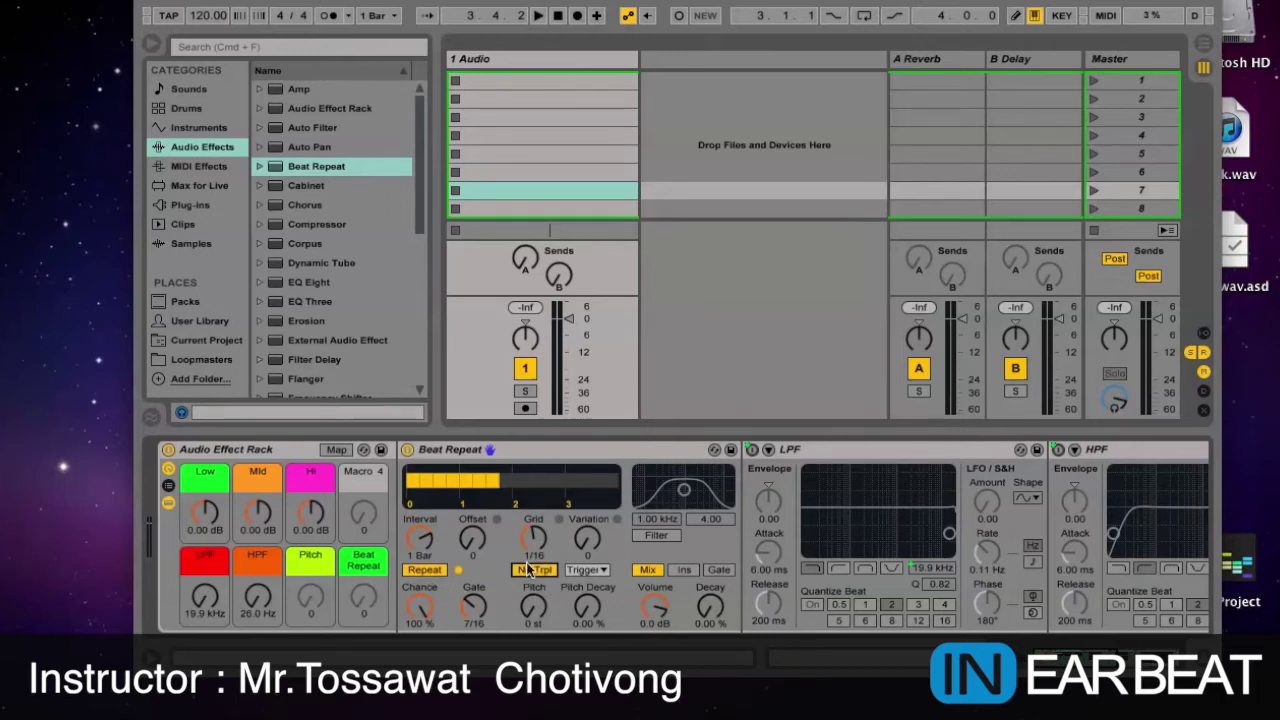
# - Set Beat Repeat to Ins, map its on switch and Grid to Beat Repeat, Pitch and Pitch Decay to Pitch
pyautogui.click(684, 570)
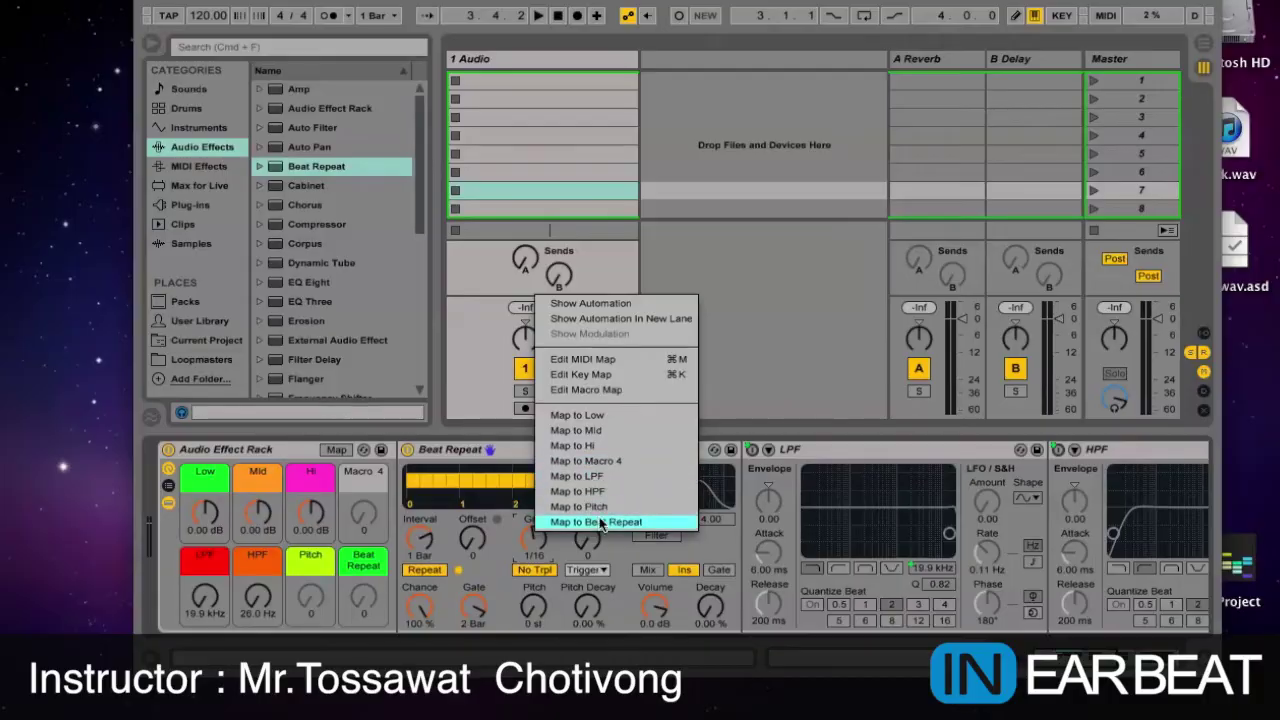
pyautogui.click(598, 522)
pyautogui.rightClick(408, 453)
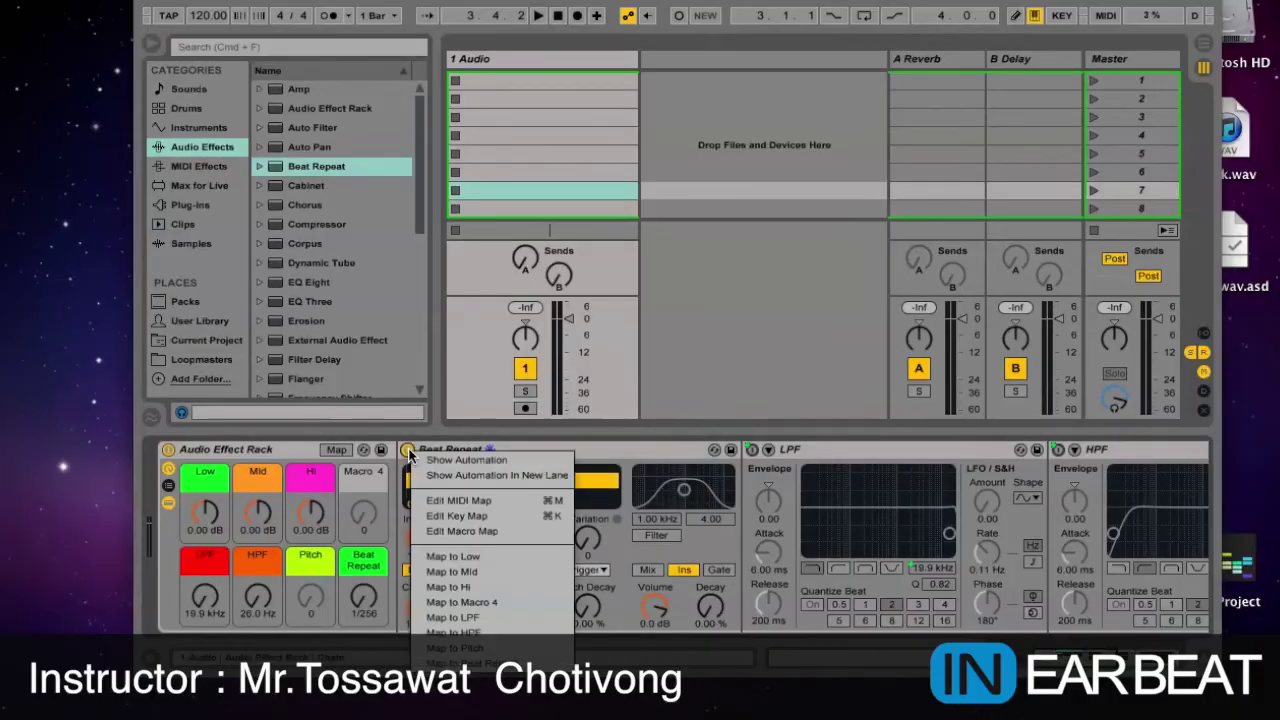
pyautogui.click(487, 664)
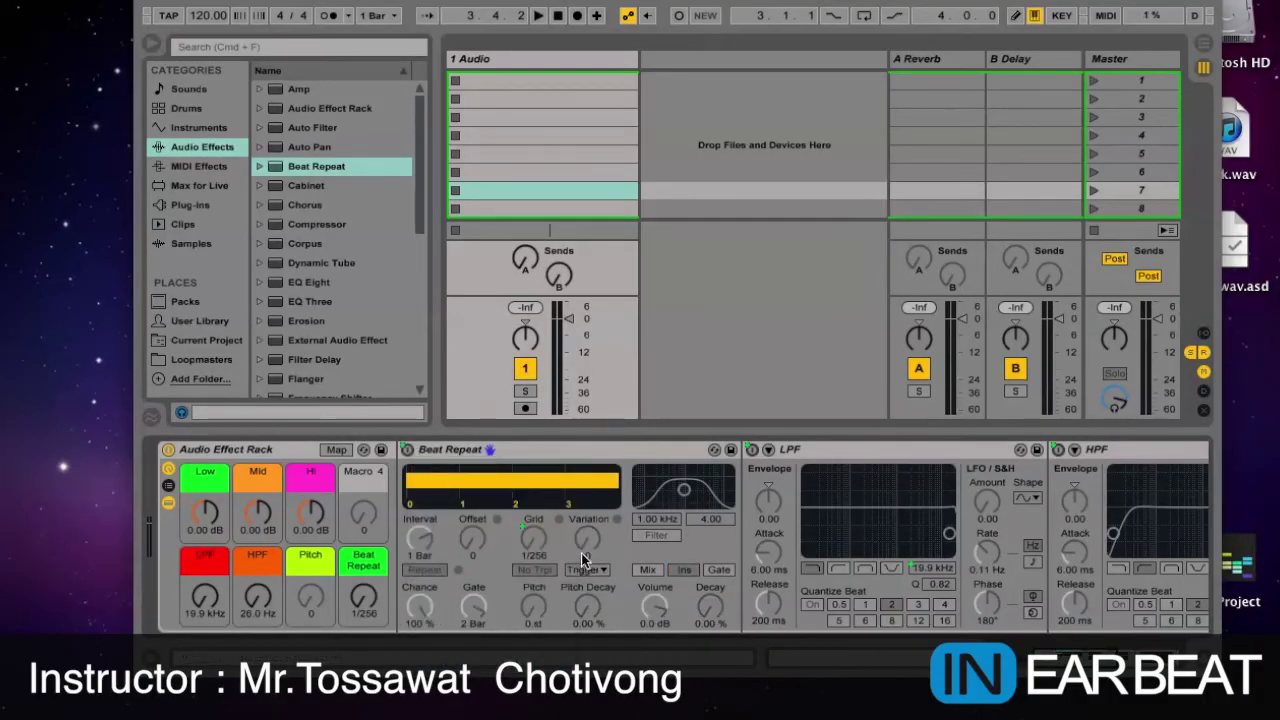
pyautogui.rightClick(533, 611)
pyautogui.click(562, 583)
pyautogui.rightClick(585, 610)
pyautogui.click(608, 583)
# - Tune the macro mapping ranges: Pitch Decay maximum, Grid toward 1/4, and Device On minimum 6
pyautogui.click(333, 450)
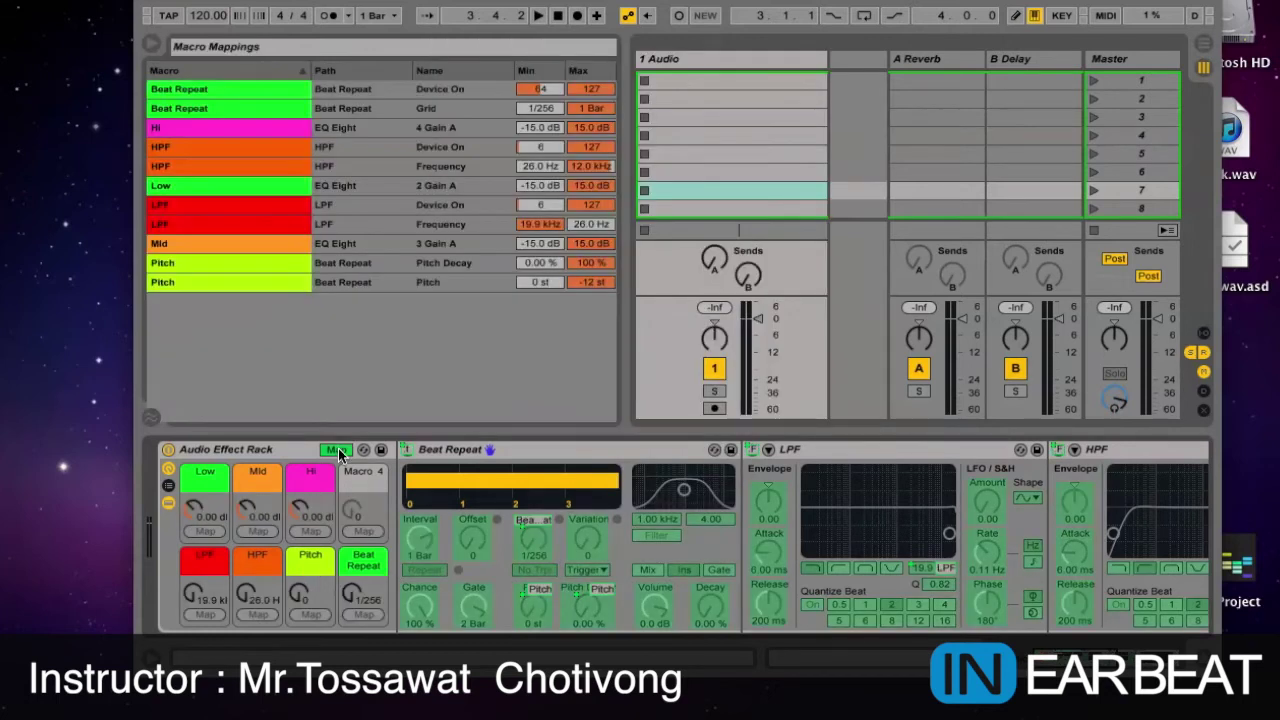
pyautogui.click(533, 610)
pyautogui.click(588, 606)
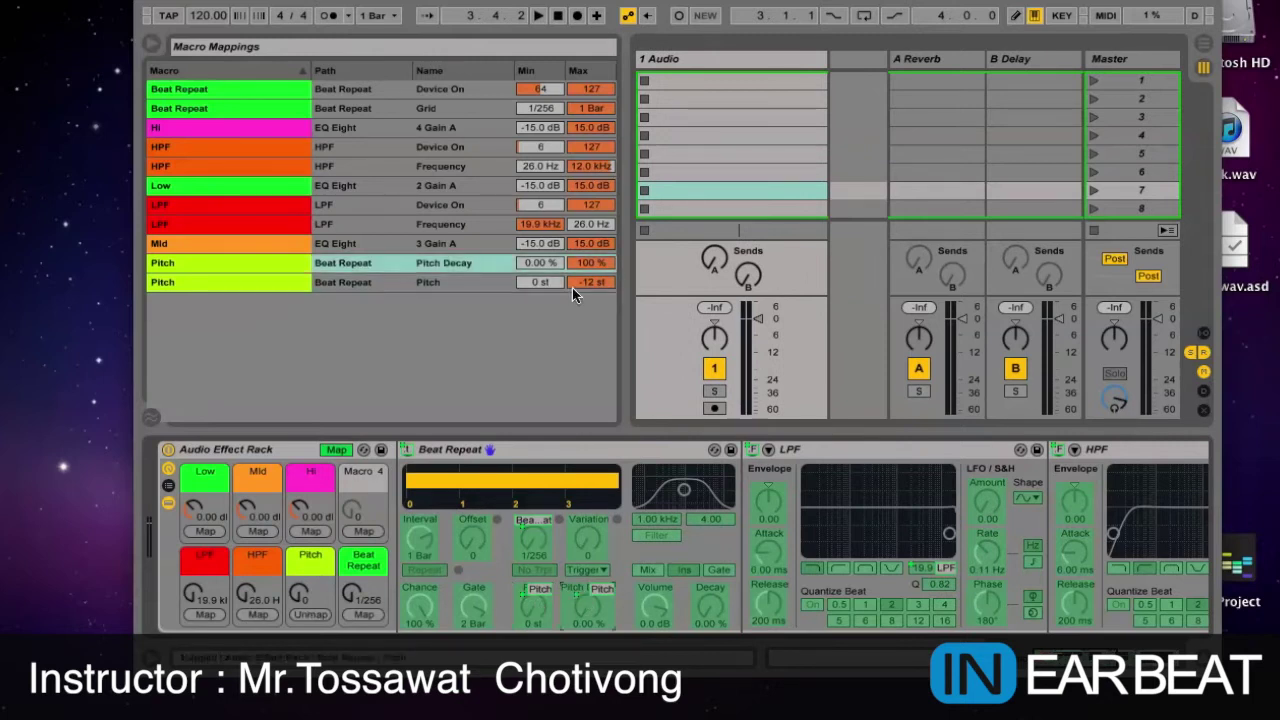
pyautogui.click(590, 263)
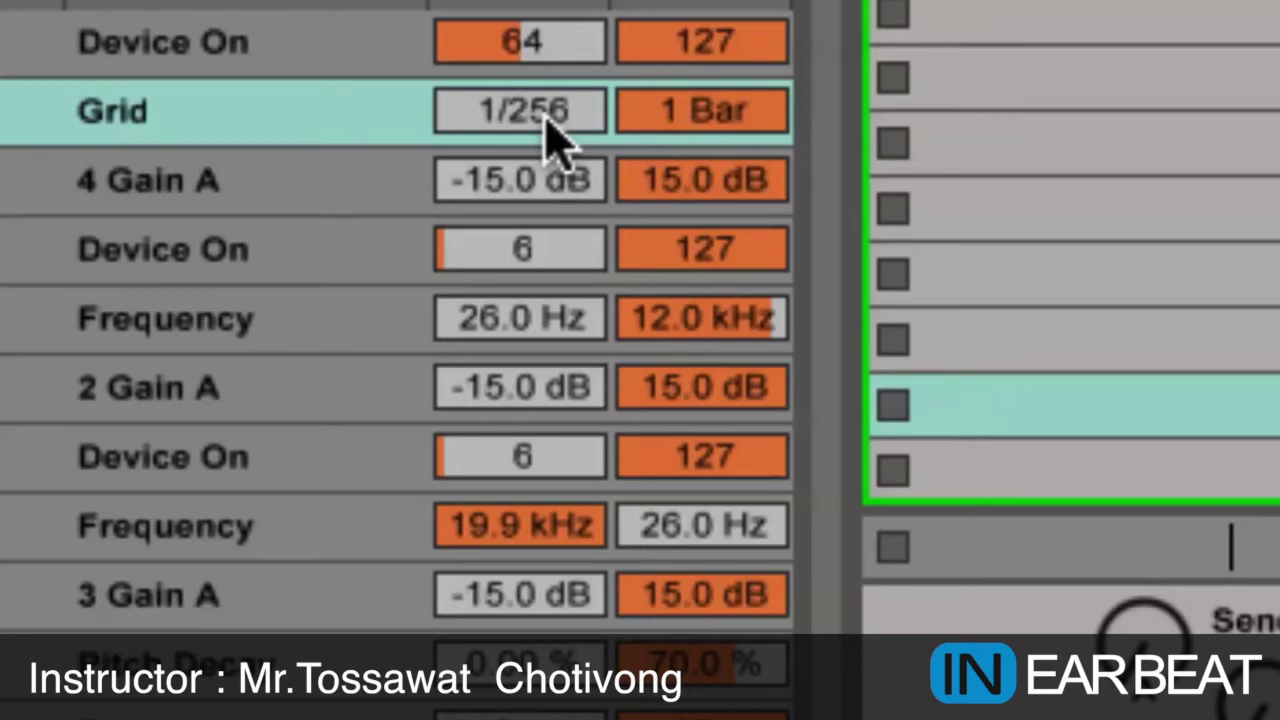
pyautogui.click(546, 115)
pyautogui.moveTo(548, 120); pyautogui.dragTo(548, 85)
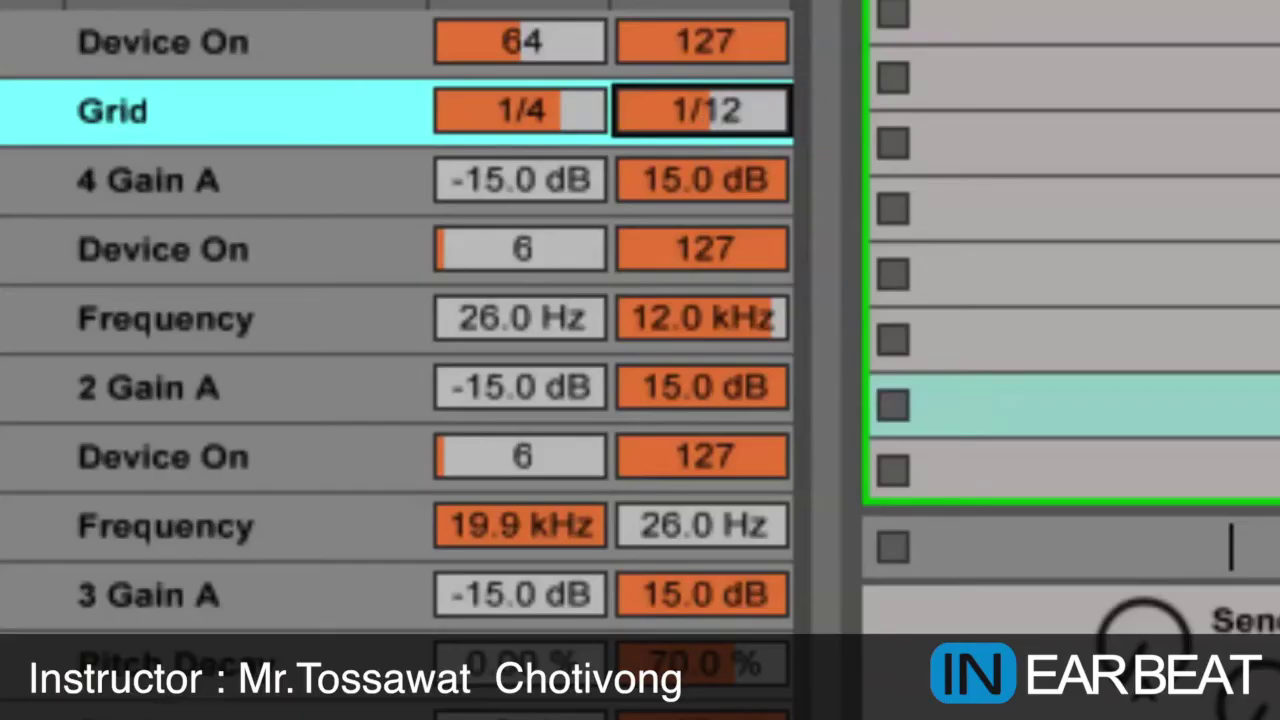
pyautogui.moveTo(703, 111); pyautogui.dragTo(703, 125)
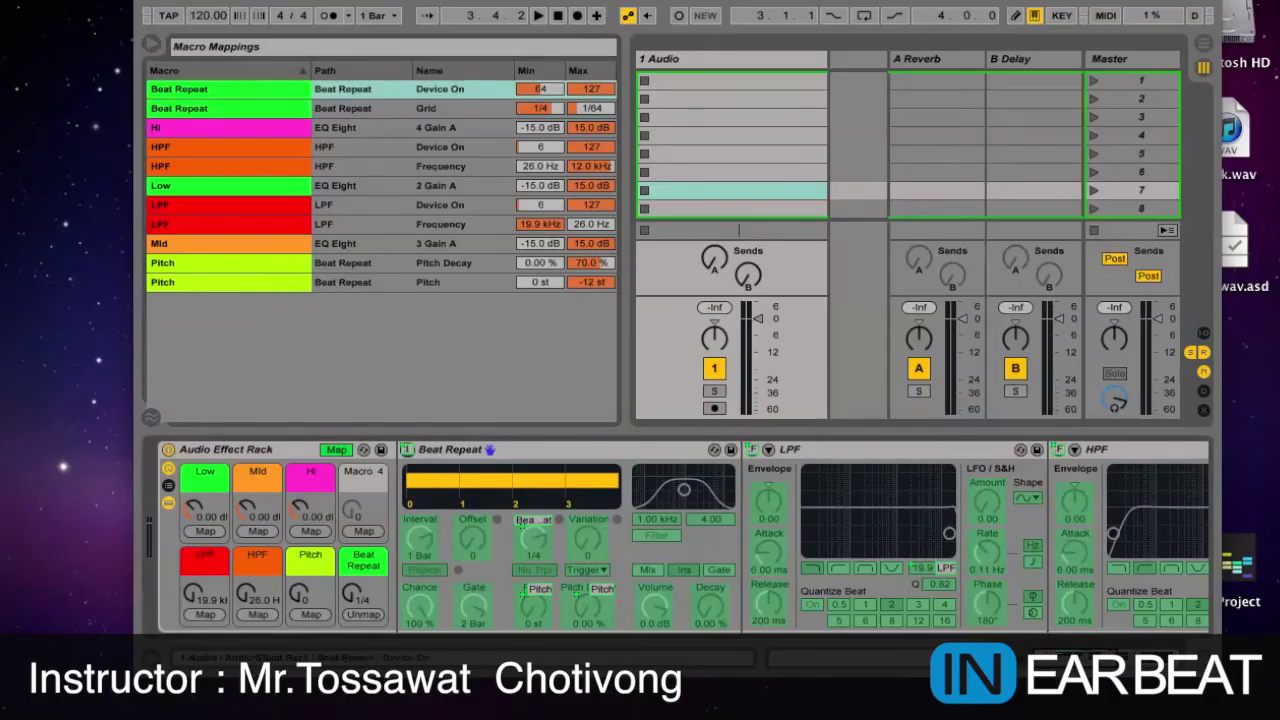
pyautogui.click(532, 90)
pyautogui.write('6')
pyautogui.press('Return')
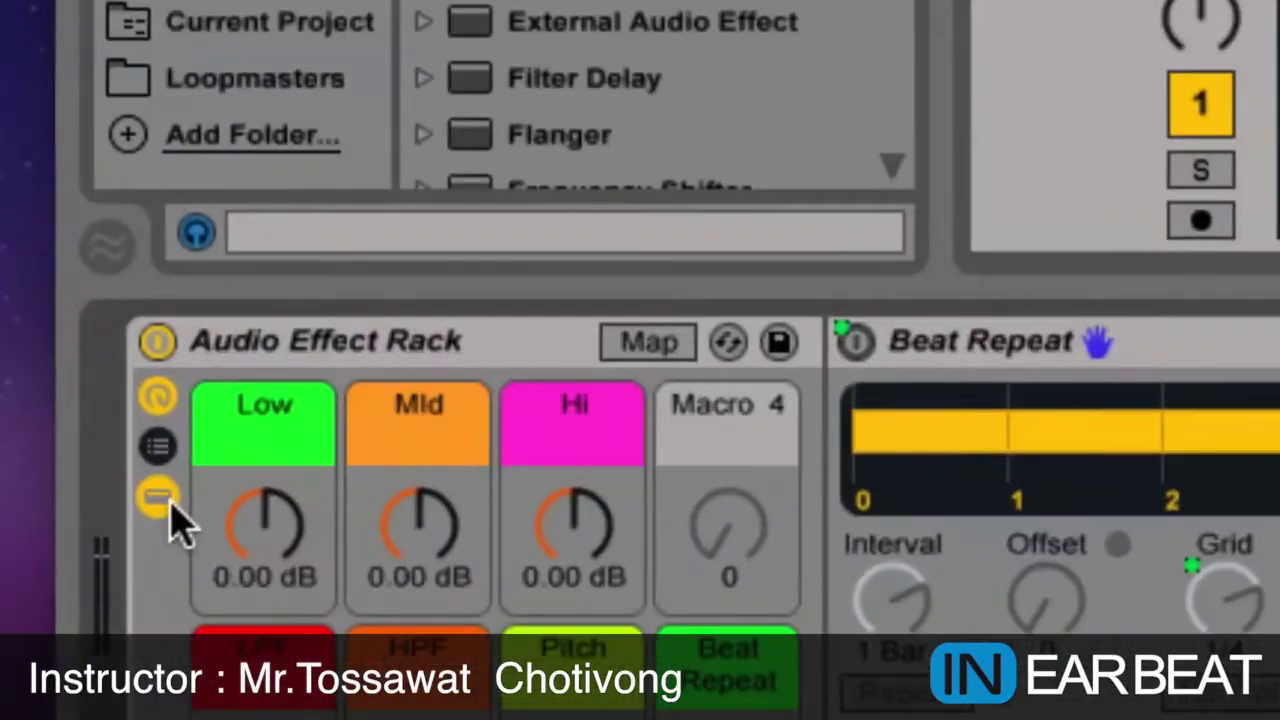
pyautogui.click(160, 499)
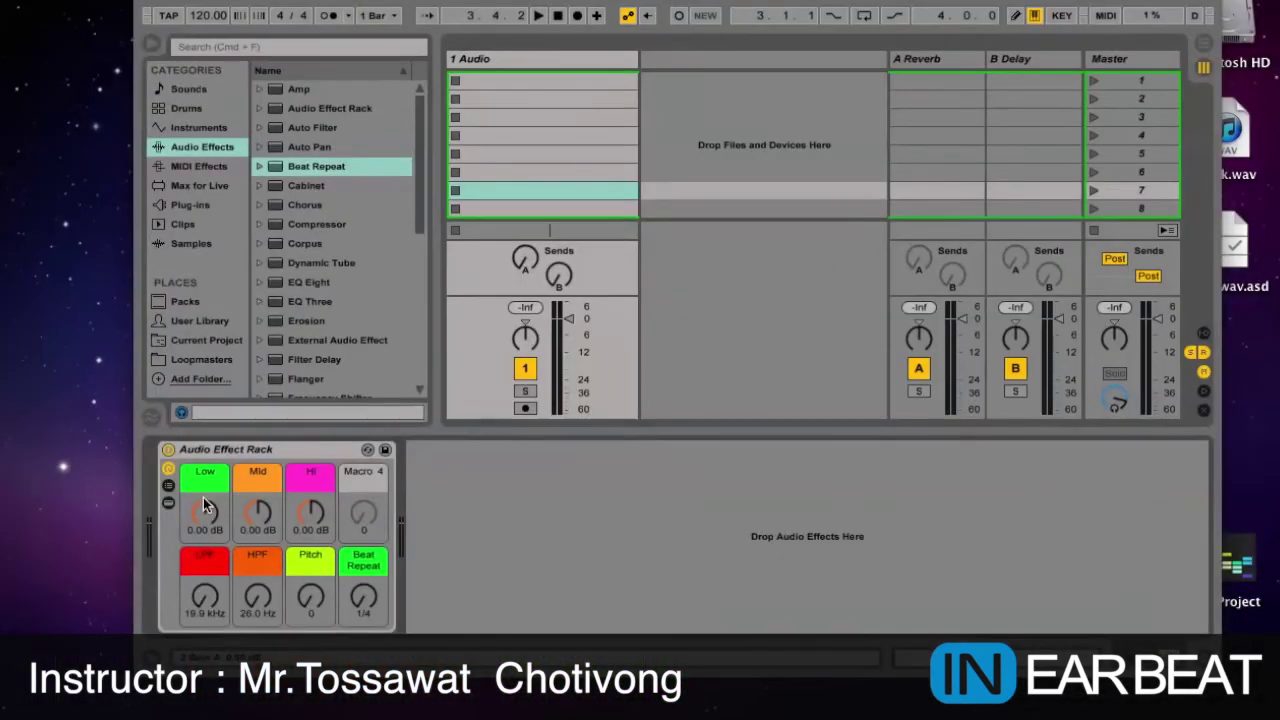
# - Rename the Audio Effect Rack to 'DJ Mixer Rack'
pyautogui.click(212, 450)
pyautogui.press('super+r')
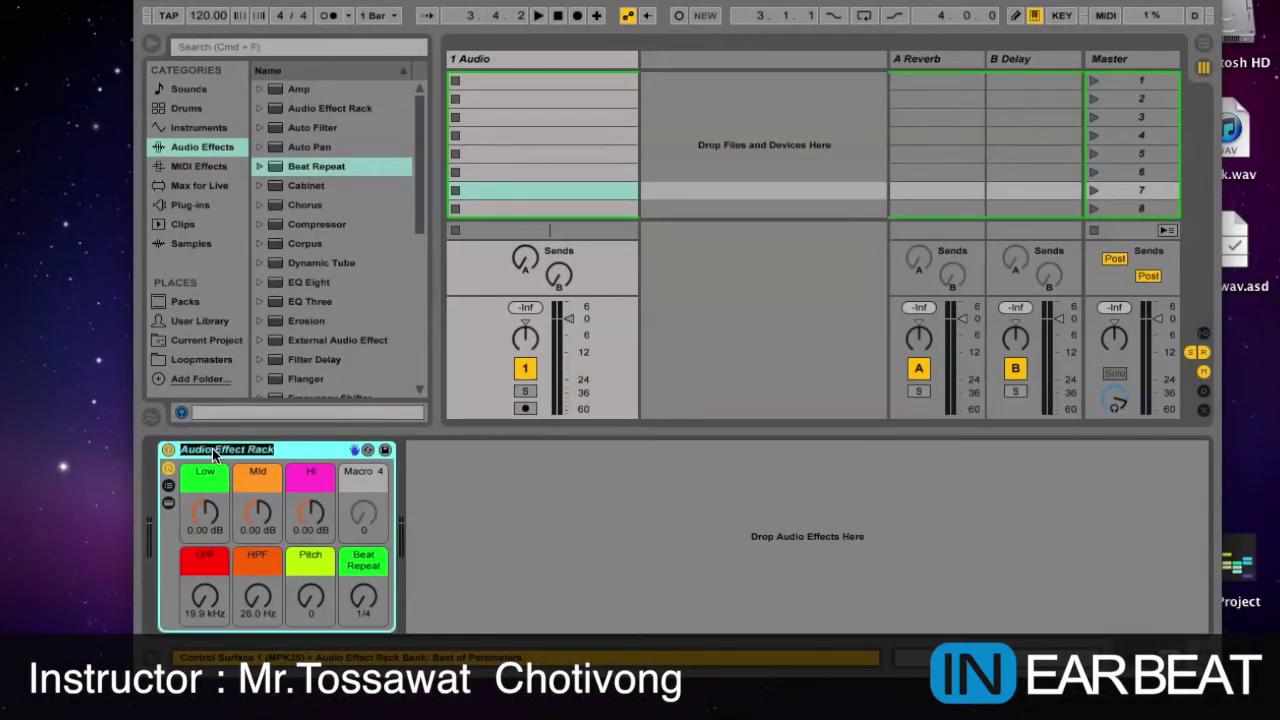
pyautogui.write('d Mixer')
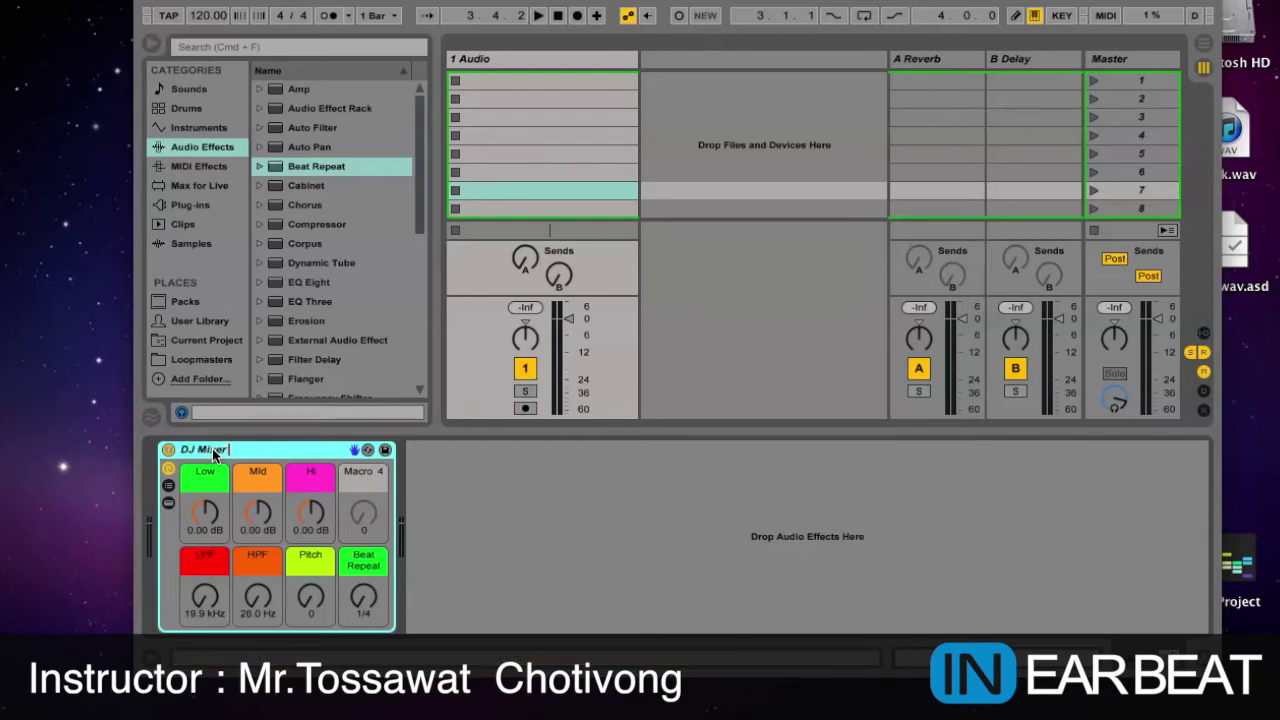
pyautogui.write(' Rack')
pyautogui.press('Return')
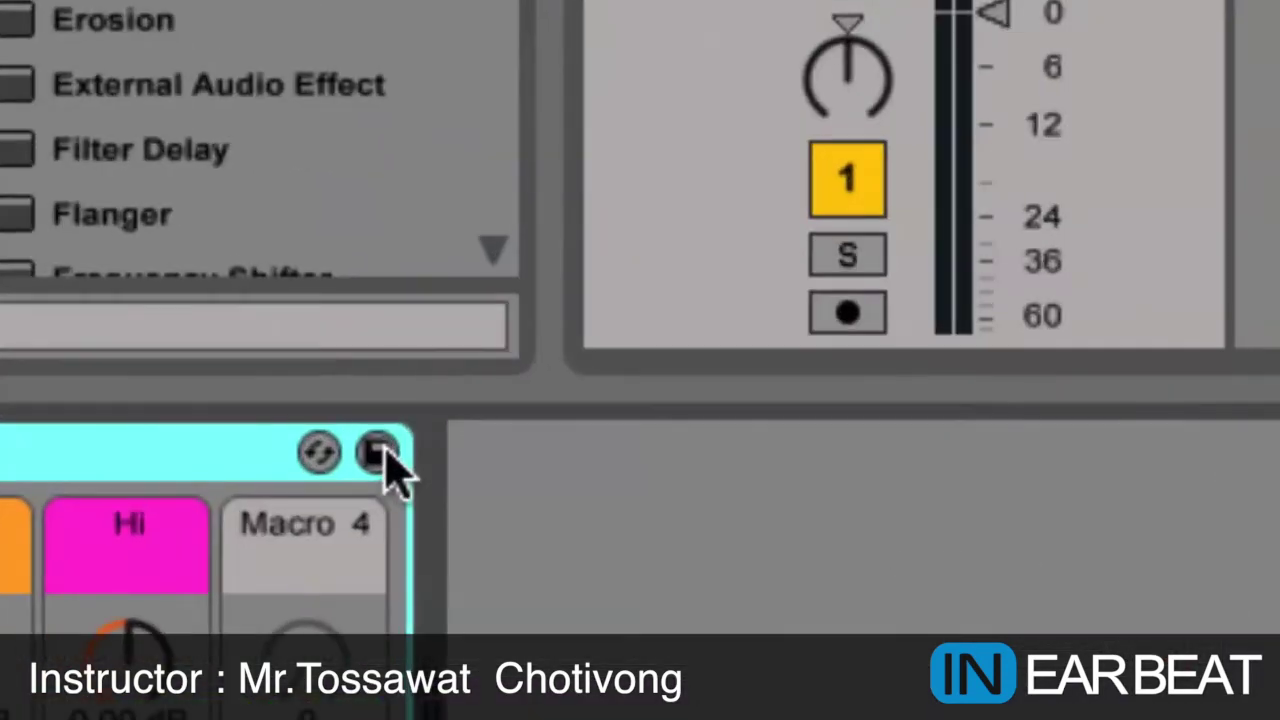
# - Save the rack as the 'DJ Mixer Rack' preset
pyautogui.click(378, 453)
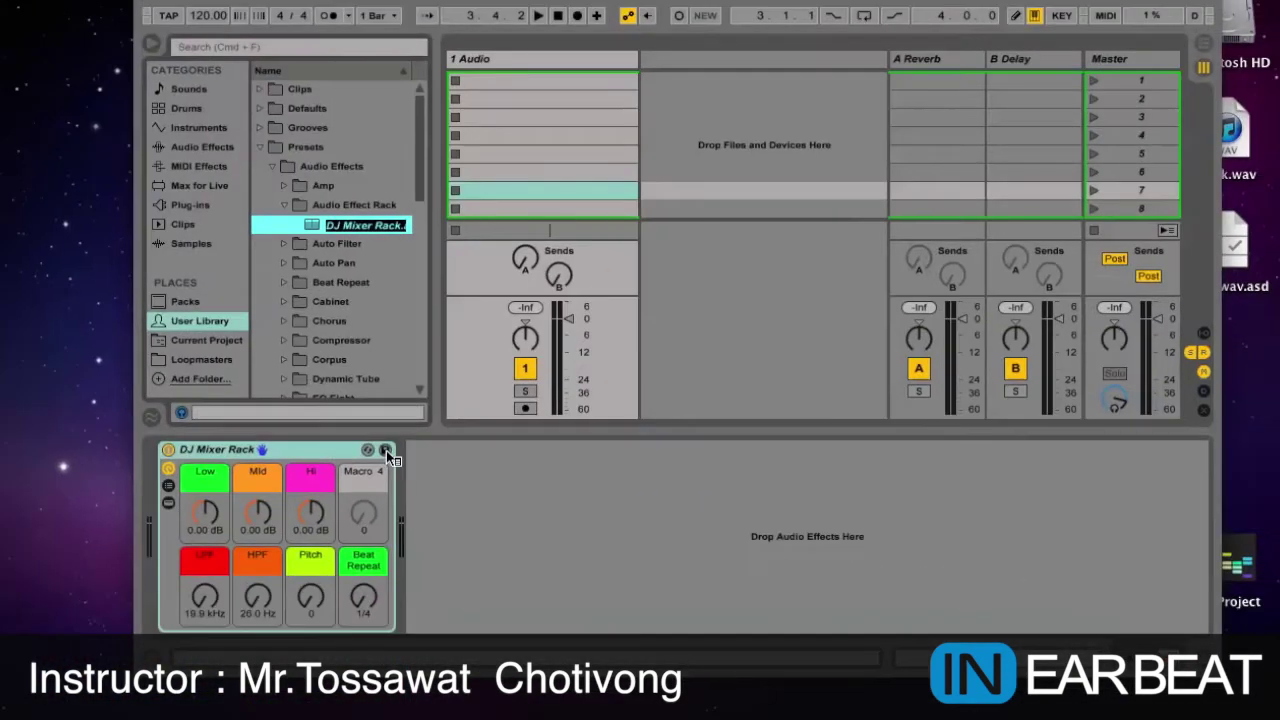
pyautogui.press('Return')
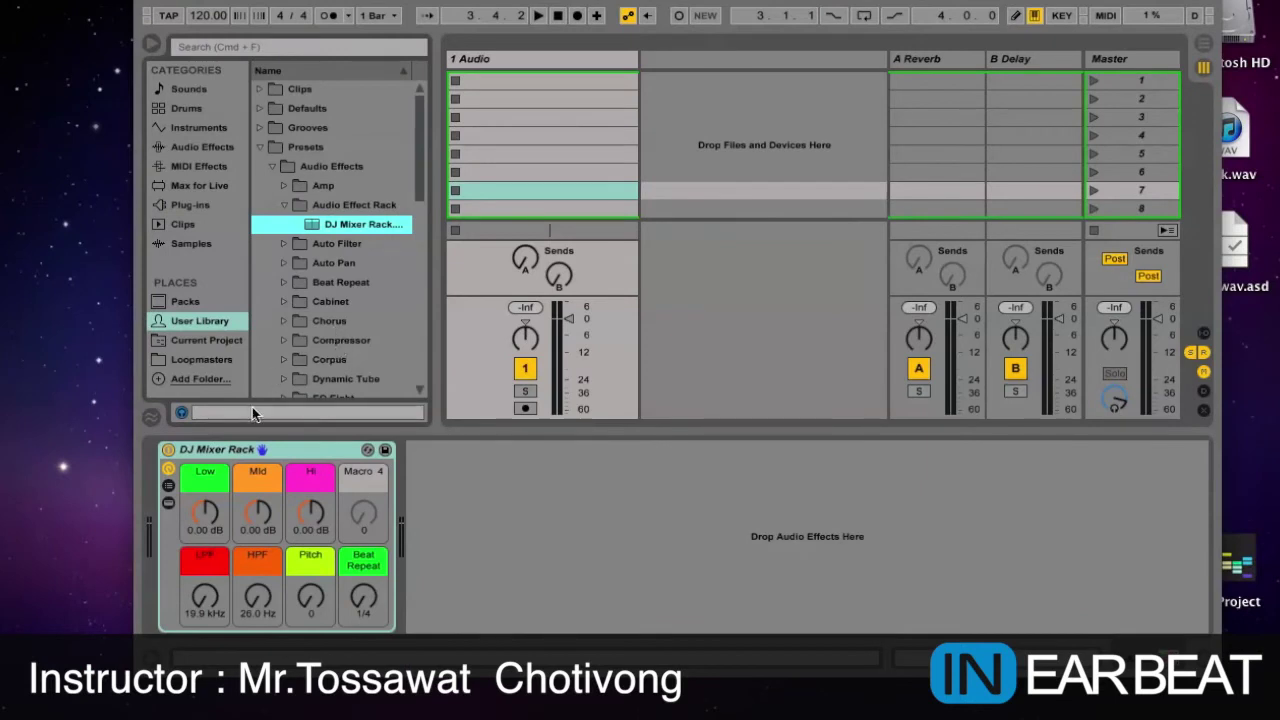
pyautogui.click(262, 148)
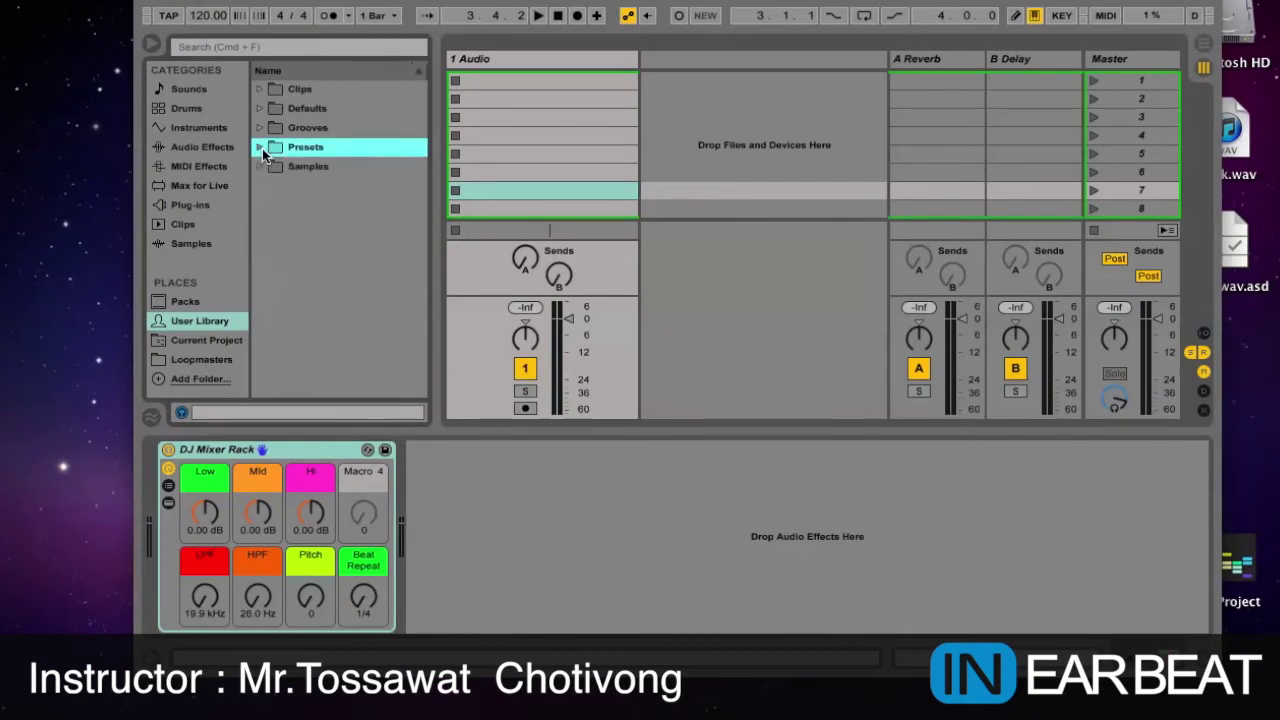
pyautogui.click(258, 453)
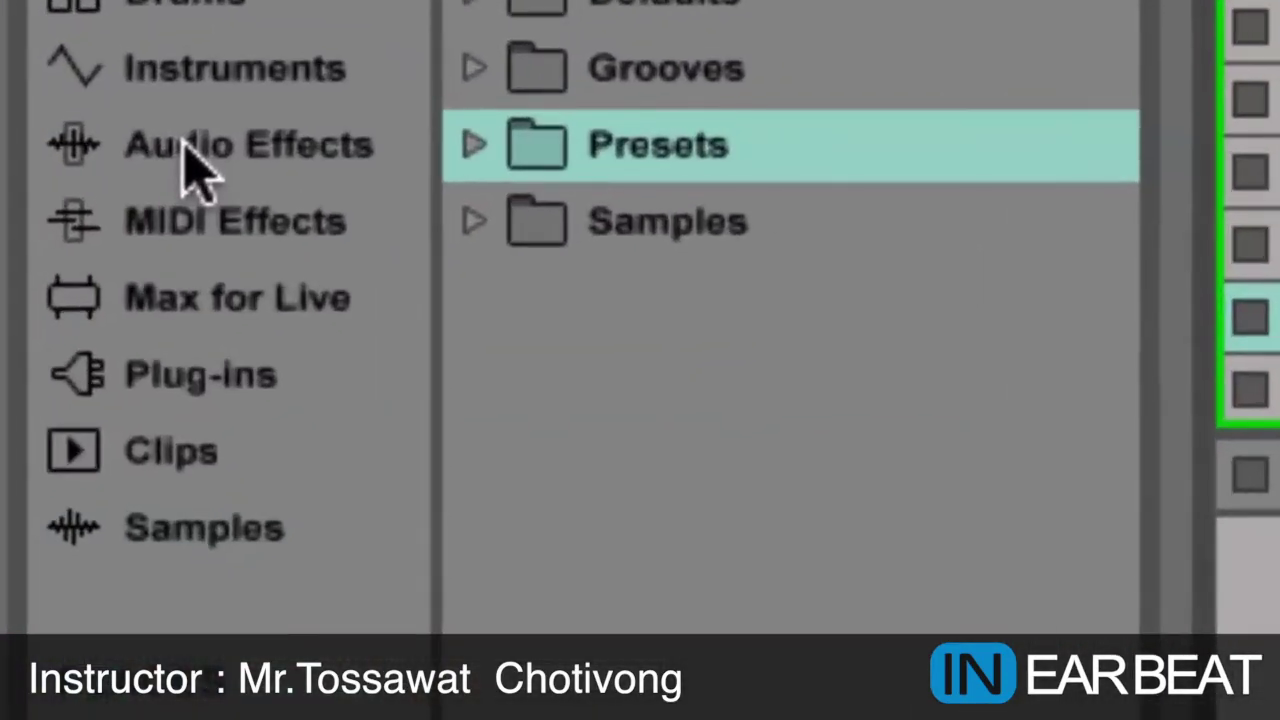
# - Locate DJ Mixer Rack.adg under Audio Effects > Audio Effect Rack in the browser
pyautogui.click(184, 155)
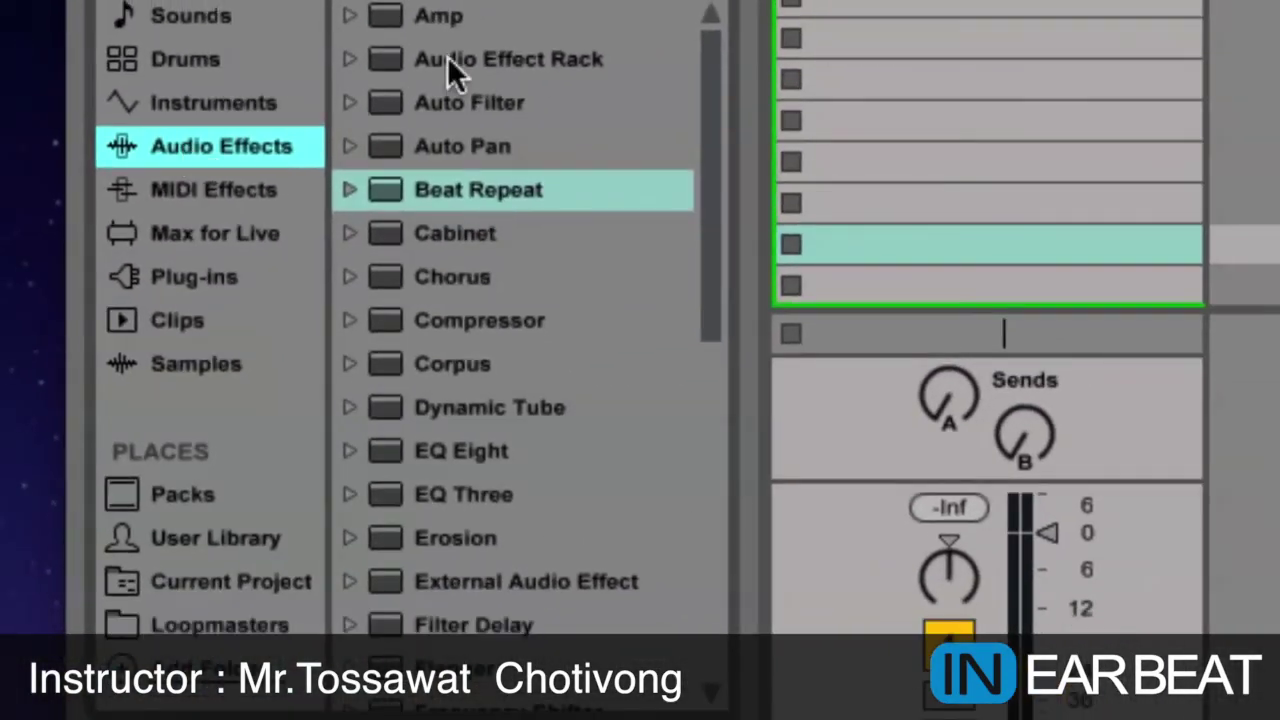
pyautogui.click(450, 59)
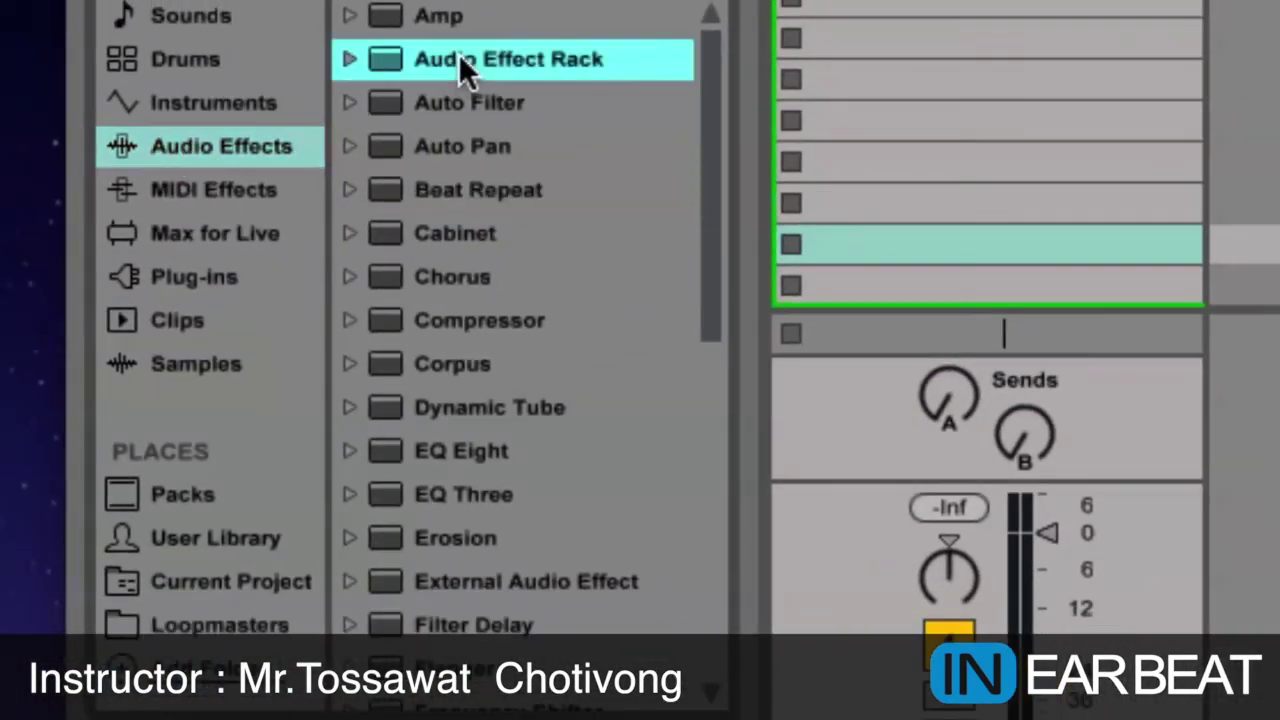
pyautogui.click(350, 59)
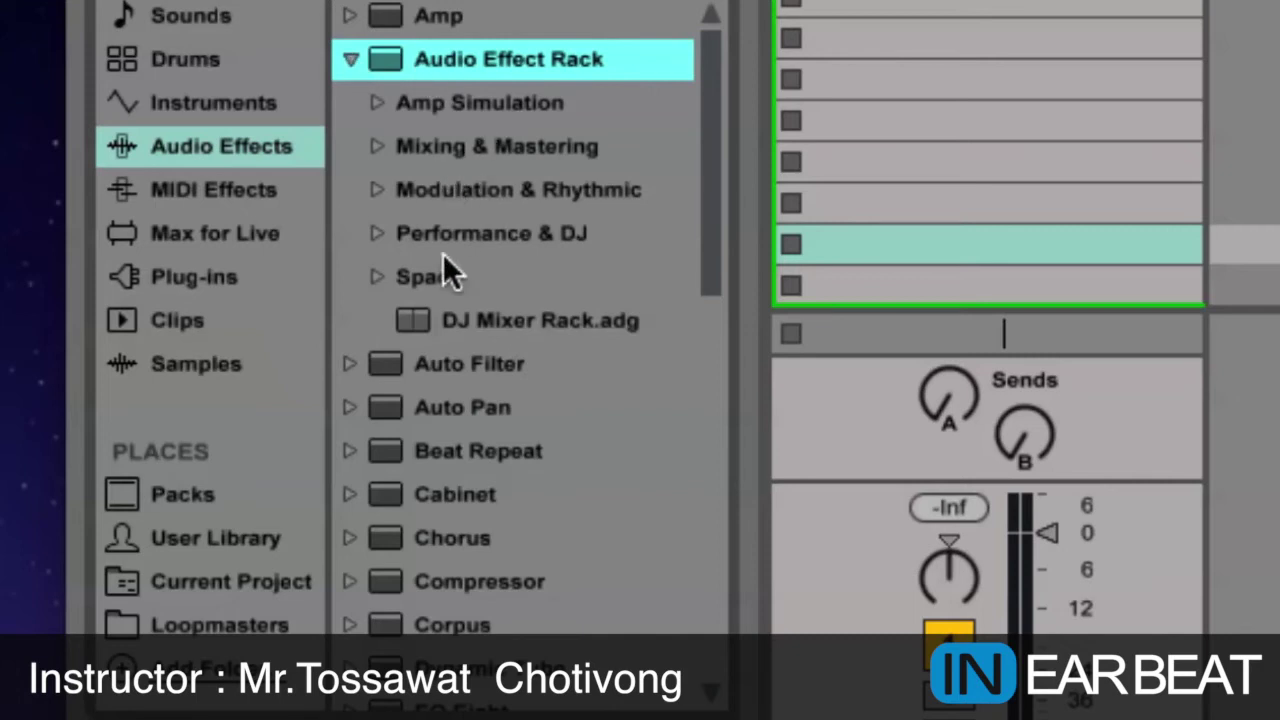
pyautogui.scroll(-6, 443, 253)
pyautogui.scroll(6, 443, 253)
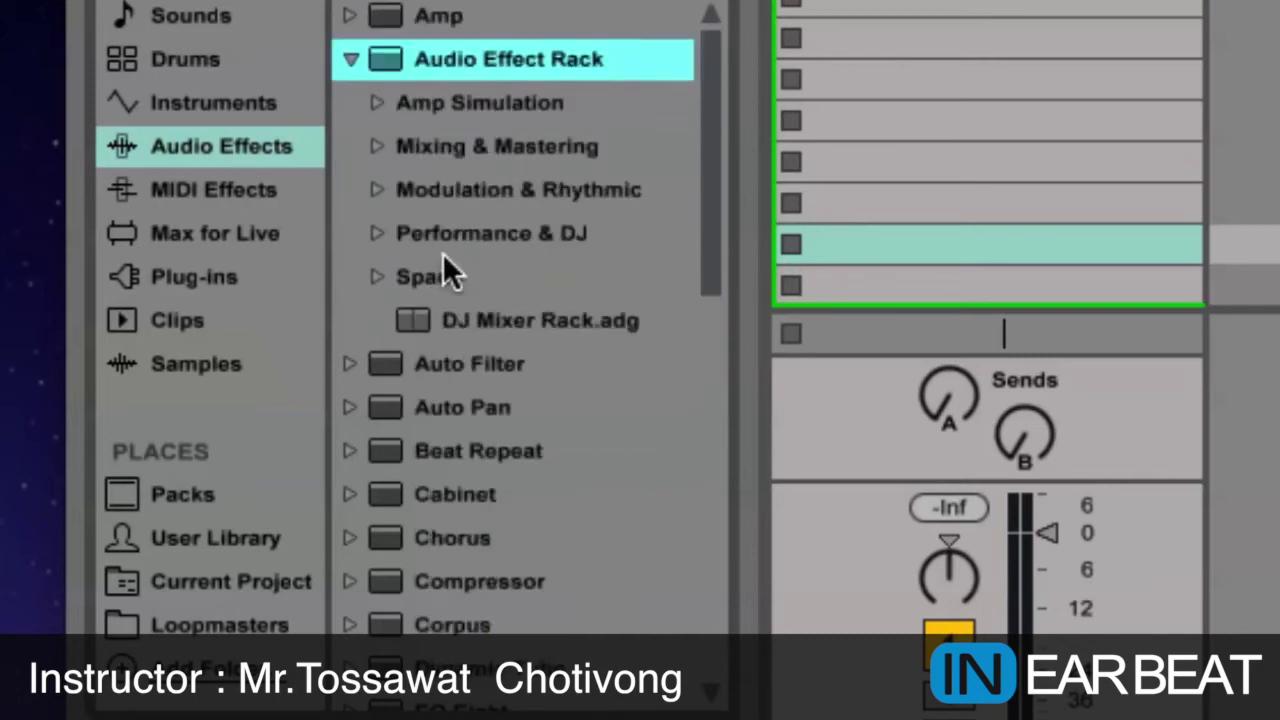
pyautogui.click(463, 320)
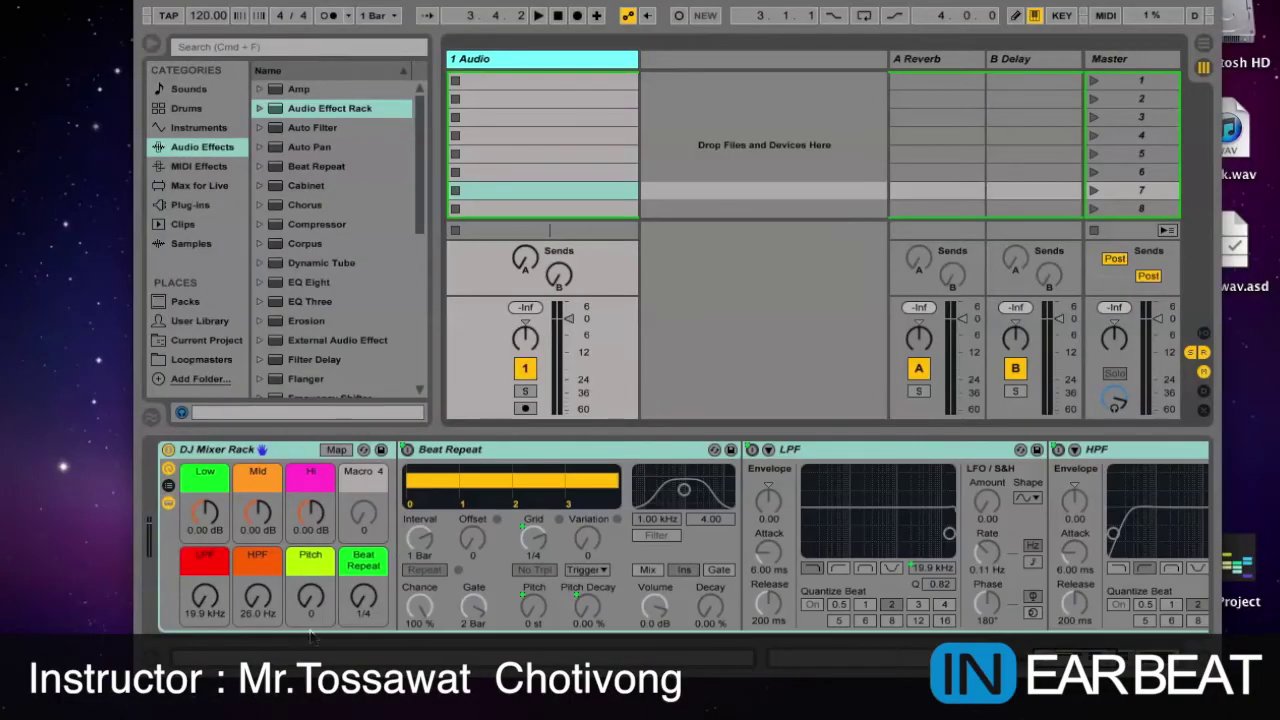
# - Sweep the HPF macro, return it to 26.0 Hz, and hide the rack's inner devices
pyautogui.moveTo(257, 597); pyautogui.dragTo(258, 652)
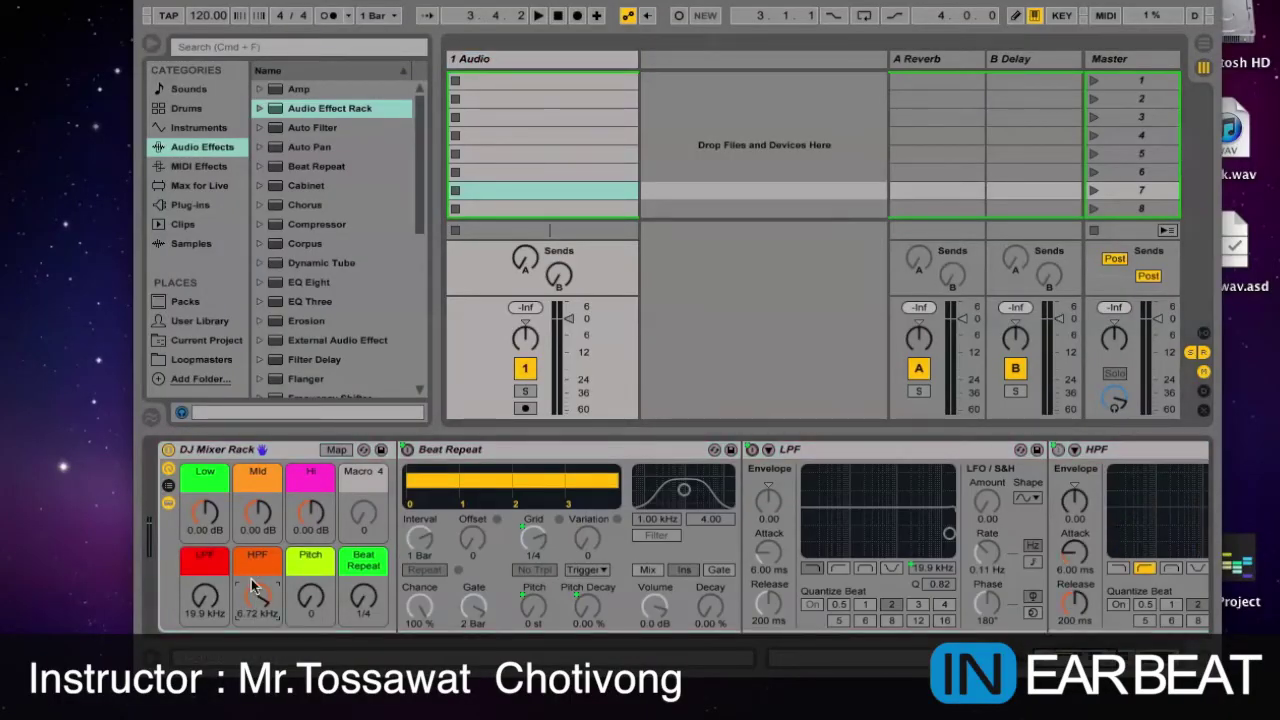
pyautogui.moveTo(257, 597); pyautogui.dragTo(256, 594)
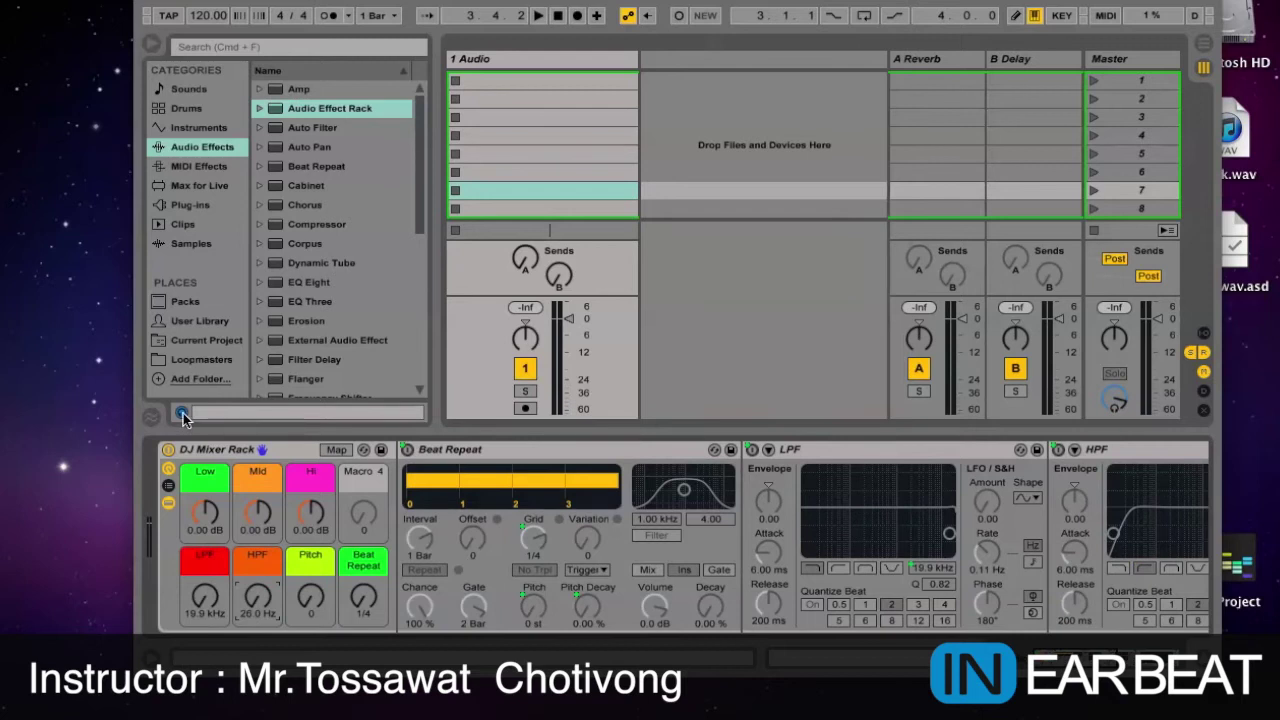
pyautogui.click(169, 504)
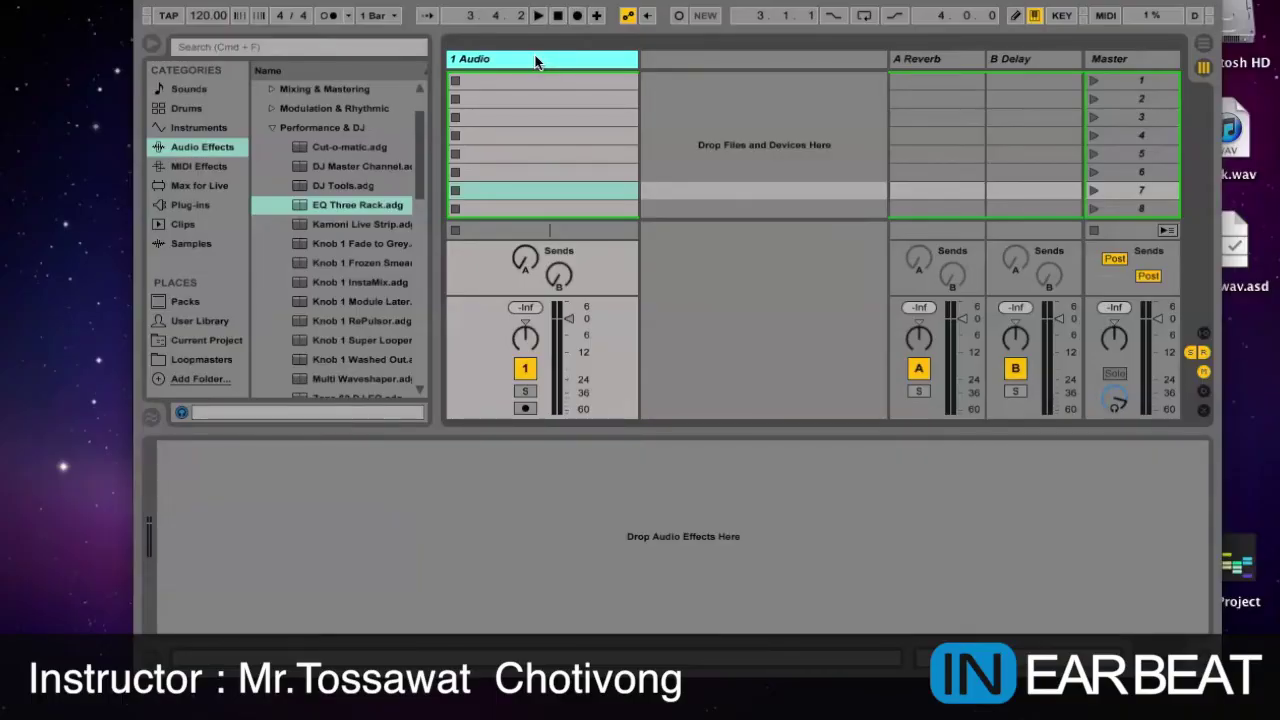
# - Insert a second audio track and rename the two tracks Deck A and Deck B
pyautogui.press('super+t')
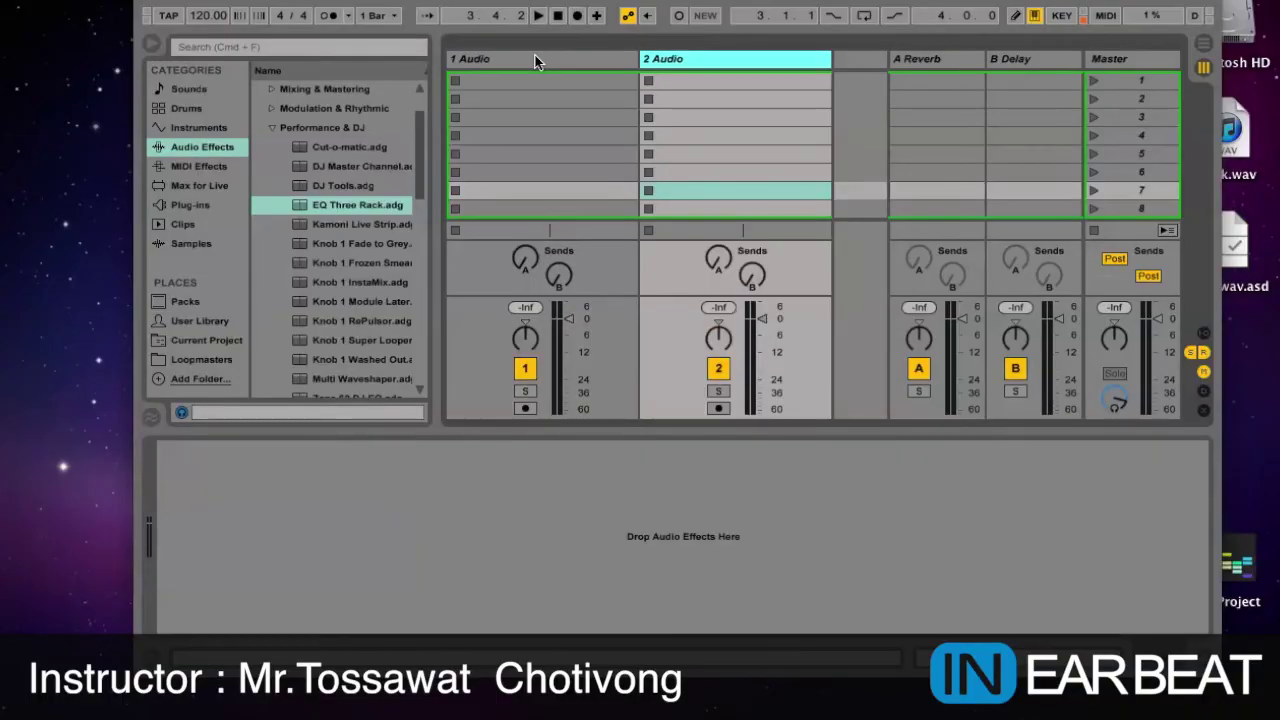
pyautogui.click(535, 58)
pyautogui.press('super+r')
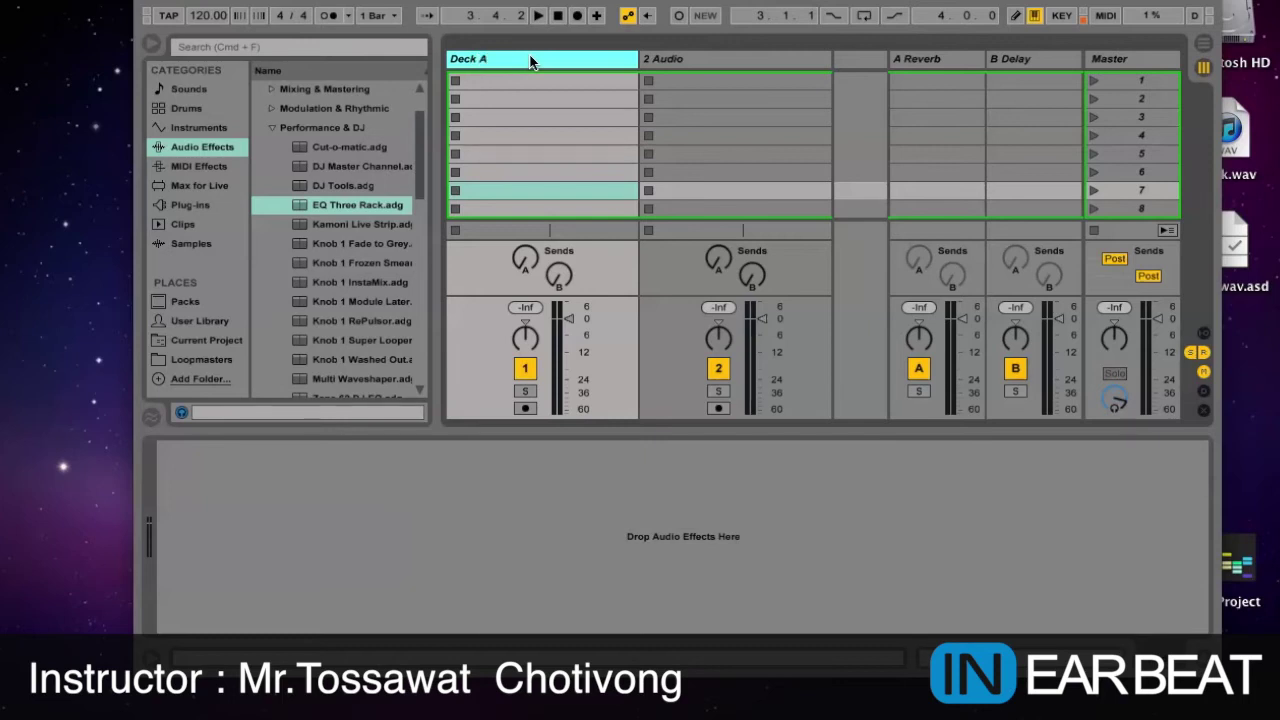
pyautogui.click(664, 59)
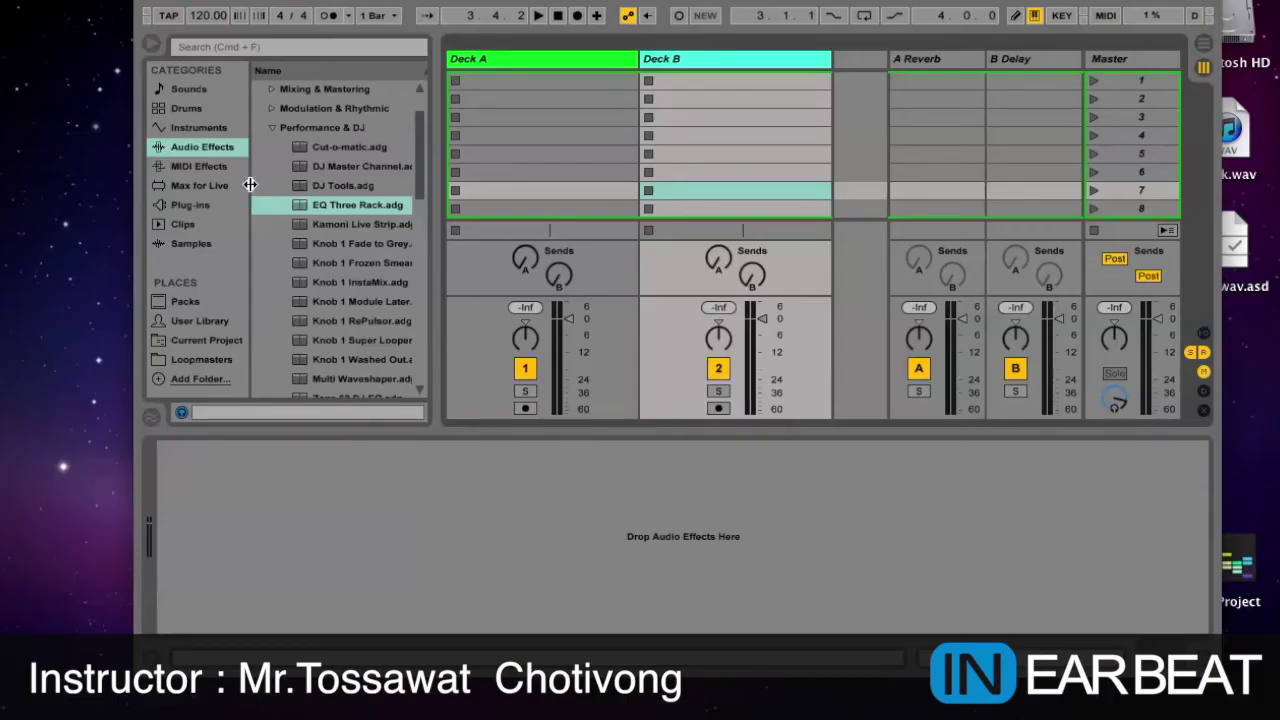
# - Drag DJ Mixer Rack.adg onto Deck A and Deck B, then compare the two racks
pyautogui.click(270, 128)
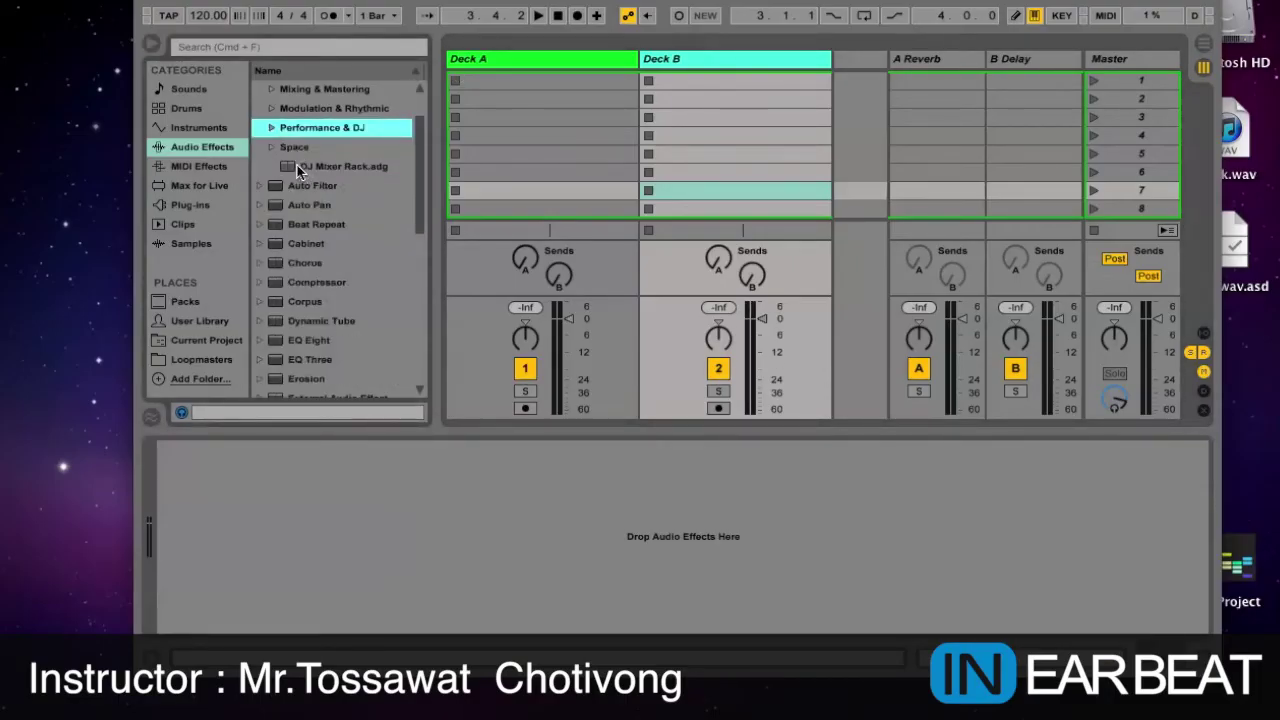
pyautogui.moveTo(294, 165); pyautogui.dragTo(509, 272)
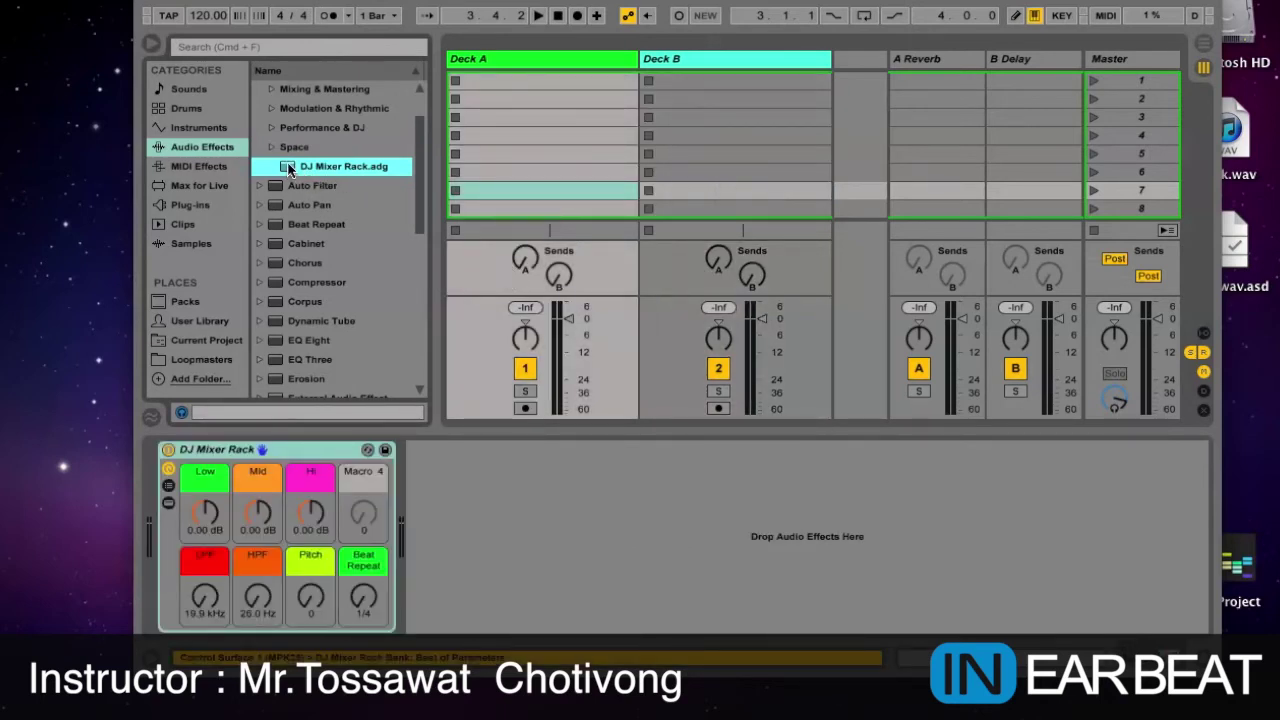
pyautogui.moveTo(724, 268); pyautogui.dragTo(728, 274)
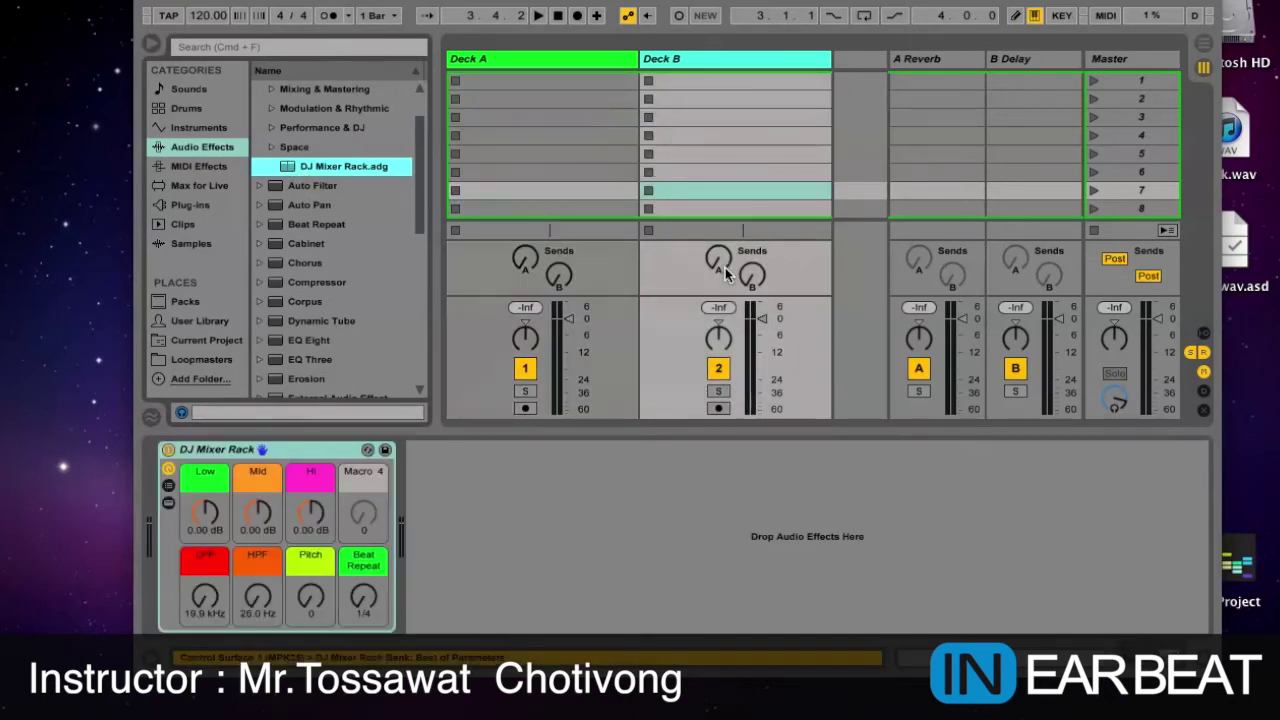
pyautogui.click(618, 62)
pyautogui.click(691, 62)
pyautogui.click(609, 58)
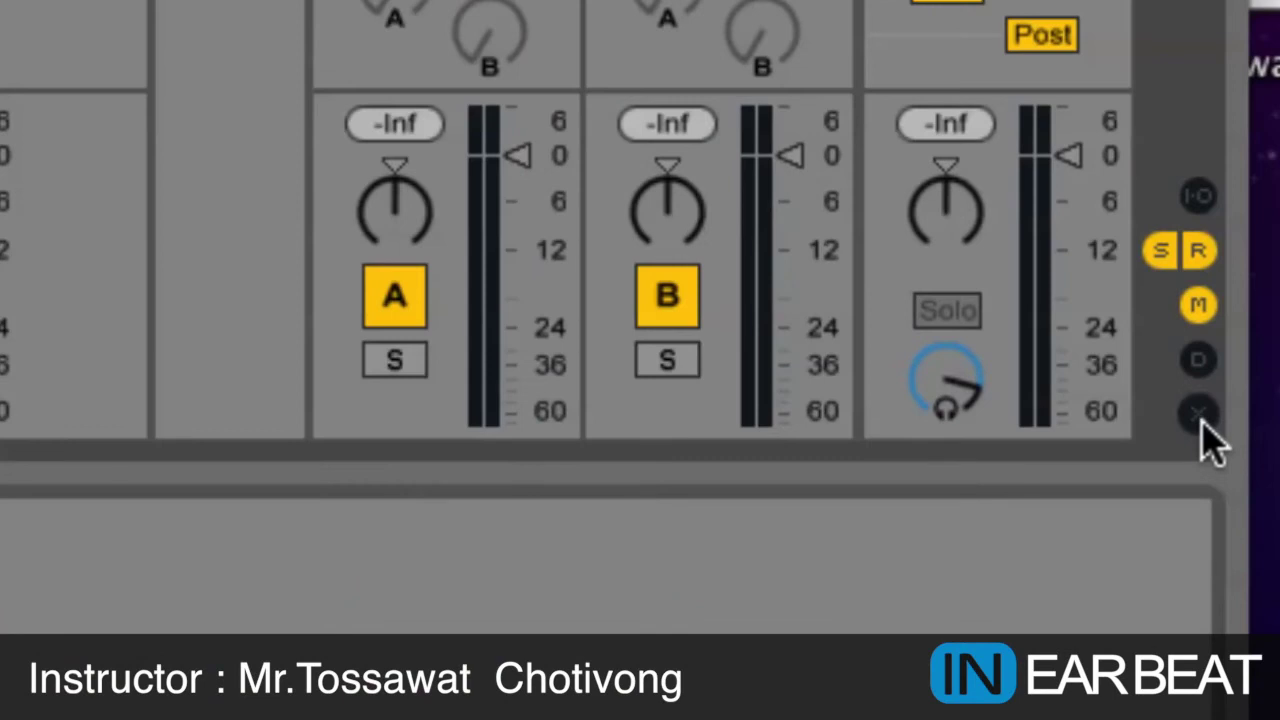
# - Show the crossfader section, assign Deck A to side A, and sweep the crossfader to B
pyautogui.click(1200, 415)
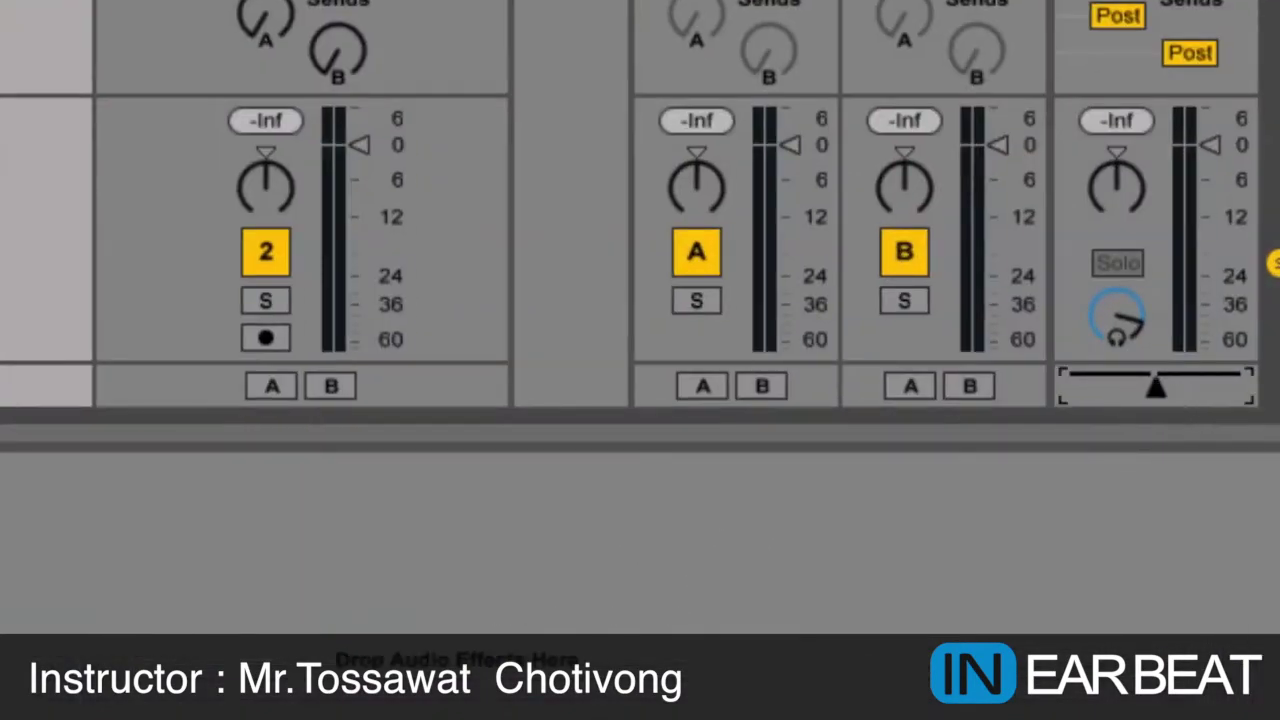
pyautogui.moveTo(1076, 388); pyautogui.dragTo(1171, 388)
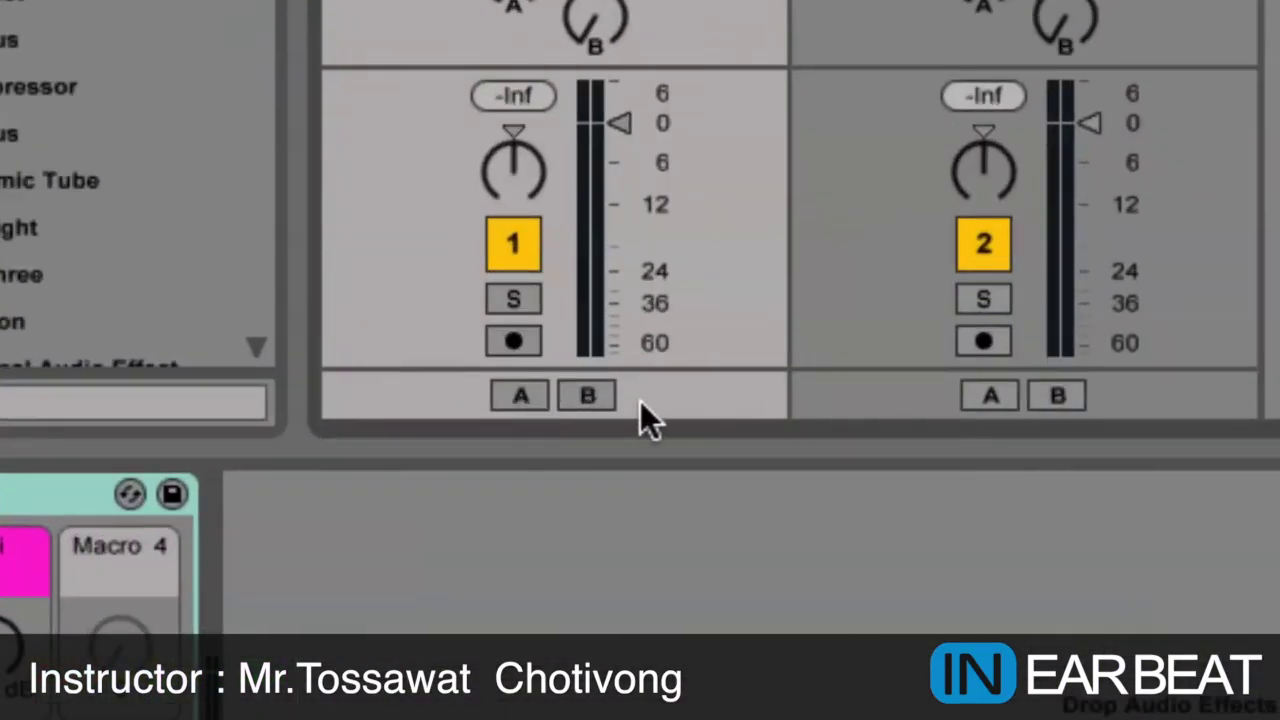
pyautogui.click(515, 396)
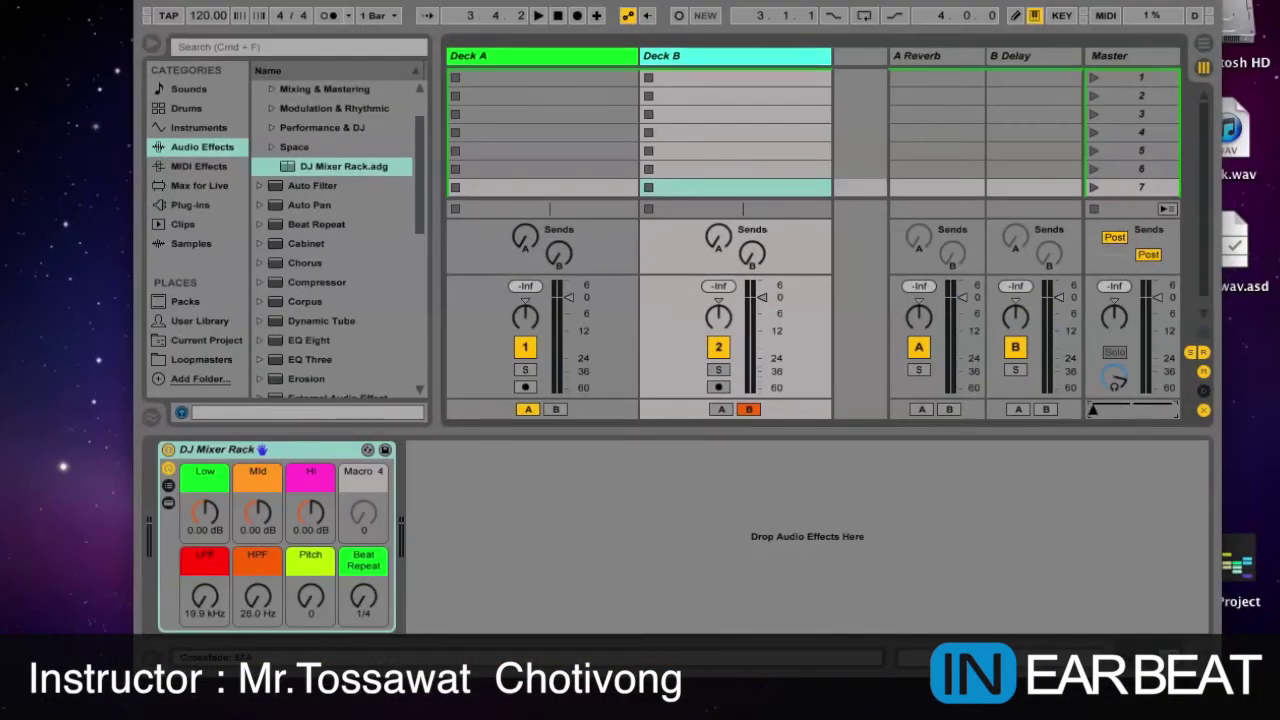
pyautogui.moveTo(1092, 408); pyautogui.dragTo(1171, 410)
# - In Preferences > Audio, keep Built-in Output as output device and review its Output Config
pyautogui.press('super+comma')
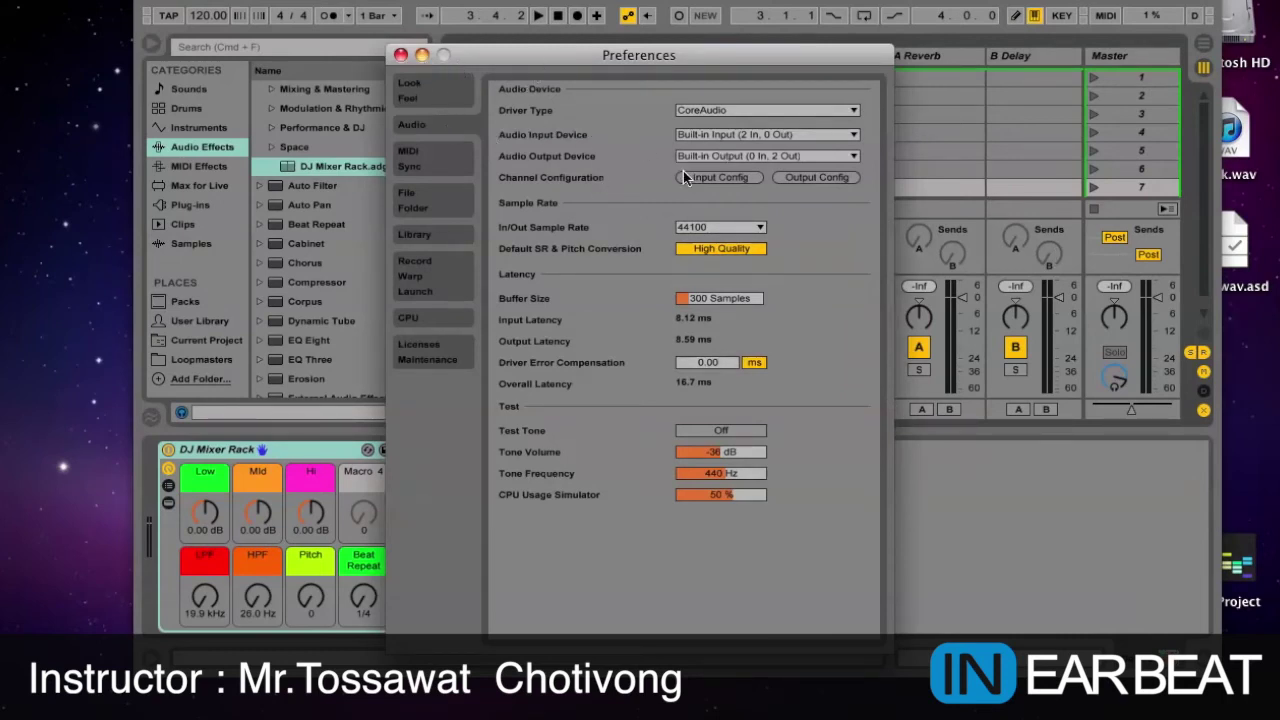
pyautogui.click(730, 156)
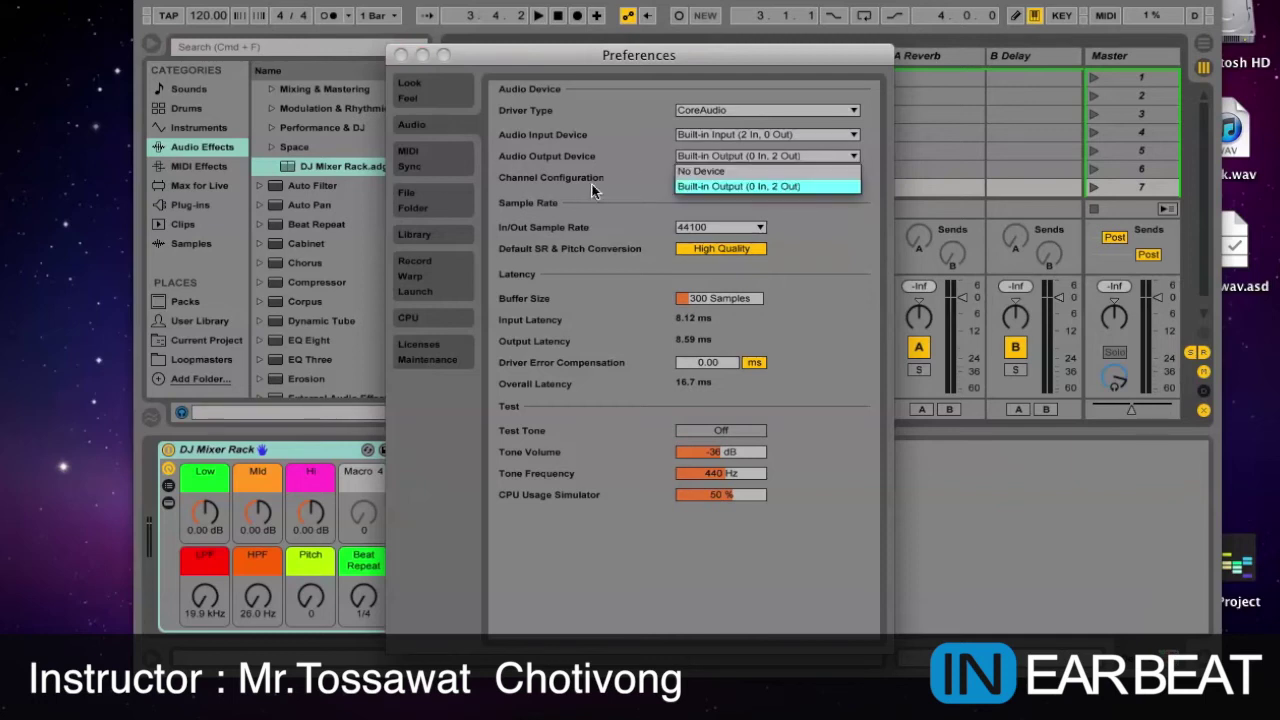
pyautogui.click(740, 186)
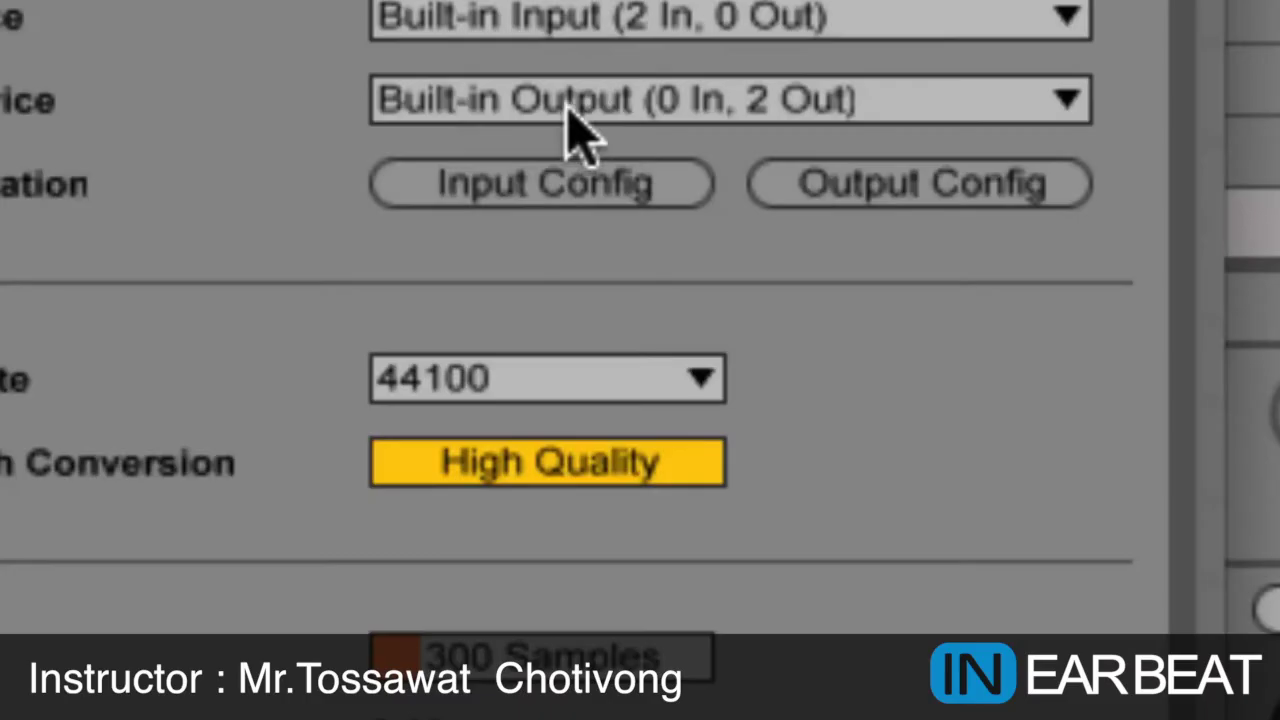
pyautogui.click(858, 190)
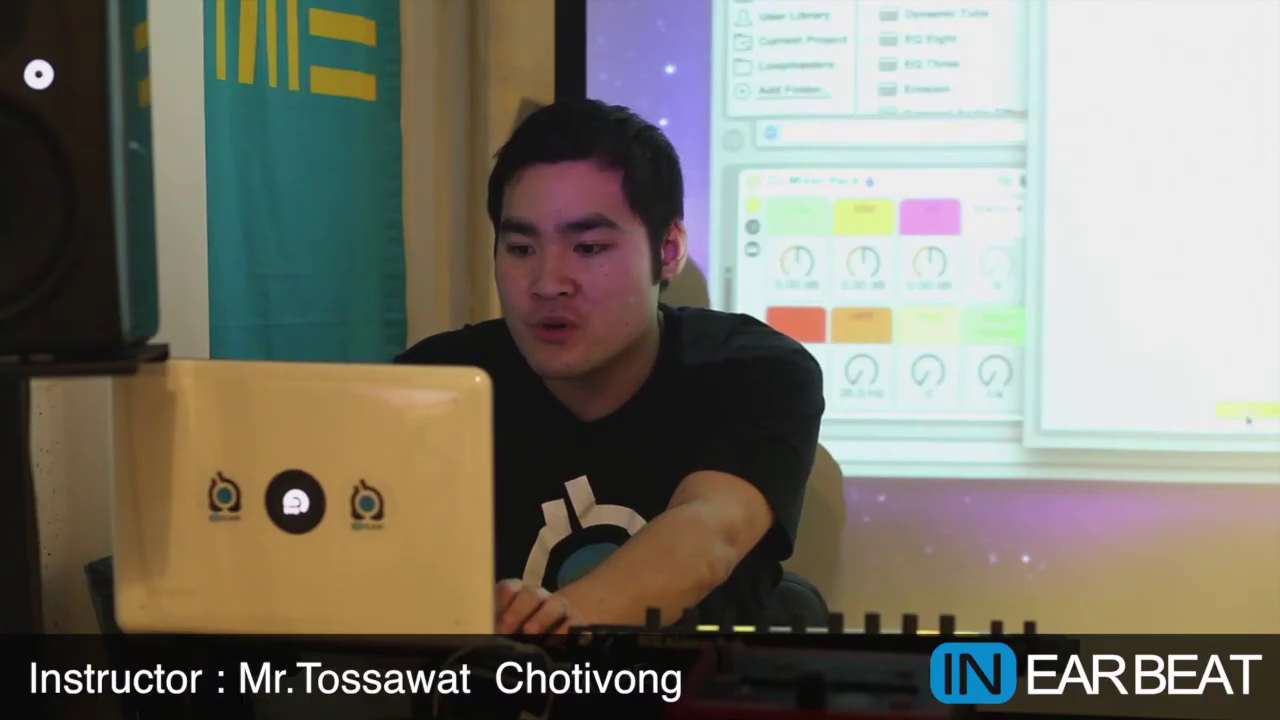
pyautogui.press('Return')
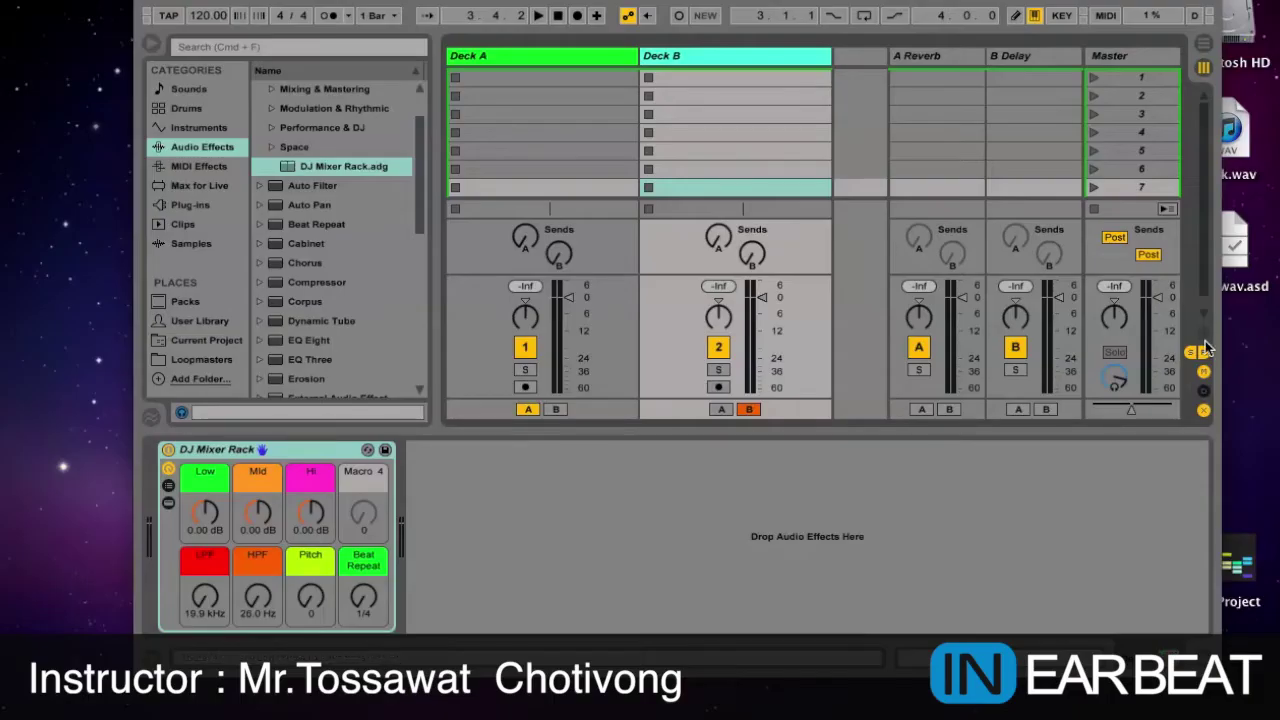
# - Hide the device view and reveal the mixer's input/output routing section
pyautogui.press('super+alt+l')
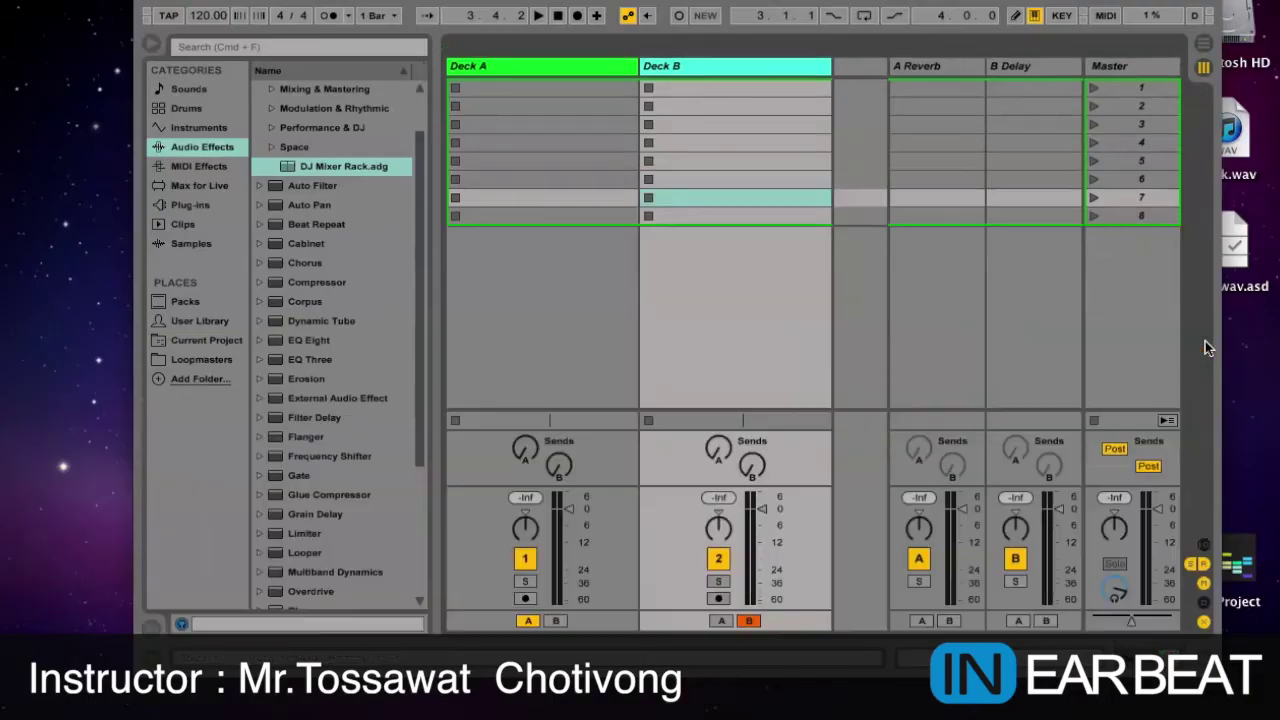
pyautogui.click(1203, 546)
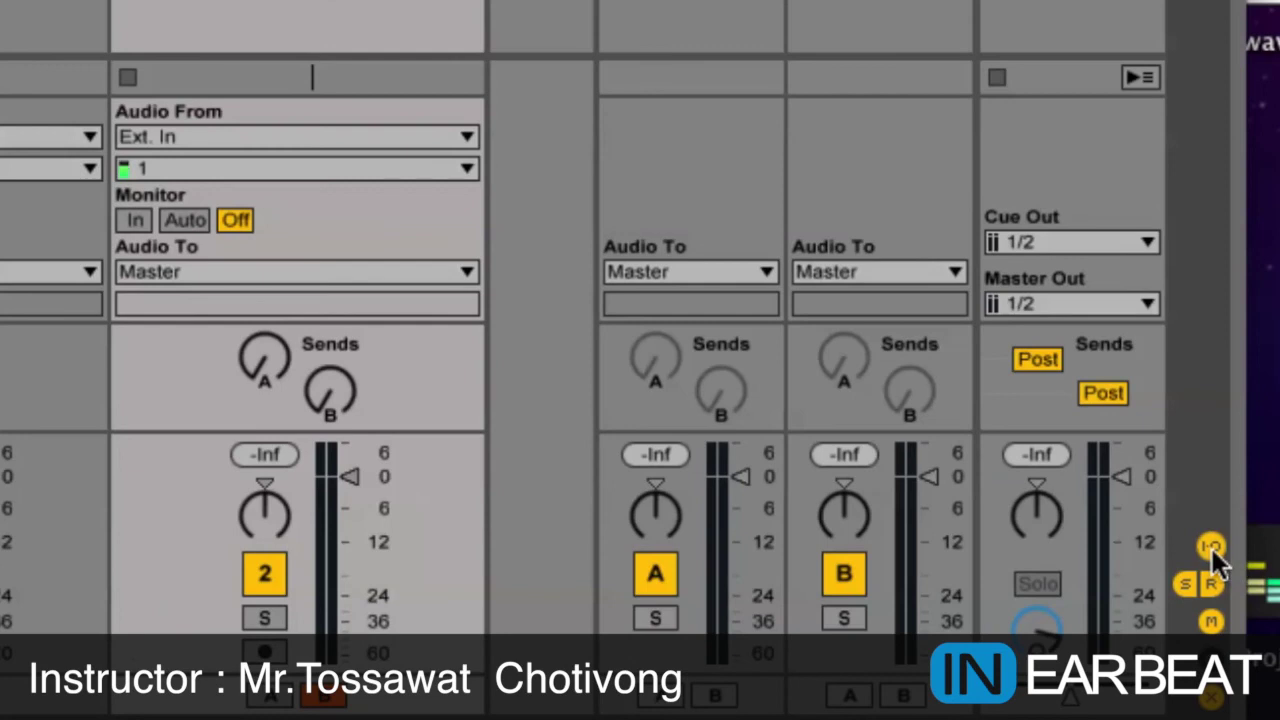
pyautogui.click(1210, 546)
pyautogui.click(1211, 547)
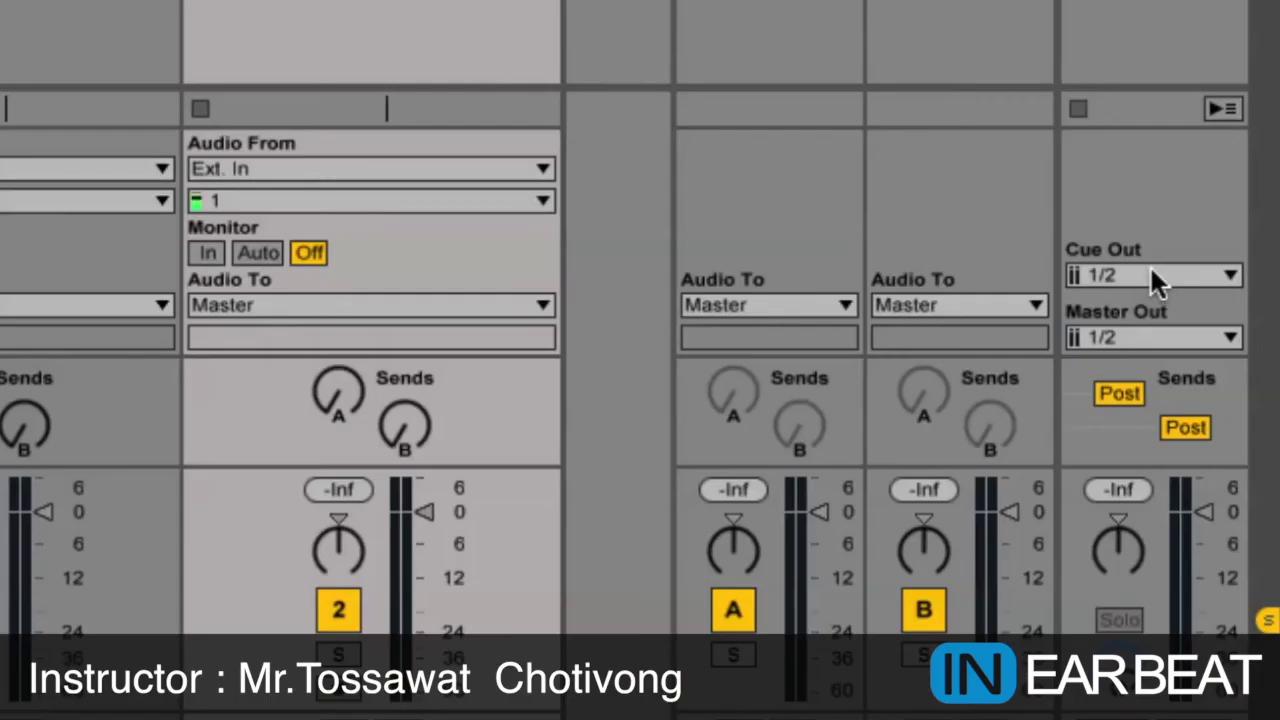
# - Route Cue Out to 1 and Master Out to 2, switch to cue mode, and cue Deck A
pyautogui.click(1155, 283)
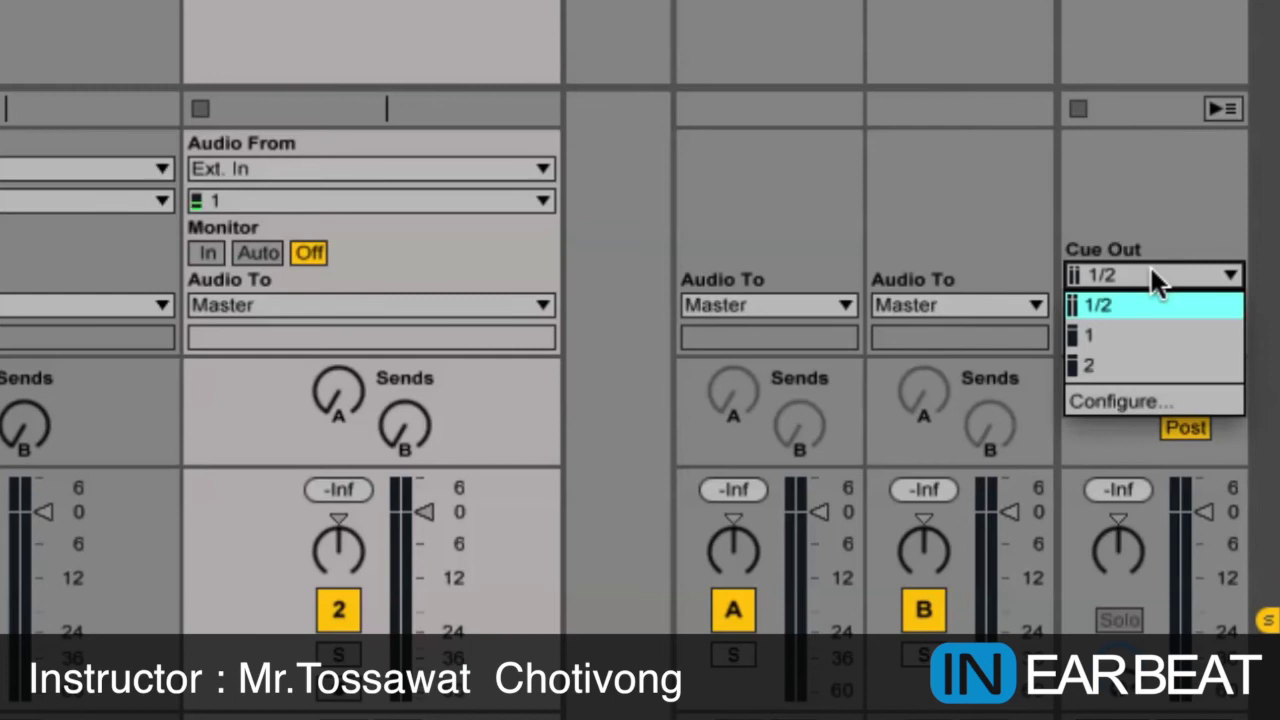
pyautogui.click(1108, 340)
pyautogui.click(1121, 337)
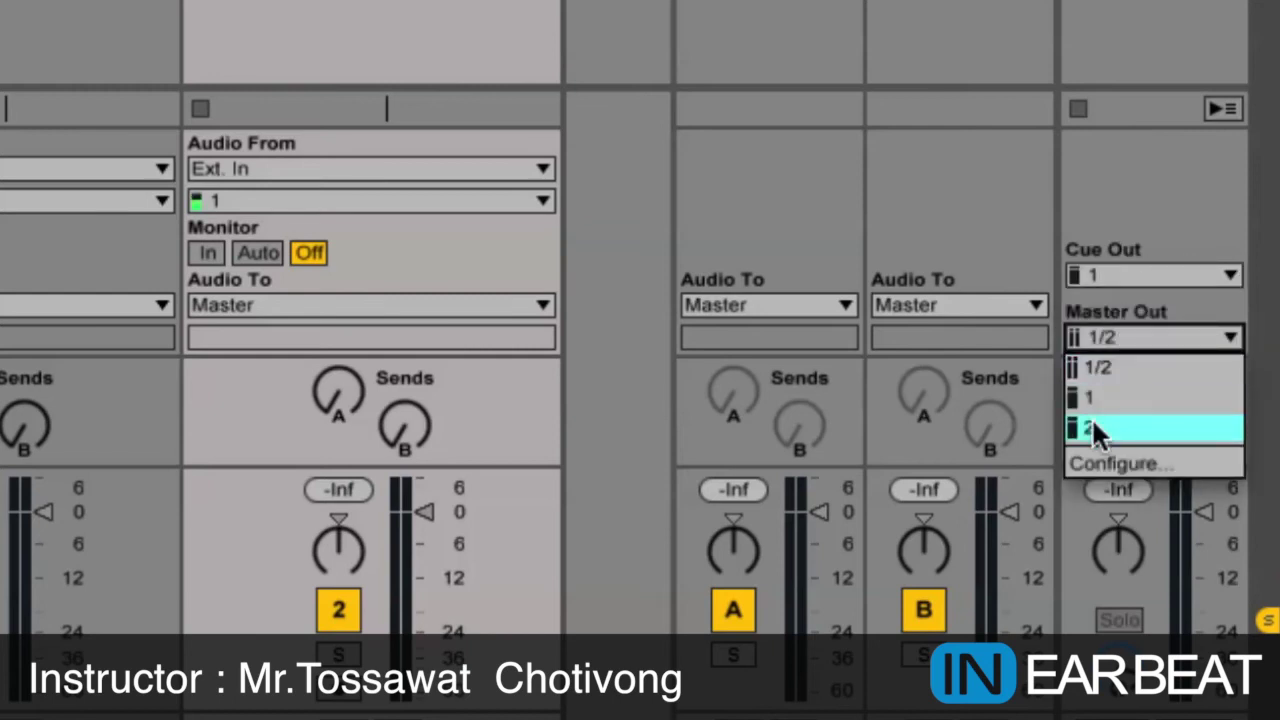
pyautogui.click(1091, 417)
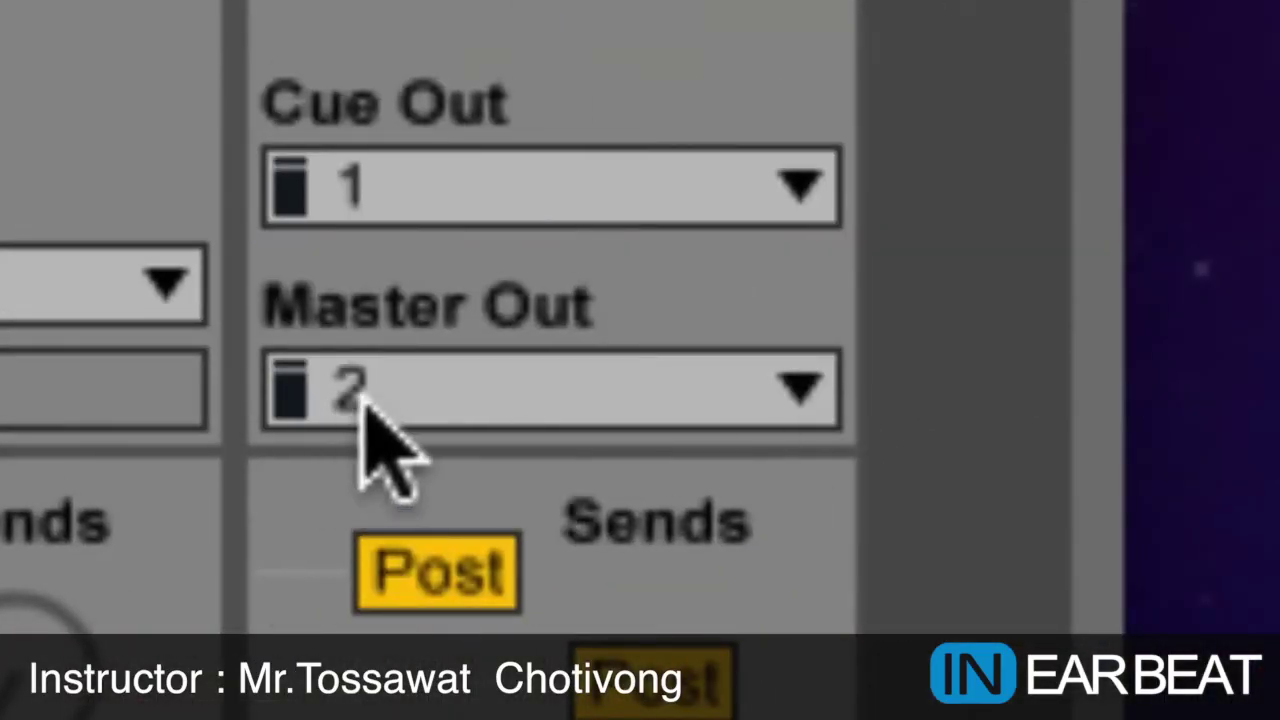
pyautogui.click(365, 398)
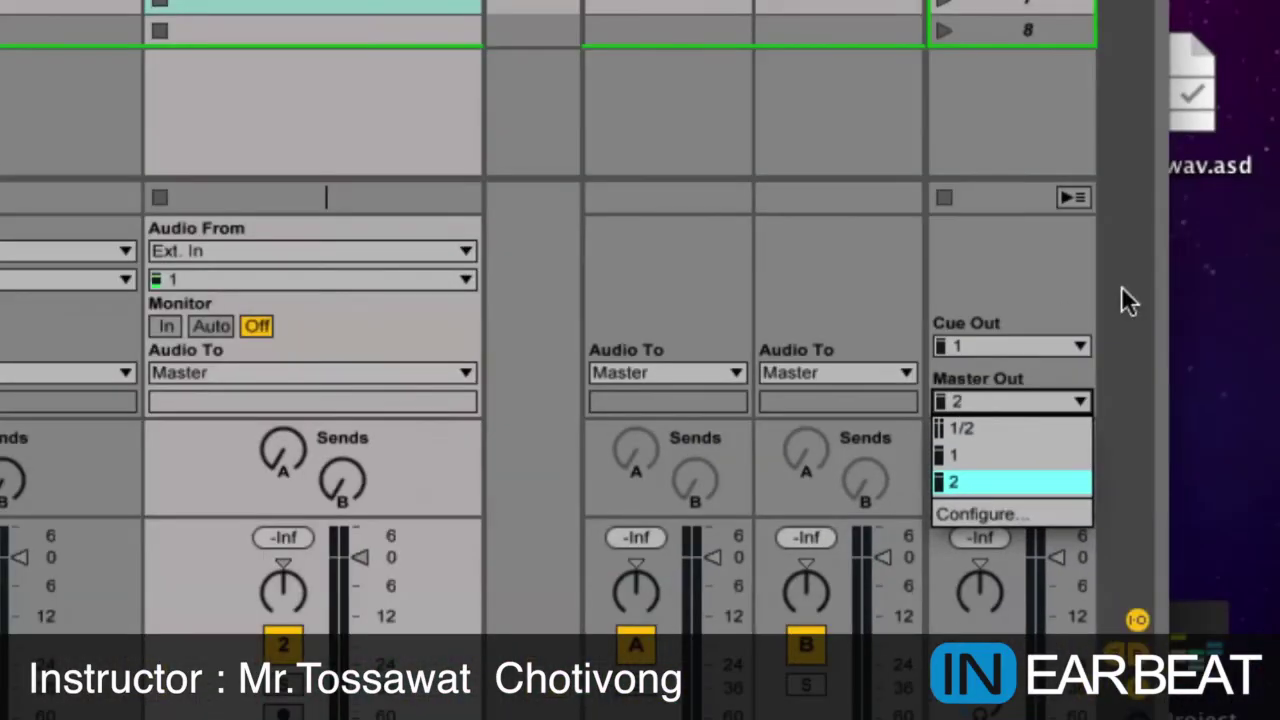
pyautogui.click(998, 302)
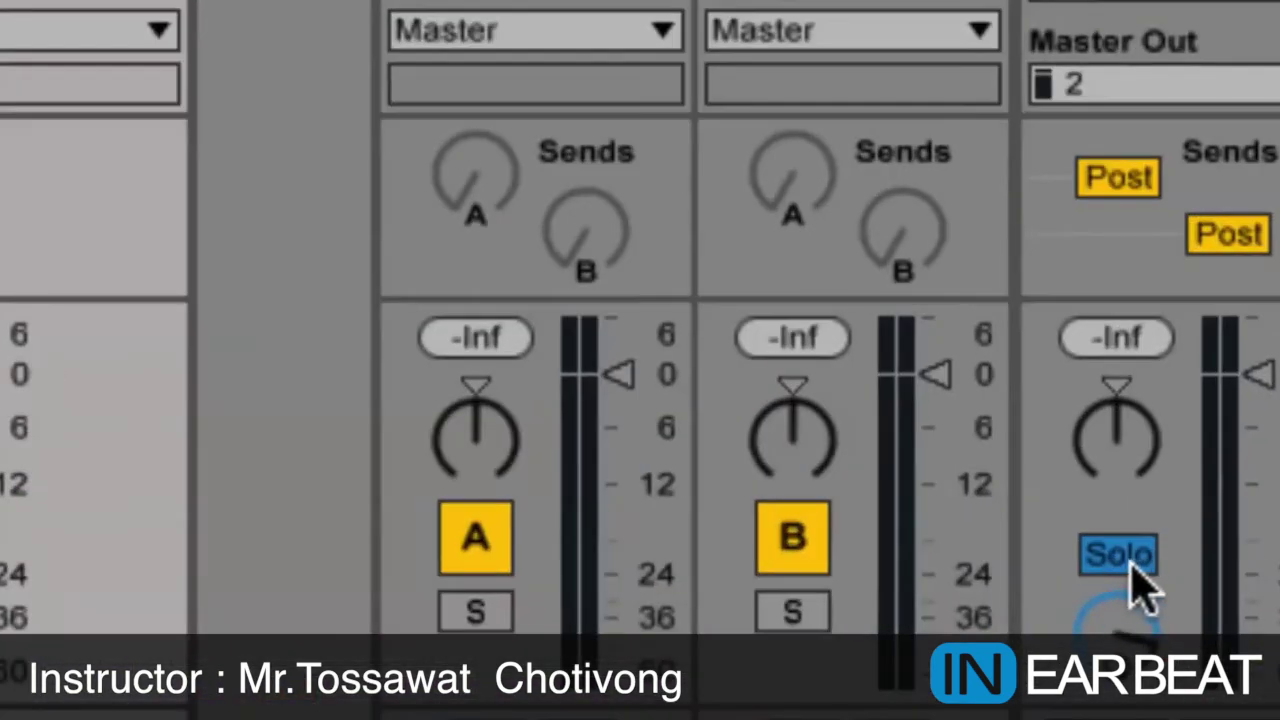
pyautogui.click(1122, 556)
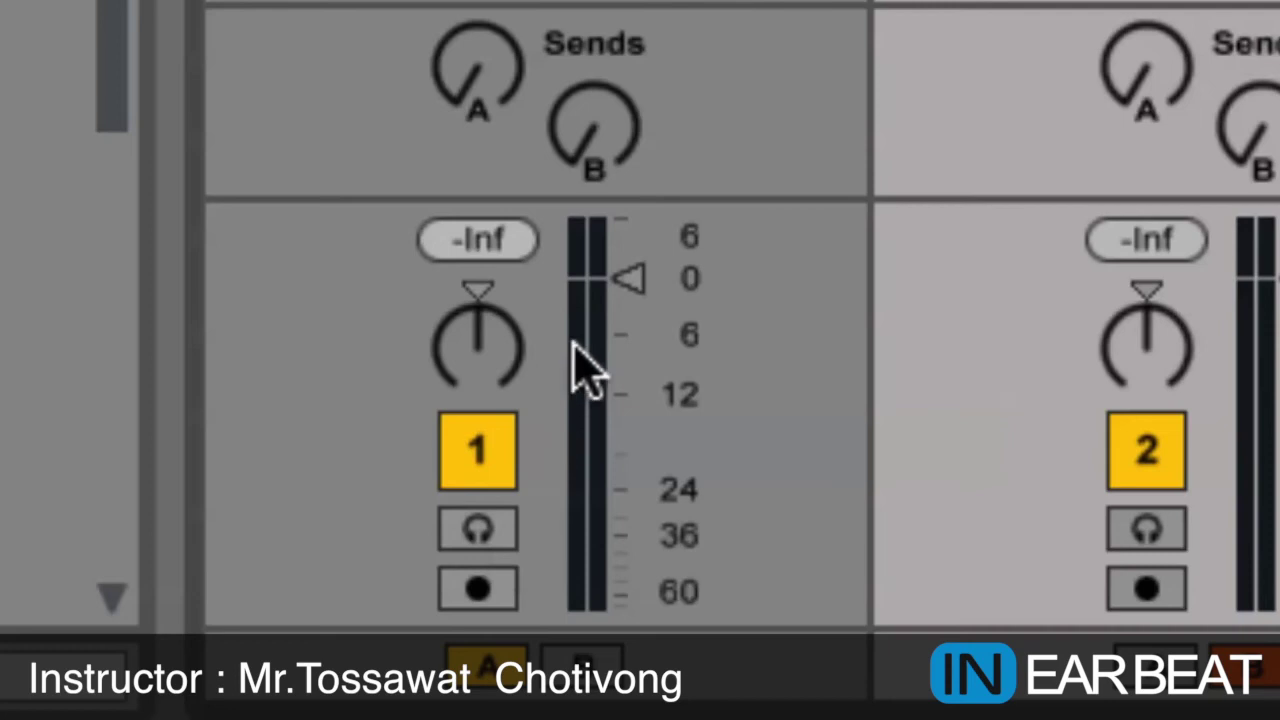
pyautogui.click(473, 528)
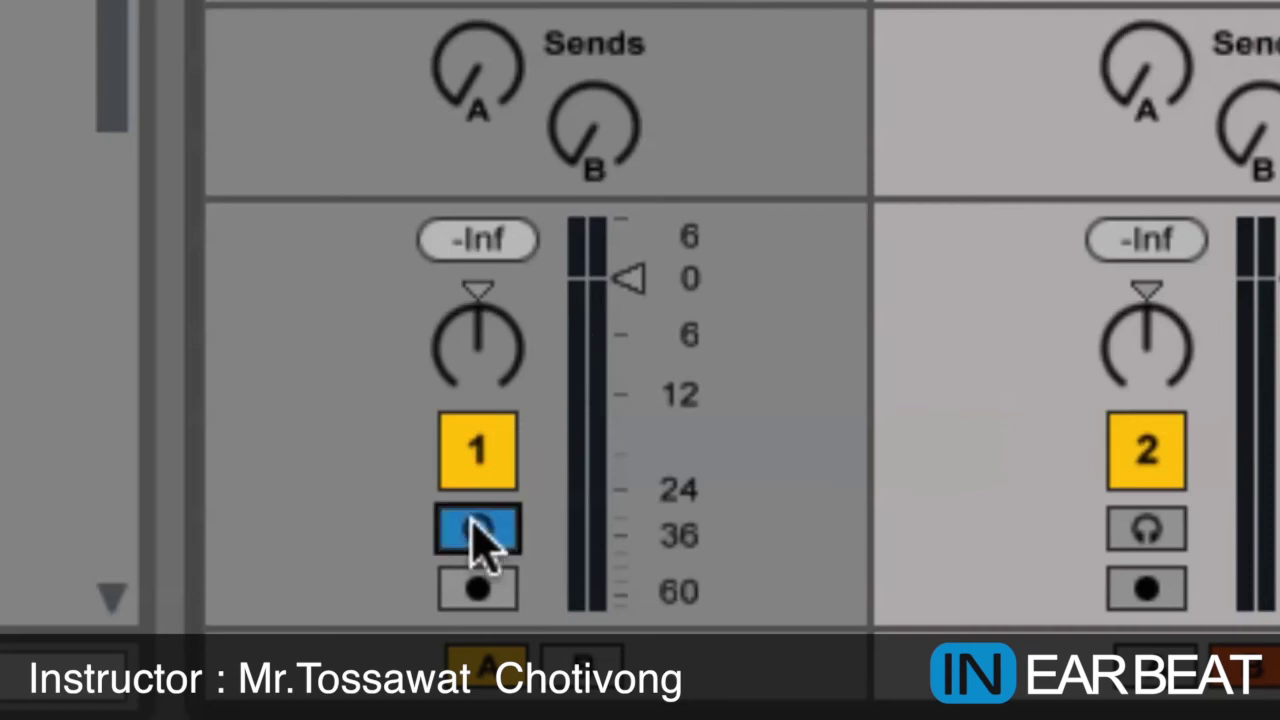